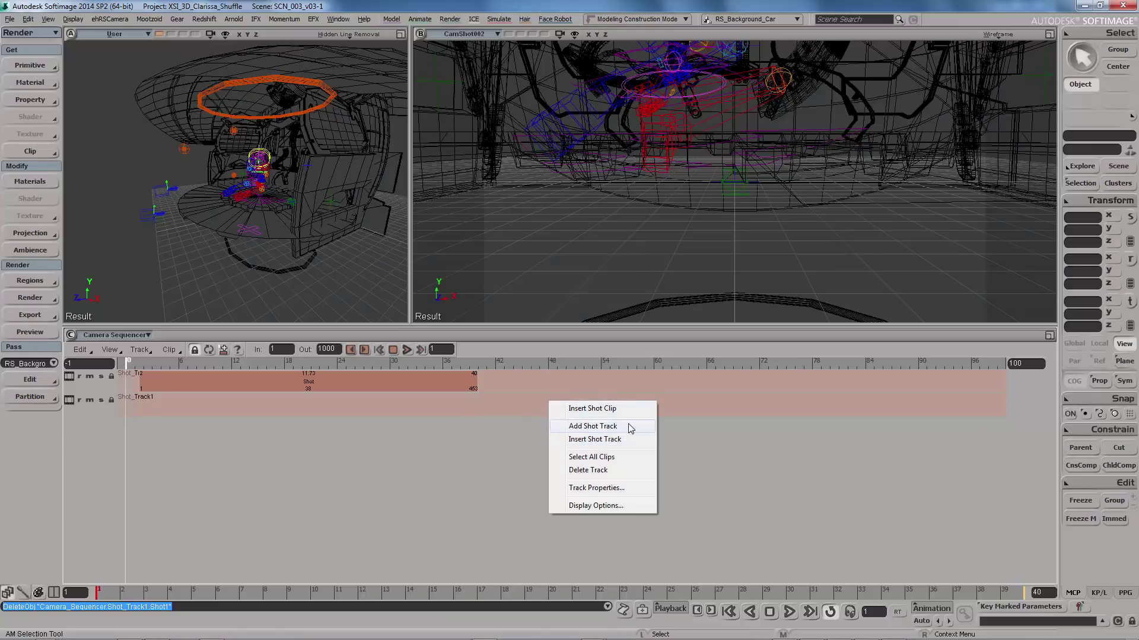
# - Insert a shot clip on Shot_Track1, move its start to frame 40, and open its clip properties
pyautogui.click(616, 409)
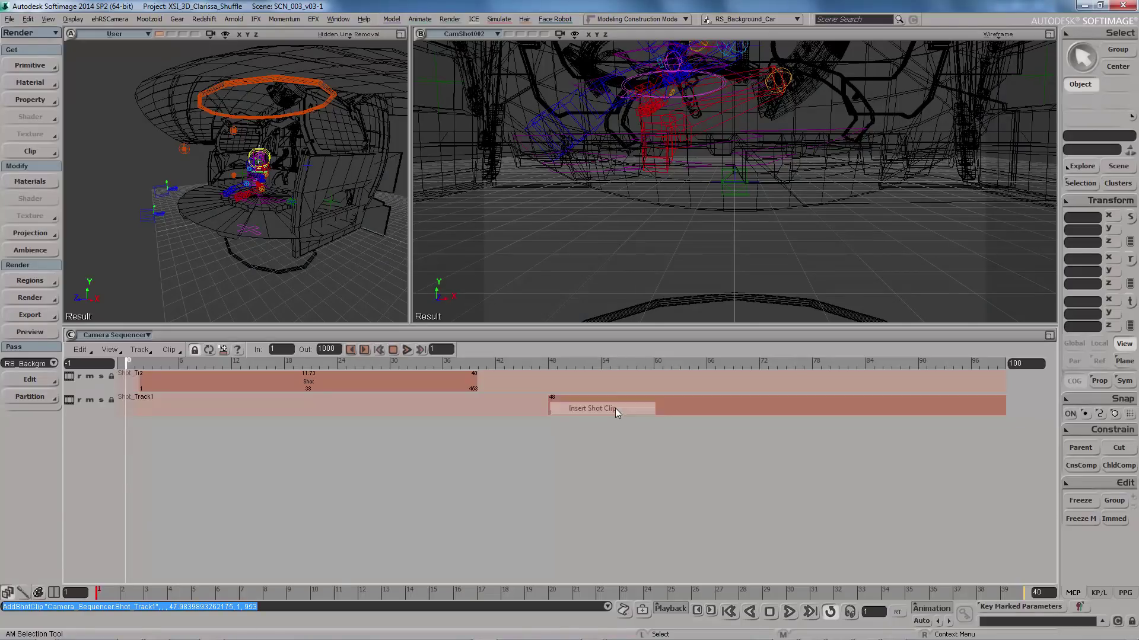
pyautogui.moveTo(625, 405); pyautogui.dragTo(540, 406)
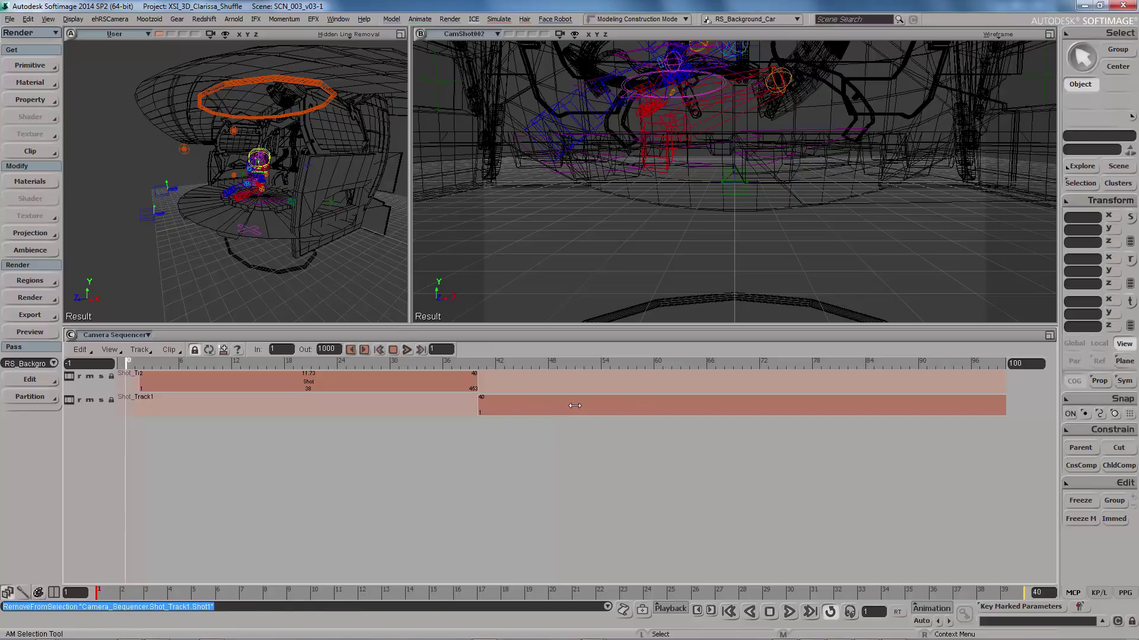
pyautogui.rightClick(575, 405)
pyautogui.click(642, 488)
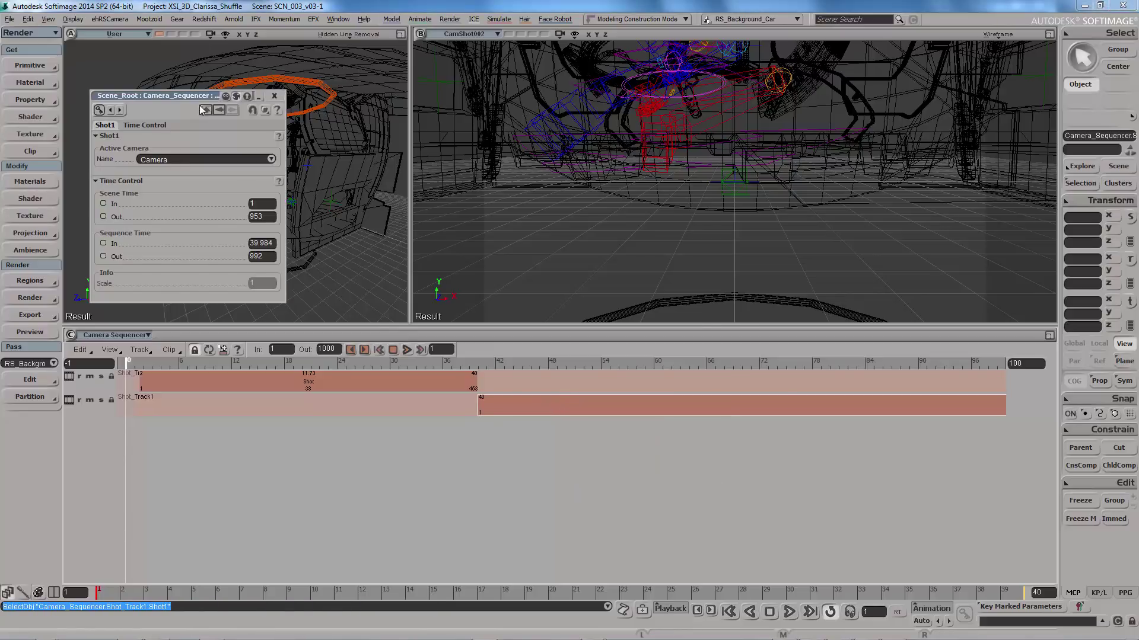
pyautogui.moveTo(180, 96); pyautogui.dragTo(673, 318)
# - Open the first track's shot properties and place them beside the second shot's to compare their camera and time settings
pyautogui.rightClick(363, 380)
pyautogui.click(355, 380)
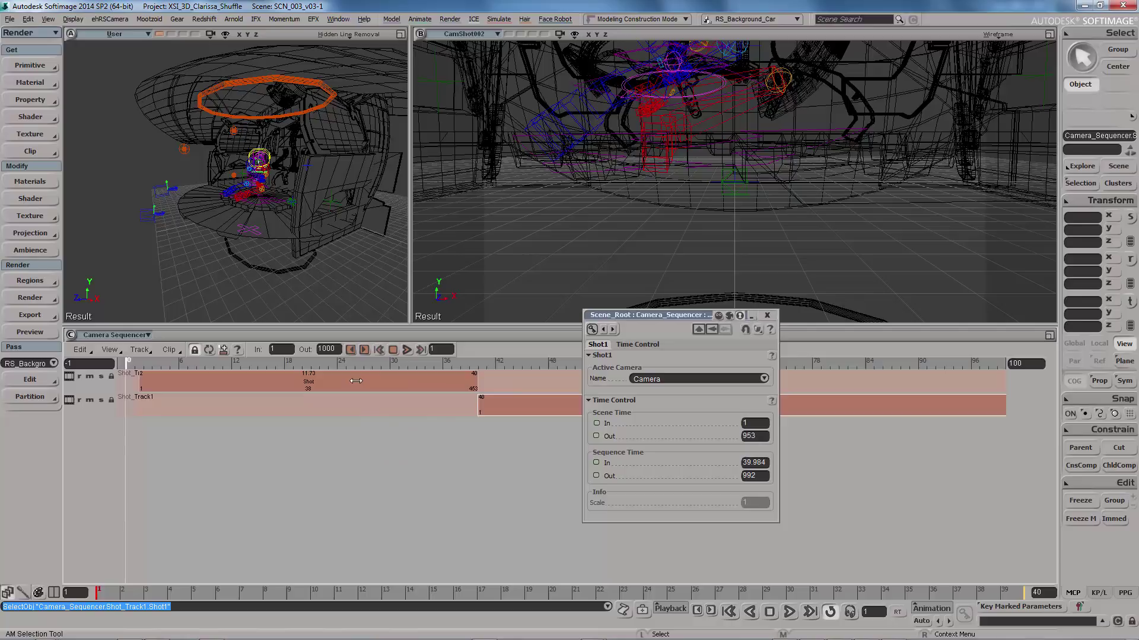
pyautogui.rightClick(355, 381)
pyautogui.click(402, 463)
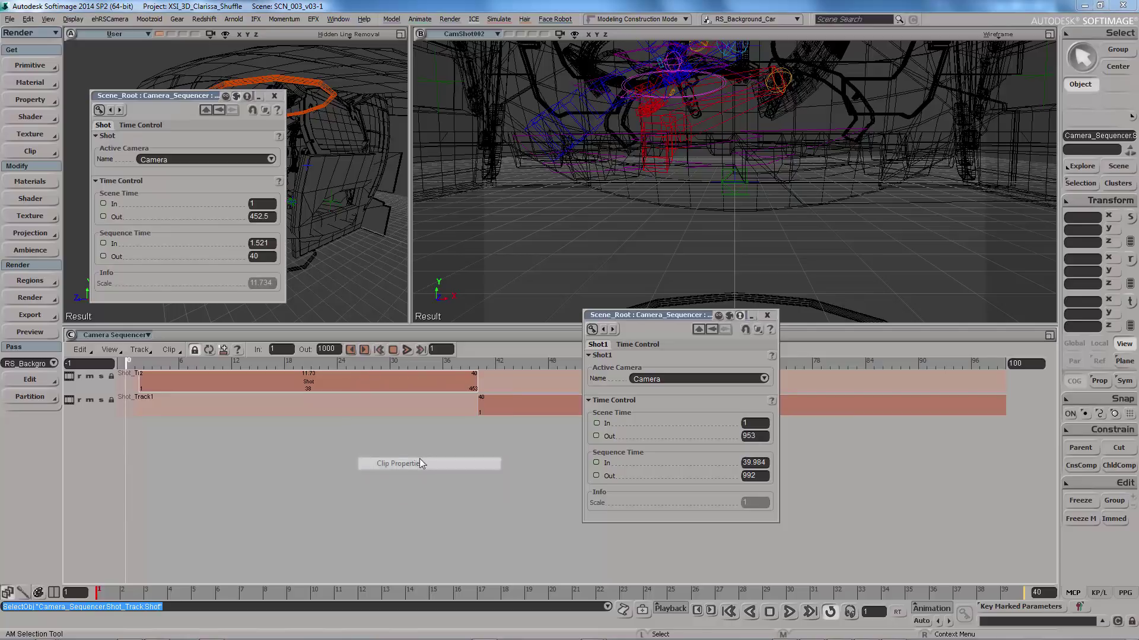
pyautogui.moveTo(164, 101); pyautogui.dragTo(251, 404)
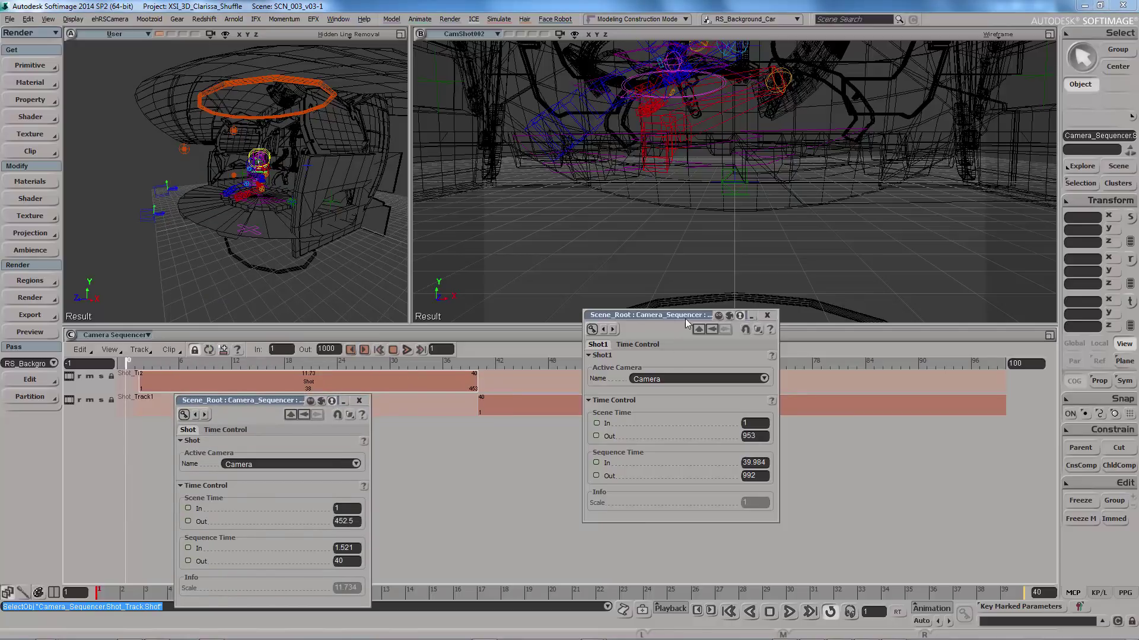
pyautogui.moveTo(676, 315); pyautogui.dragTo(687, 404)
pyautogui.click(706, 468)
pyautogui.click(666, 459)
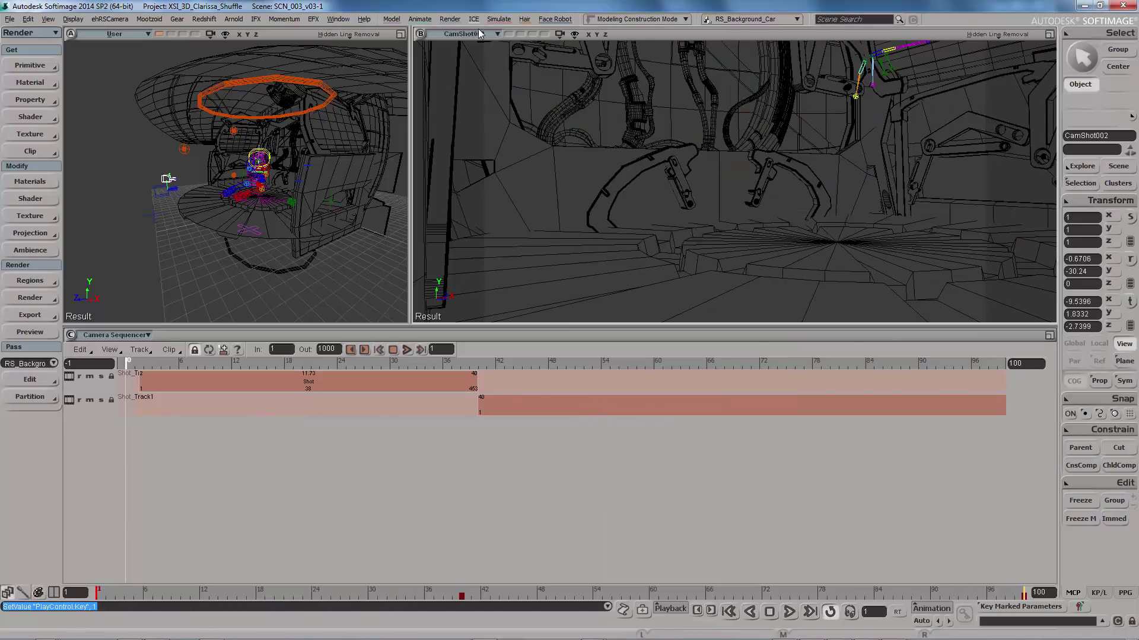
# - Switch the CamShot002 viewport to the Sequencer Camera view
pyautogui.click(475, 34)
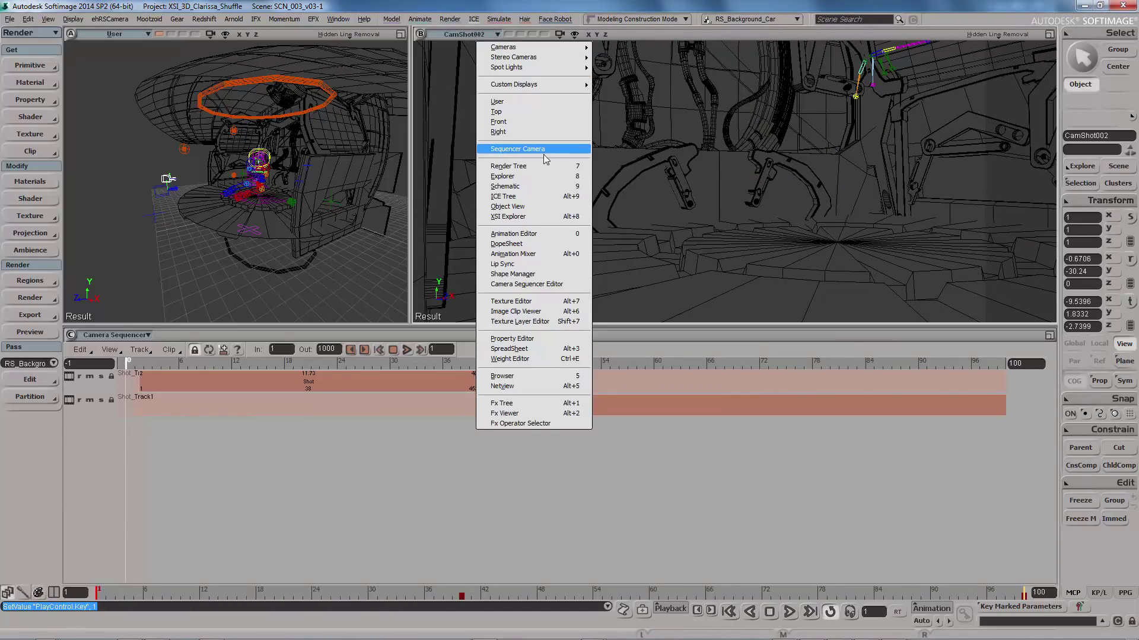
pyautogui.click(517, 149)
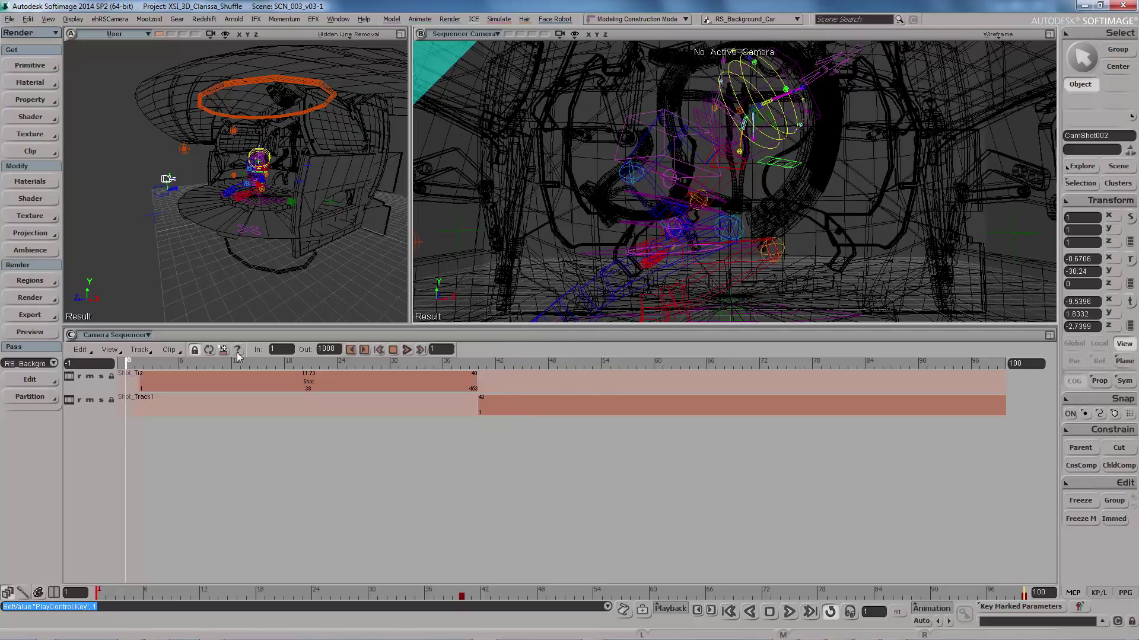
pyautogui.click(123, 338)
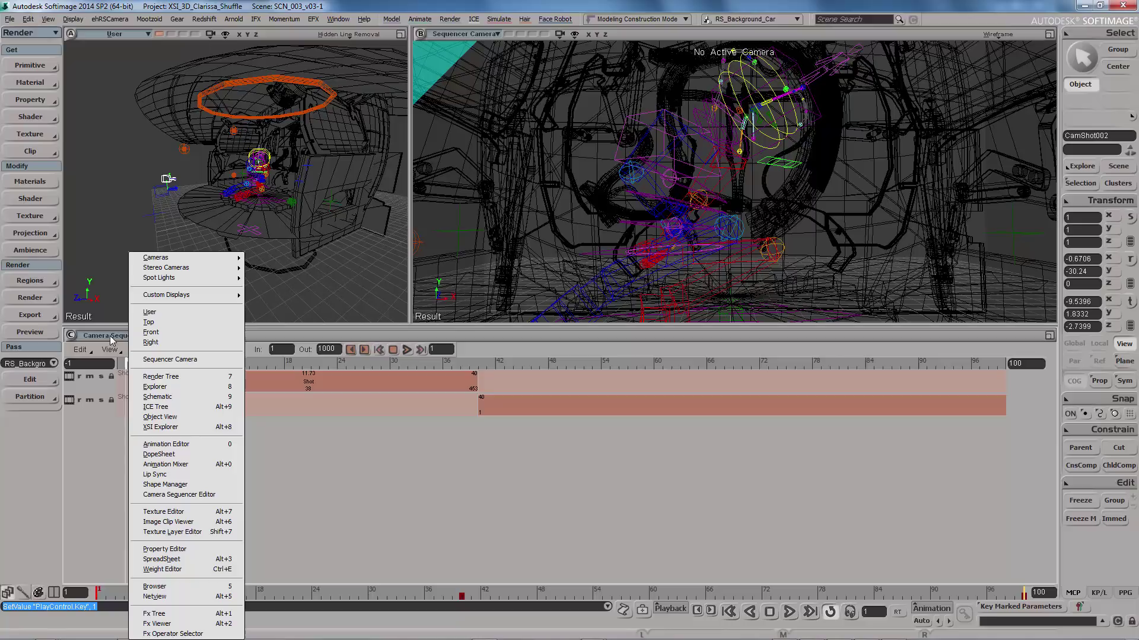
pyautogui.click(110, 339)
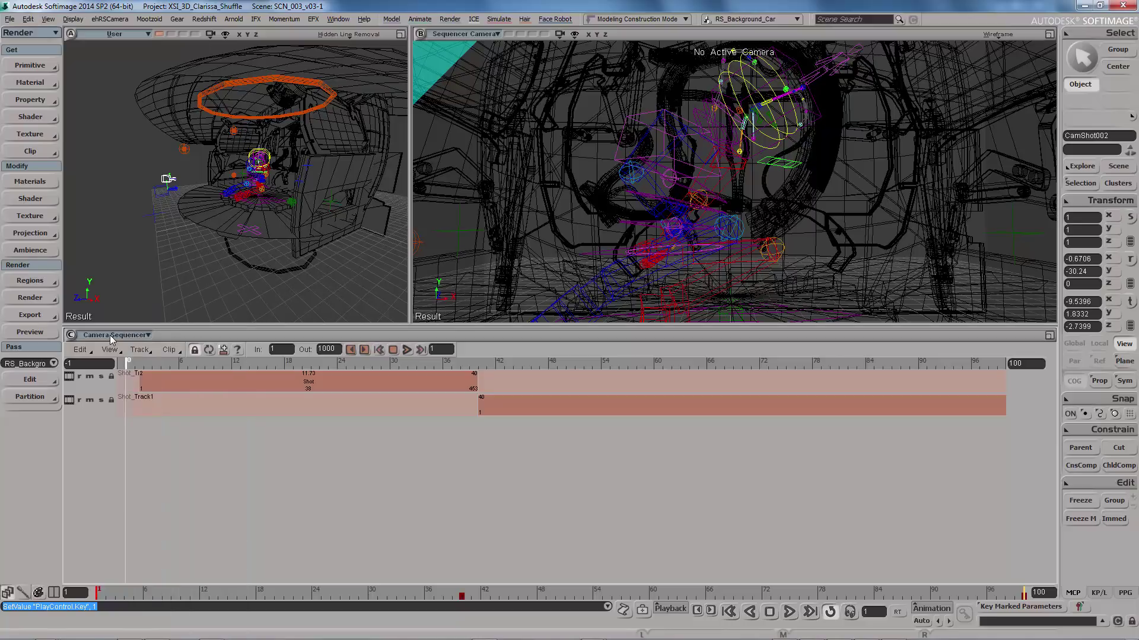
pyautogui.click(481, 35)
pyautogui.moveTo(522, 49)
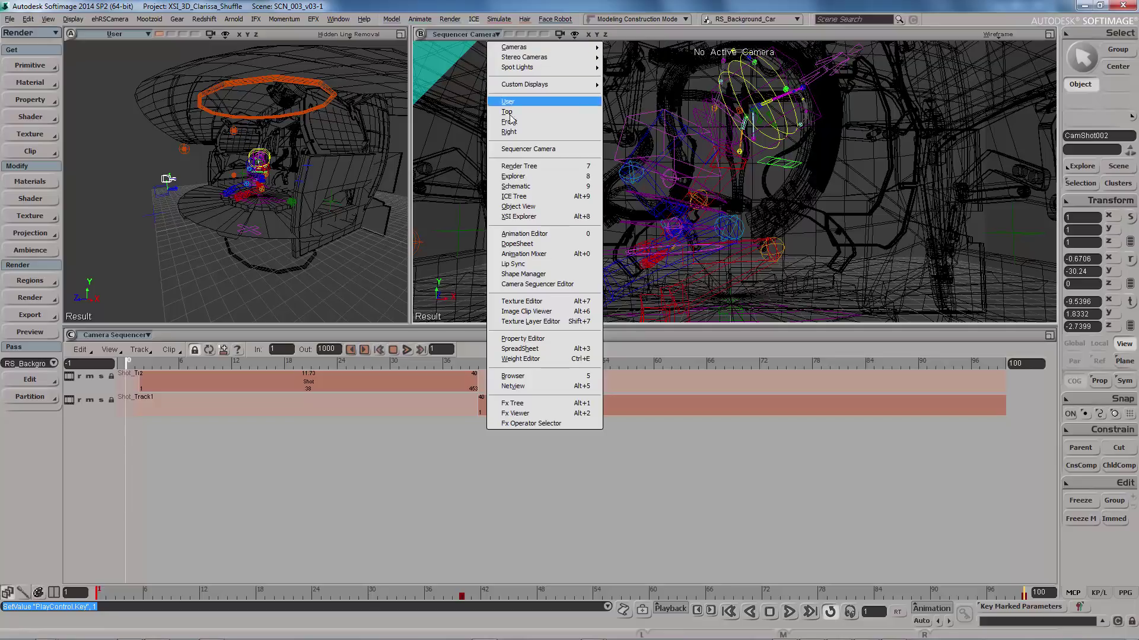
pyautogui.click(475, 161)
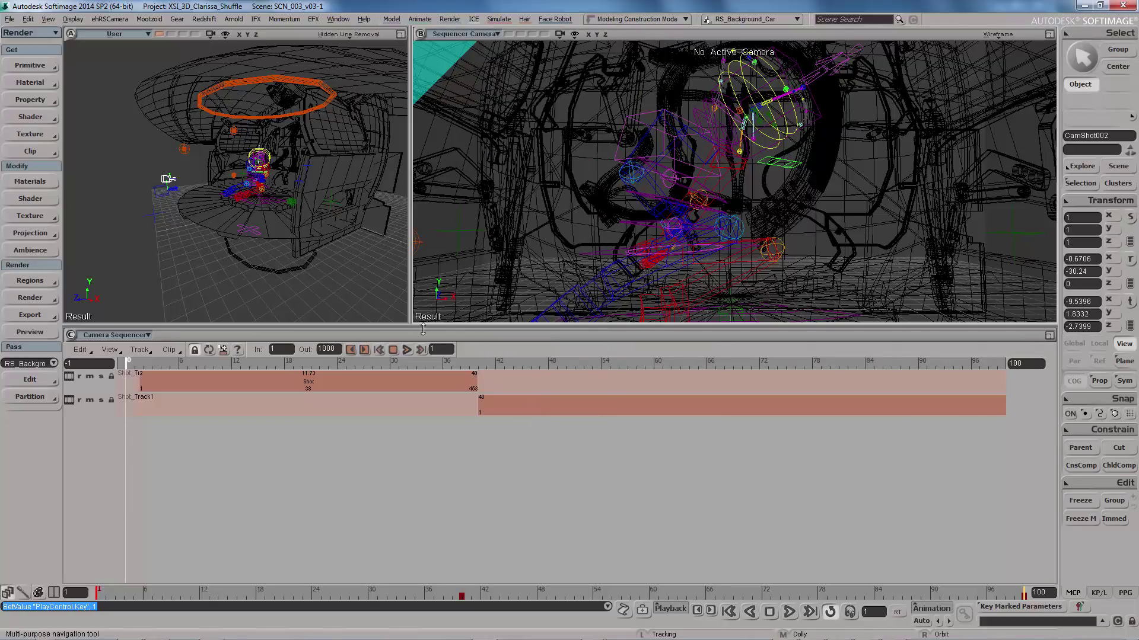
# - Set the first track's shot to sequence time in 0 and out 40, and play the sequence from its first frame
pyautogui.doubleClick(138, 375)
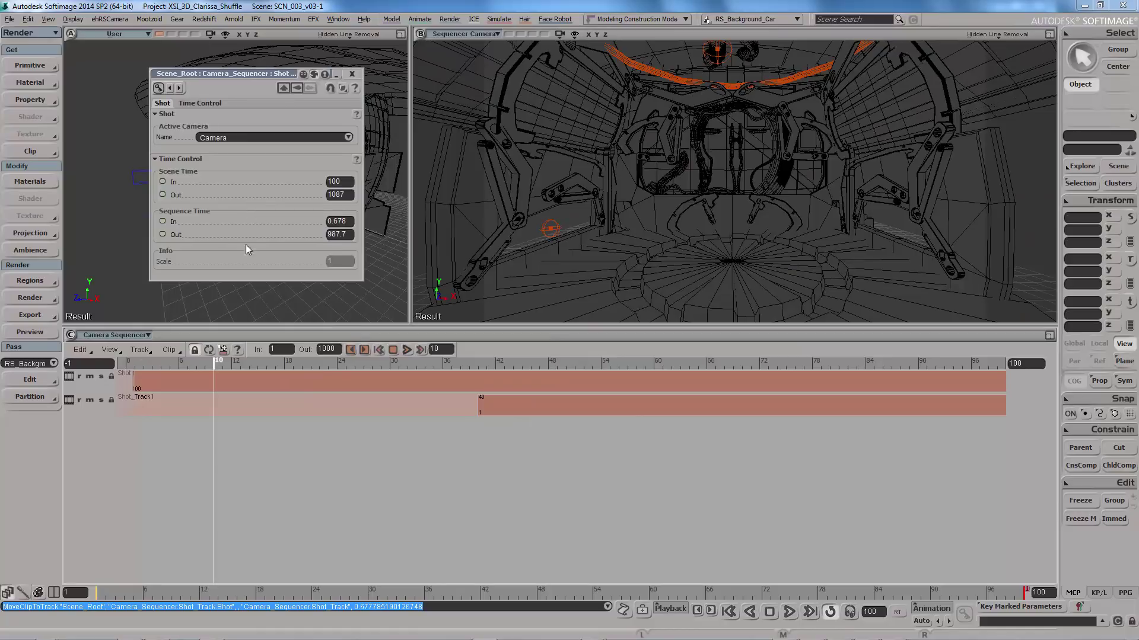
pyautogui.doubleClick(343, 221)
pyautogui.write('0')
pyautogui.press('Tab')
pyautogui.write('40')
pyautogui.press('Return')
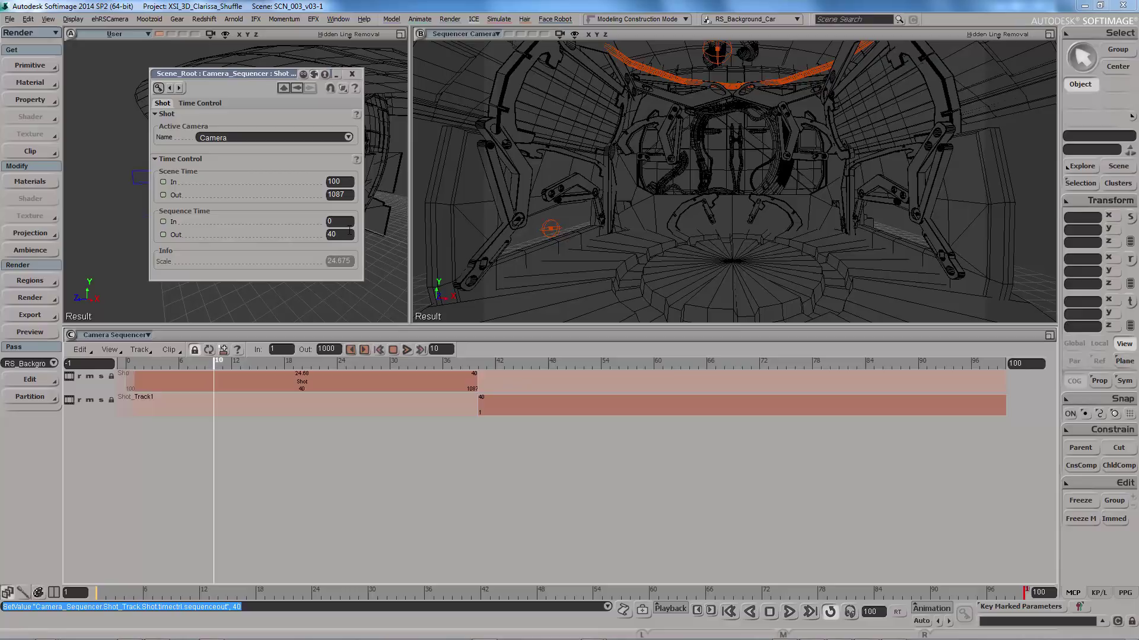
pyautogui.click(352, 73)
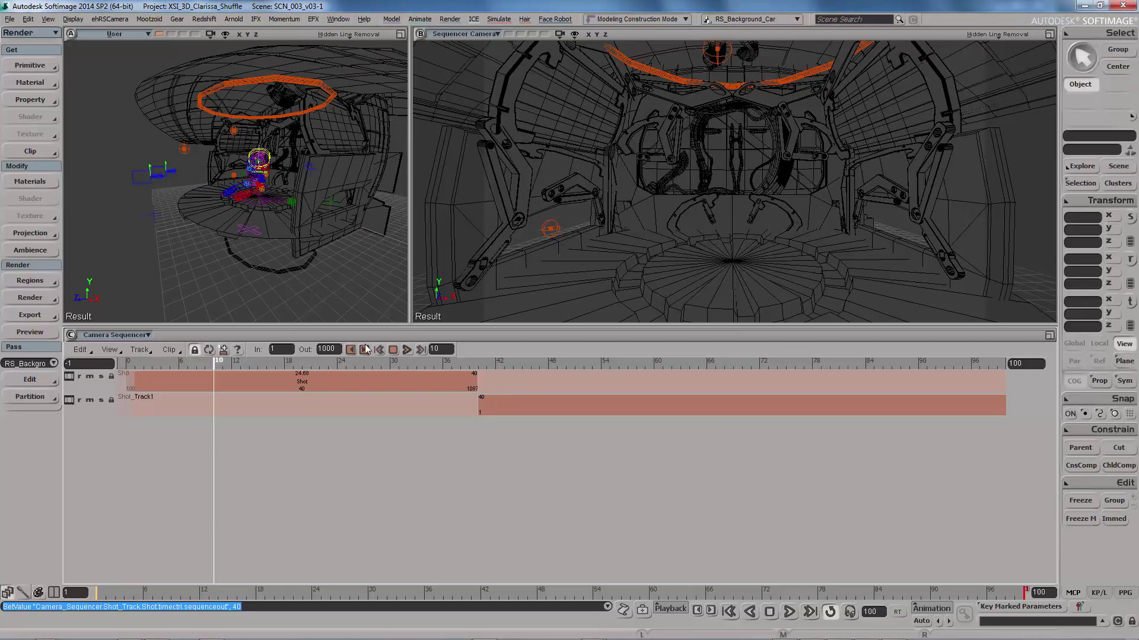
pyautogui.click(378, 349)
pyautogui.click(407, 351)
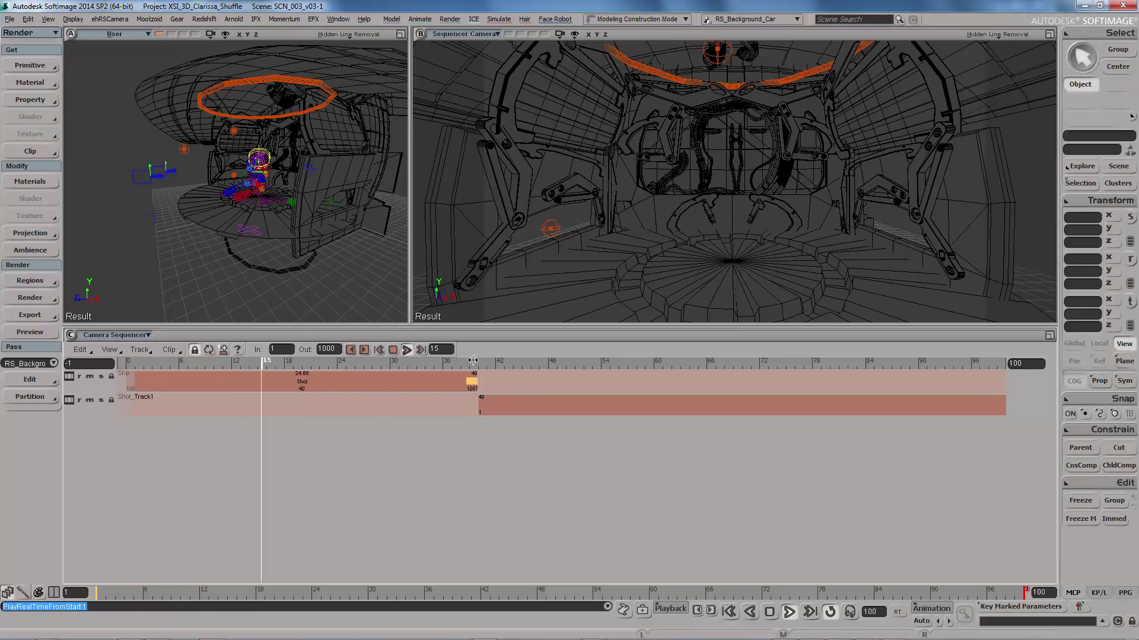
# - Assign Camera as the first track's active camera and set the shot's scene time to in 1 and out 100
pyautogui.rightClick(379, 387)
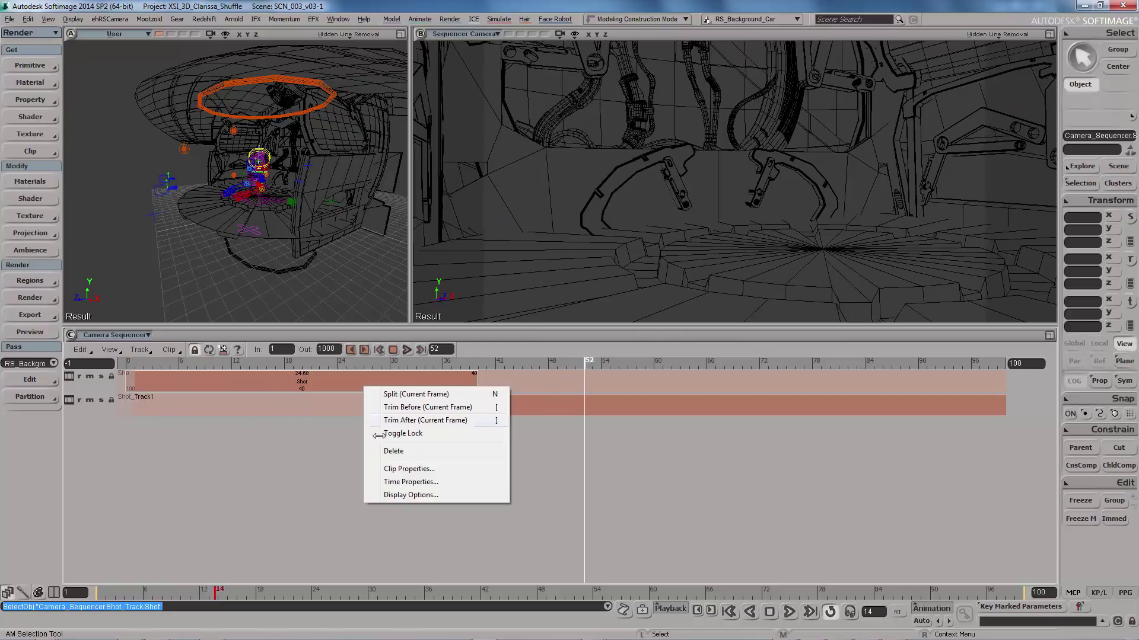
pyautogui.click(410, 470)
pyautogui.click(262, 137)
pyautogui.click(255, 138)
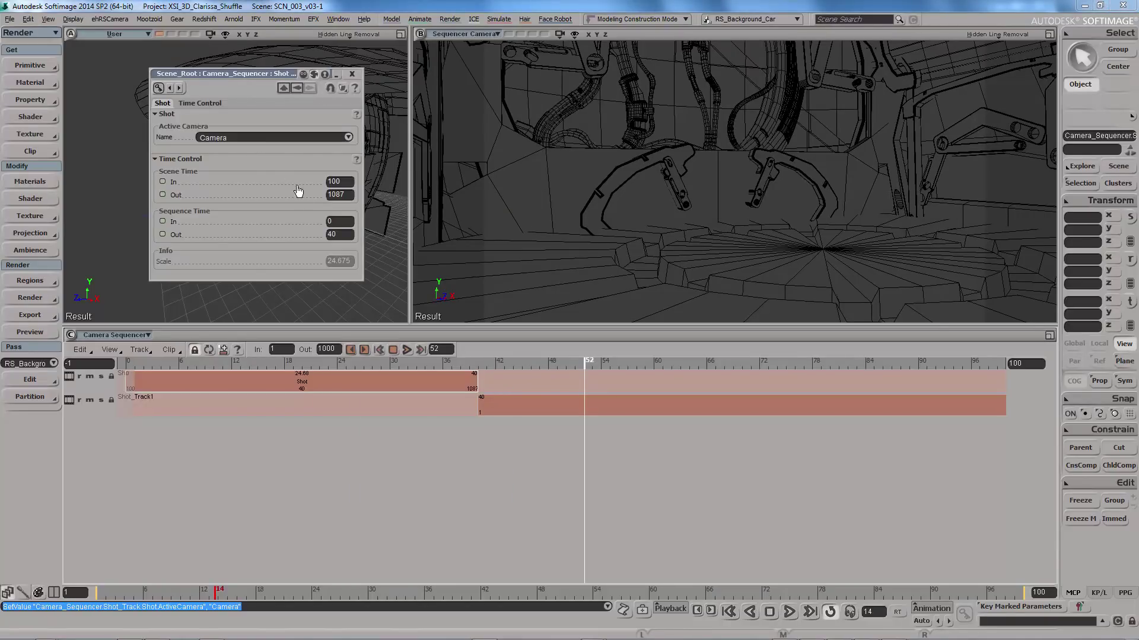
pyautogui.write('1')
pyautogui.click(350, 194)
pyautogui.write('100')
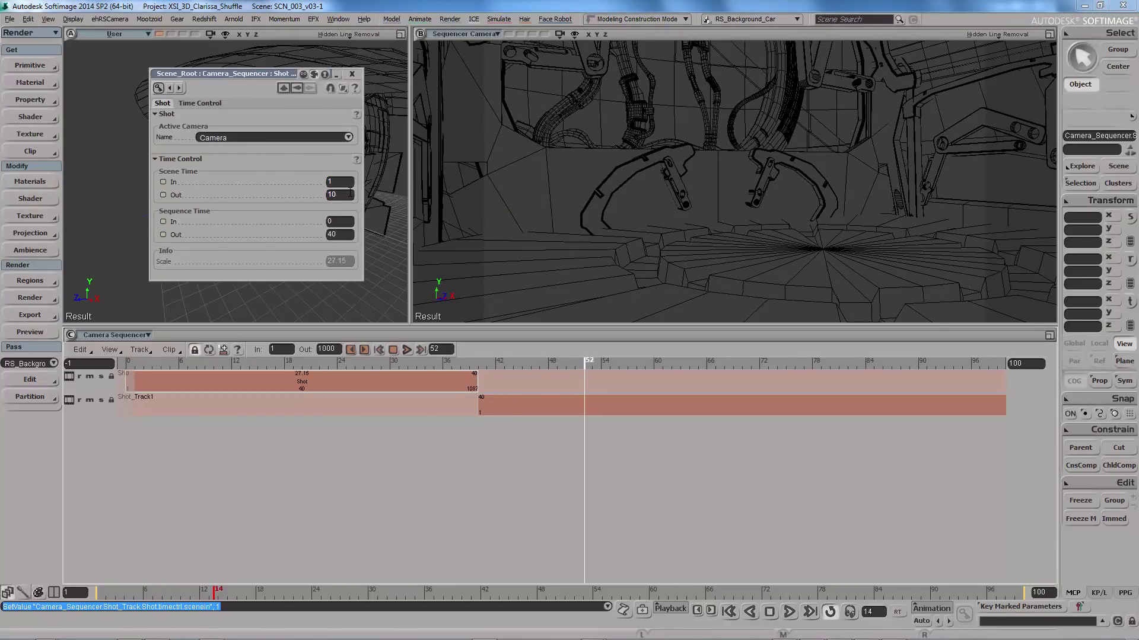
pyautogui.press('Return')
pyautogui.click(352, 74)
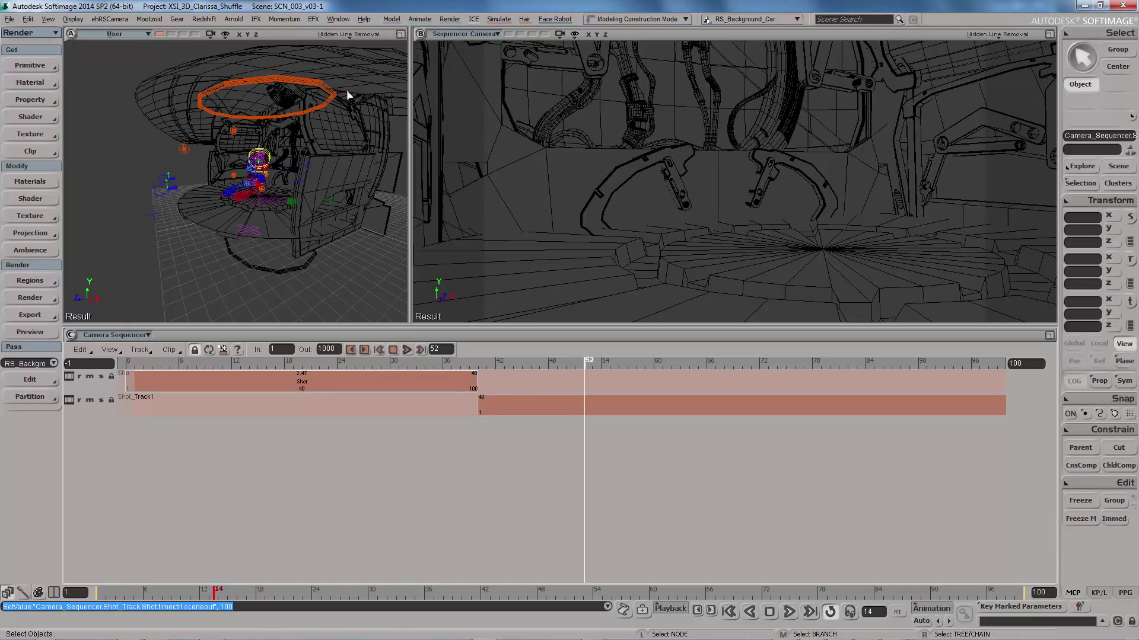
# - Play back the retimed sequence and return to its first frame
pyautogui.click(393, 350)
pyautogui.click(407, 350)
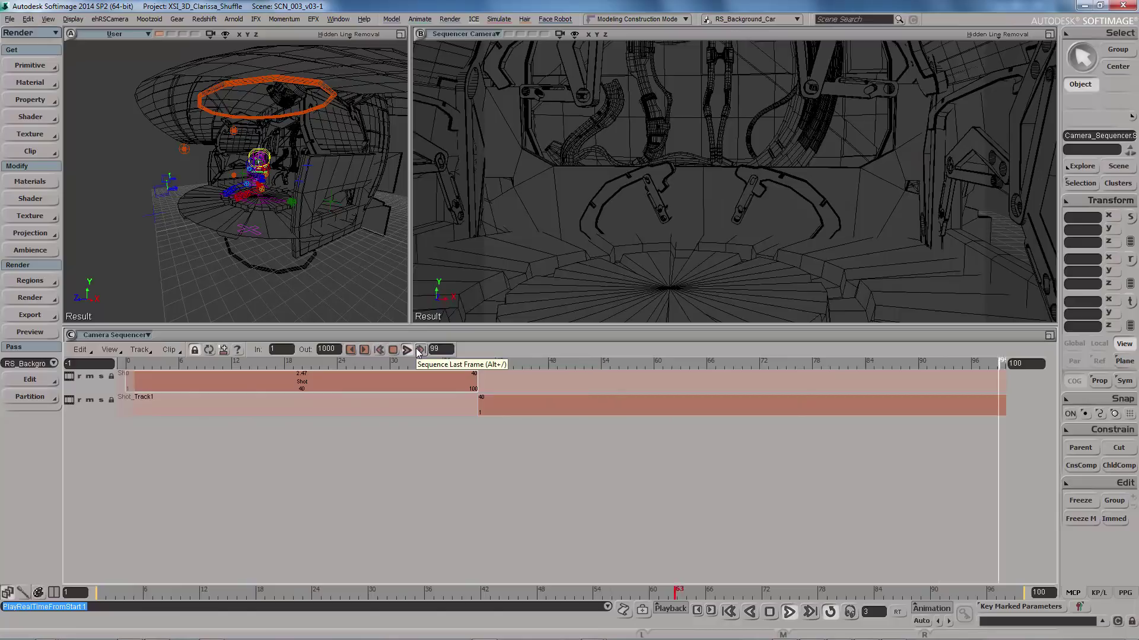
pyautogui.click(379, 350)
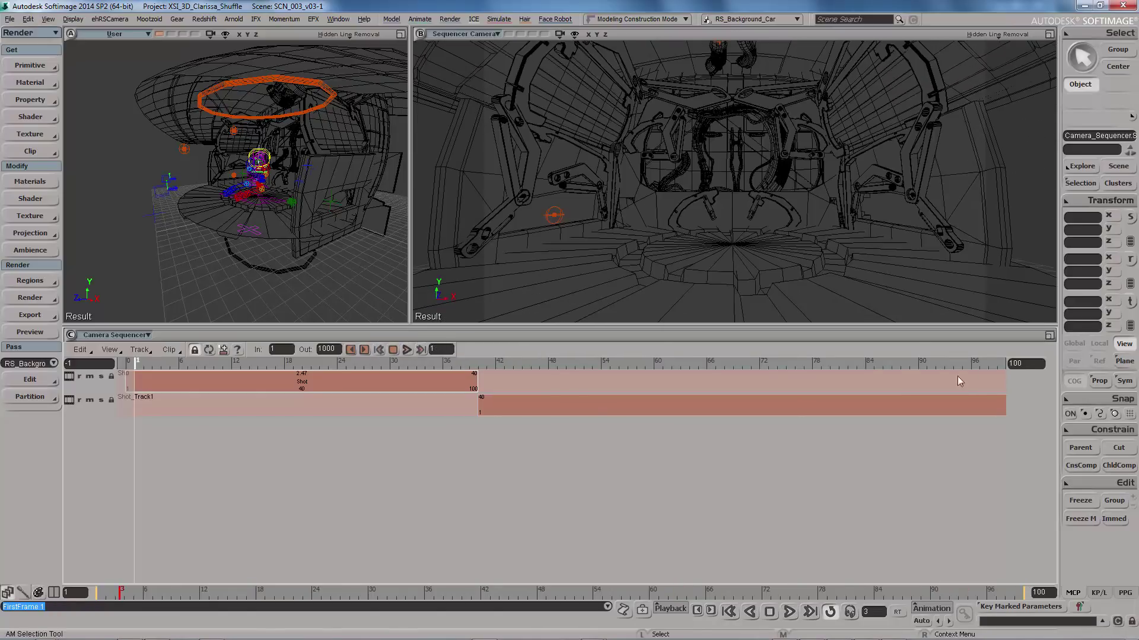
# - Set the sequencer's out frame to 100, play the sequence, and stop playback
pyautogui.click(336, 350)
pyautogui.write('100')
pyautogui.press('Return')
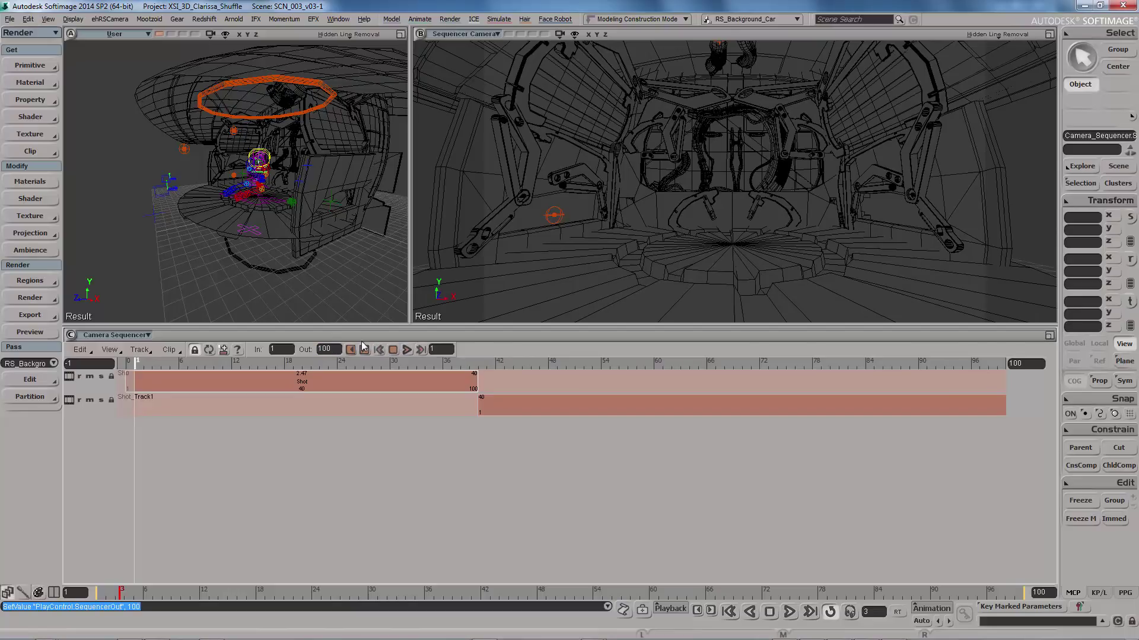
pyautogui.click(407, 350)
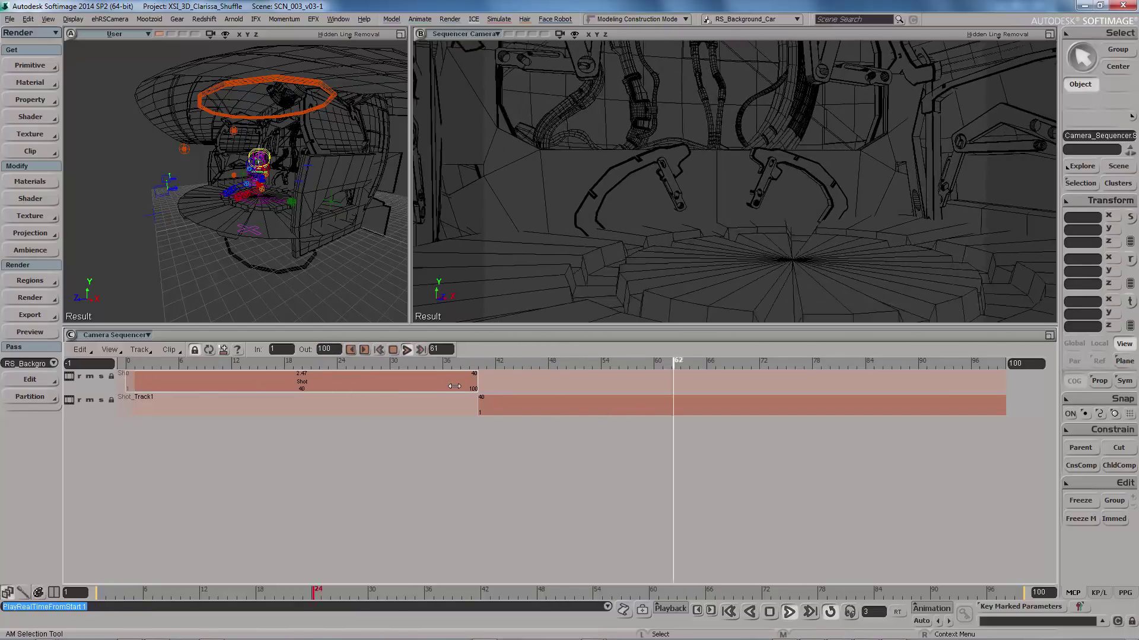
pyautogui.click(392, 350)
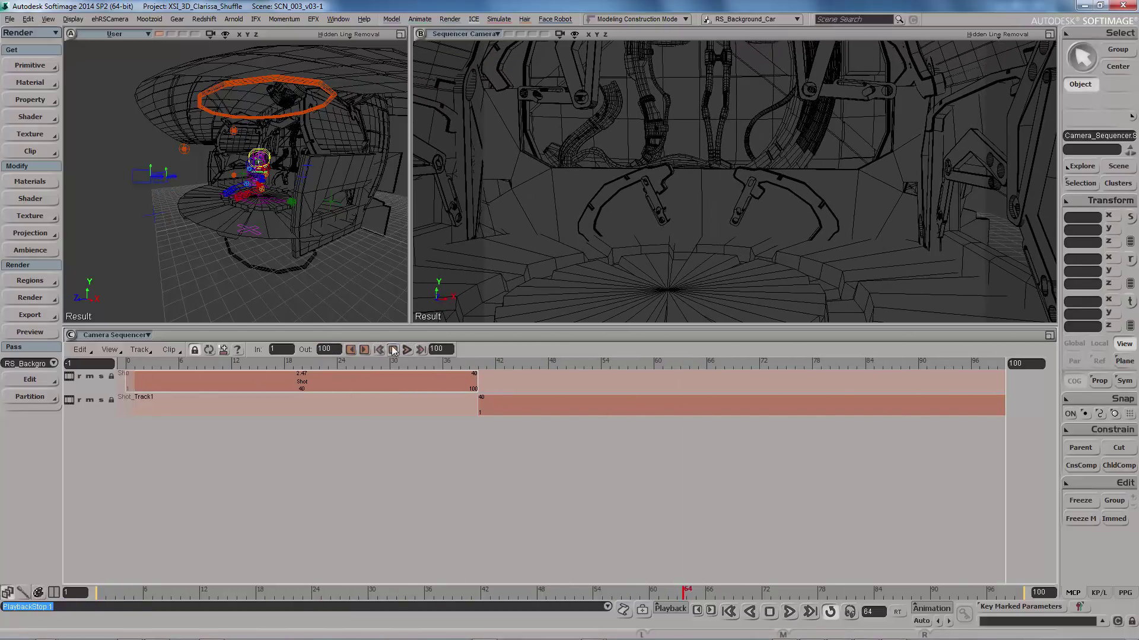
pyautogui.click(258, 89)
pyautogui.hotkey('alt', 'a')
pyautogui.press('Escape')
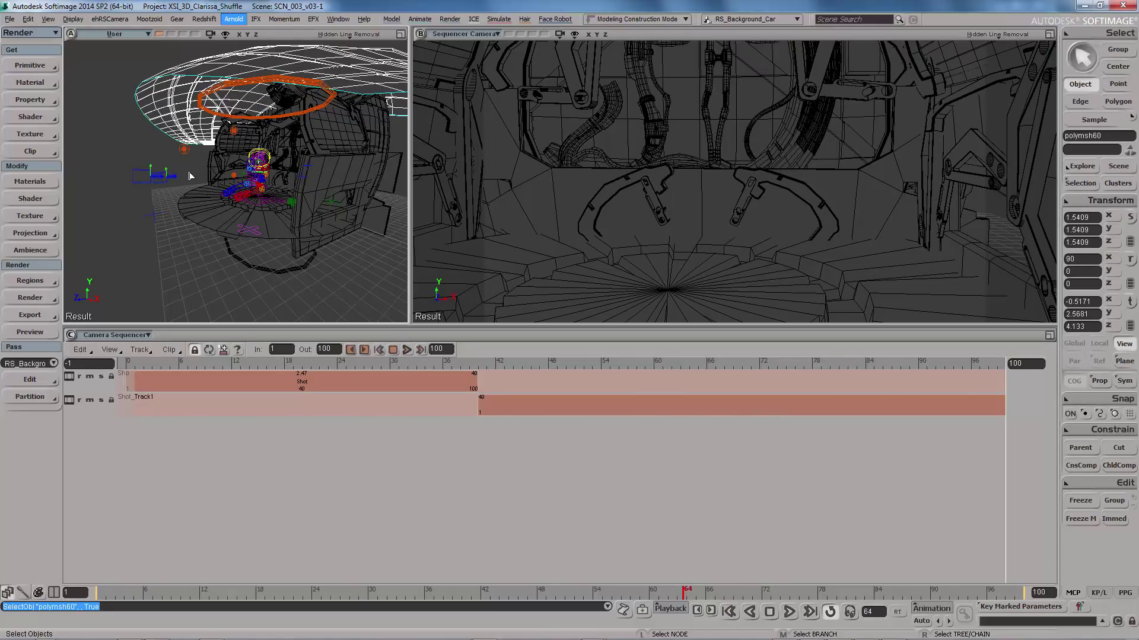
pyautogui.click(190, 176)
pyautogui.moveTo(332, 356); pyautogui.dragTo(445, 347)
pyautogui.moveTo(475, 382)
pyautogui.mouseDown()
pyautogui.moveTo(442, 382)
pyautogui.moveTo(474, 398)
pyautogui.moveTo(461, 399)
pyautogui.mouseUp()
pyautogui.moveTo(433, 359); pyautogui.dragTo(363, 284)
pyautogui.hotkey('ctrl', 'z')
pyautogui.hotkey('ctrl', 'z')
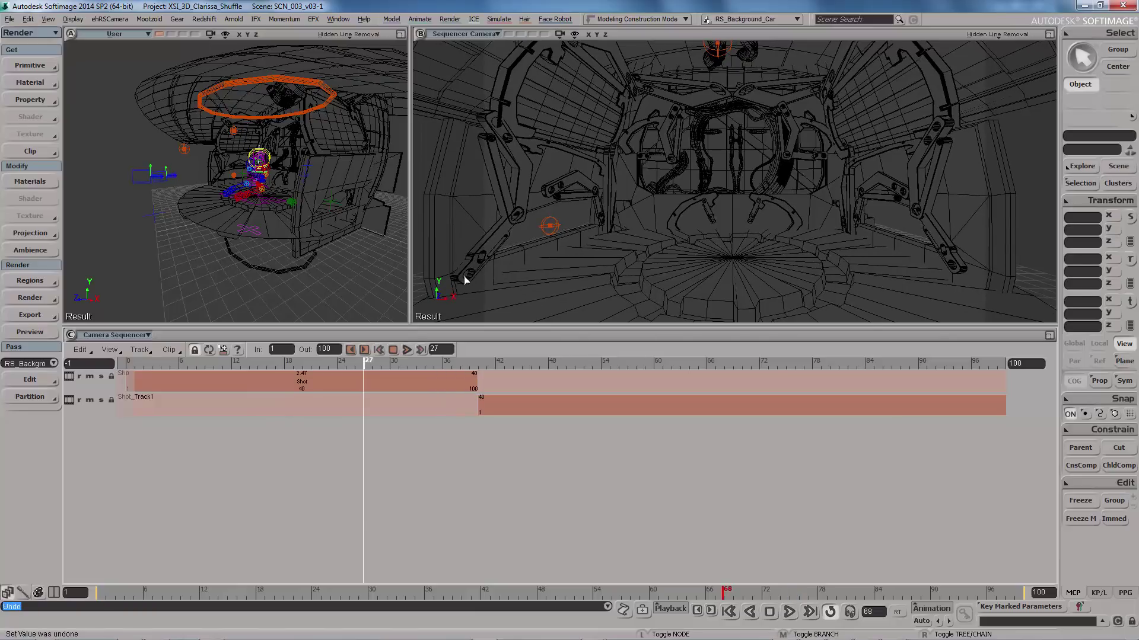
# - Play the camera sequence again from its first frame
pyautogui.click(379, 349)
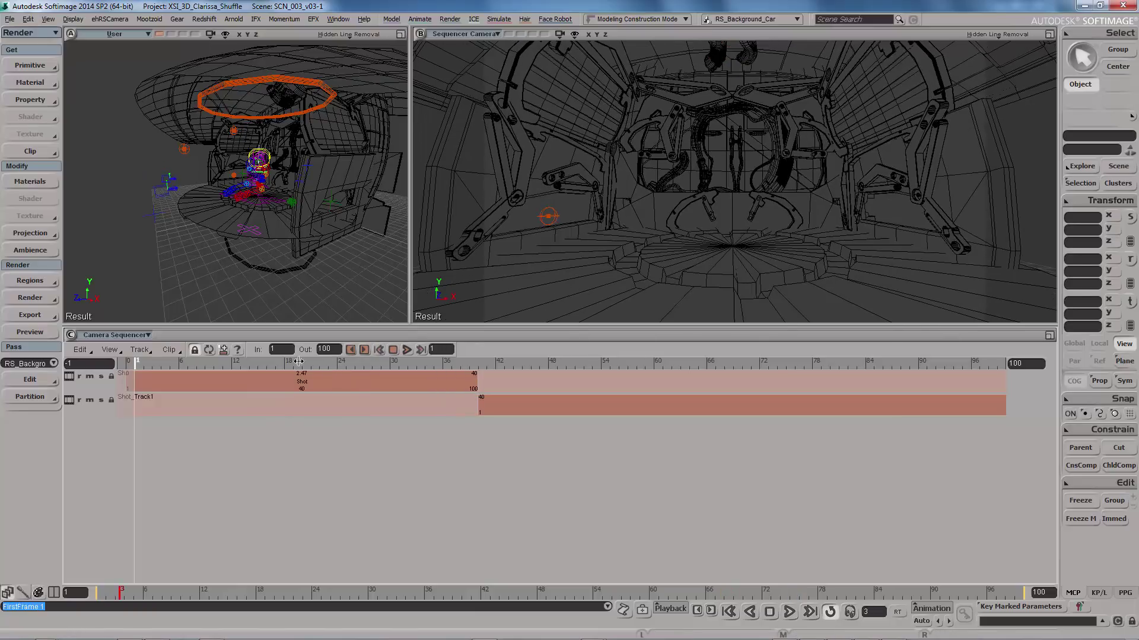
pyautogui.click(406, 350)
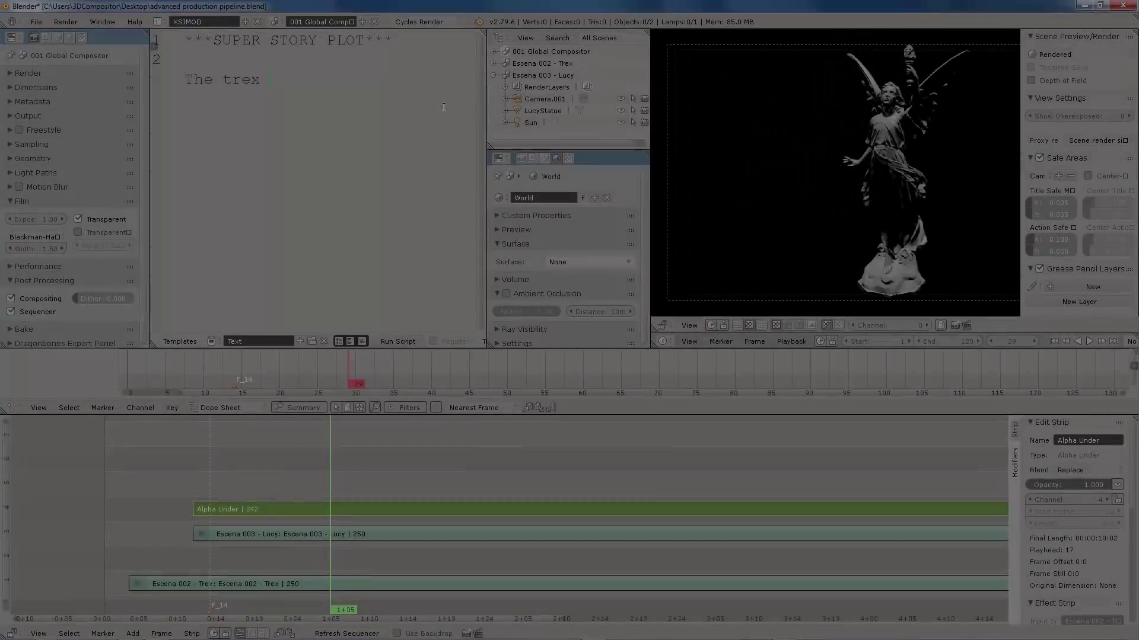
# - In Blender's text editor, complete the plot's opening sentence as "The trex is overlayed on top of the statue."
pyautogui.write('ov')
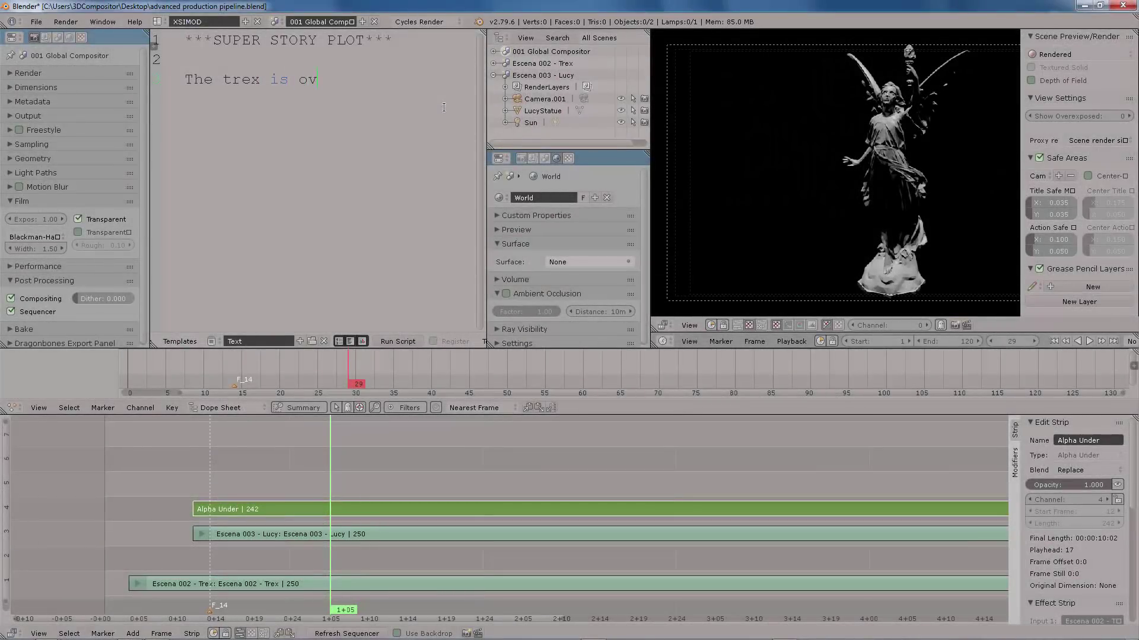
pyautogui.write('eryla')
pyautogui.press('BackSpace')
pyautogui.press('BackSpace')
pyautogui.press('BackSpace')
pyautogui.write('layed')
pyautogui.press('Return')
pyautogui.write('on to')
pyautogui.write('explotd')
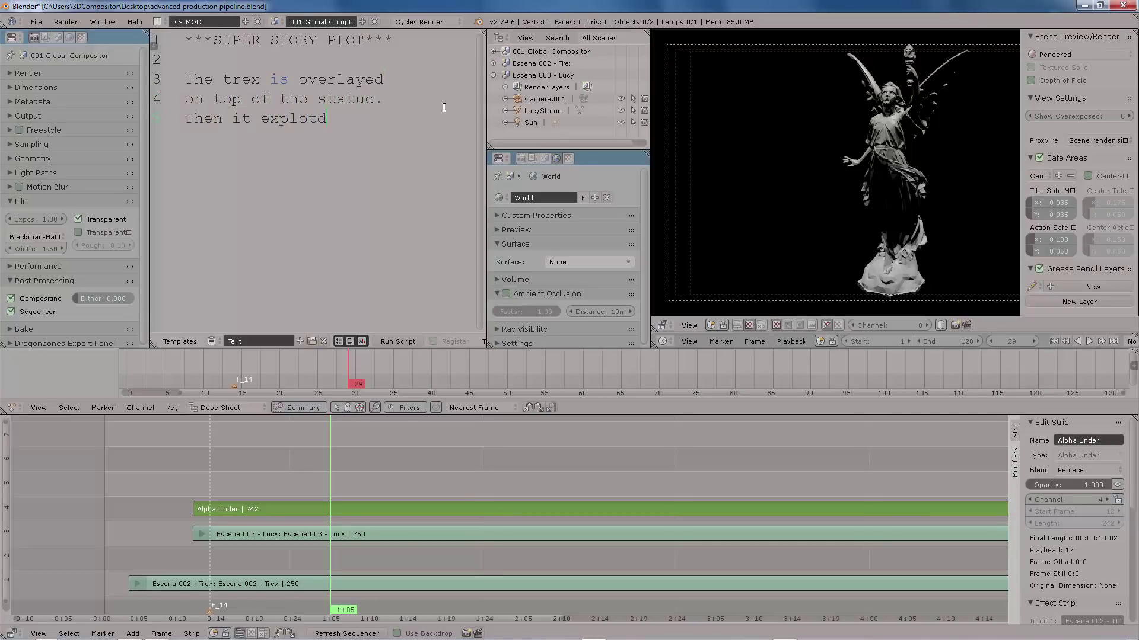
pyautogui.write('fragment')
pyautogui.press('BackSpace')
pyautogui.press('BackSpace')
pyautogui.press('BackSpace')
pyautogui.press('BackSpace')
pyautogui.press('BackSpace')
pyautogui.press('BackSpace')
pyautogui.press('BackSpace')
pyautogui.press('BackSpace')
pyautogui.press('BackSpace')
pyautogui.press('BackSpace')
pyautogui.press('BackSpace')
pyautogui.press('BackSpace')
pyautogui.press('BackSpace')
pyautogui.press('BackSpace')
pyautogui.press('BackSpace')
pyautogui.press('BackSpace')
pyautogui.press('BackSpace')
pyautogui.press('BackSpace')
pyautogui.press('BackSpace')
pyautogui.press('BackSpace')
# - Write the closing plot sentence as "Then the movie ends in 120 frames"
pyautogui.write('the movie ends in 120 d')
pyautogui.press('BackSpace')
pyautogui.write('frams')
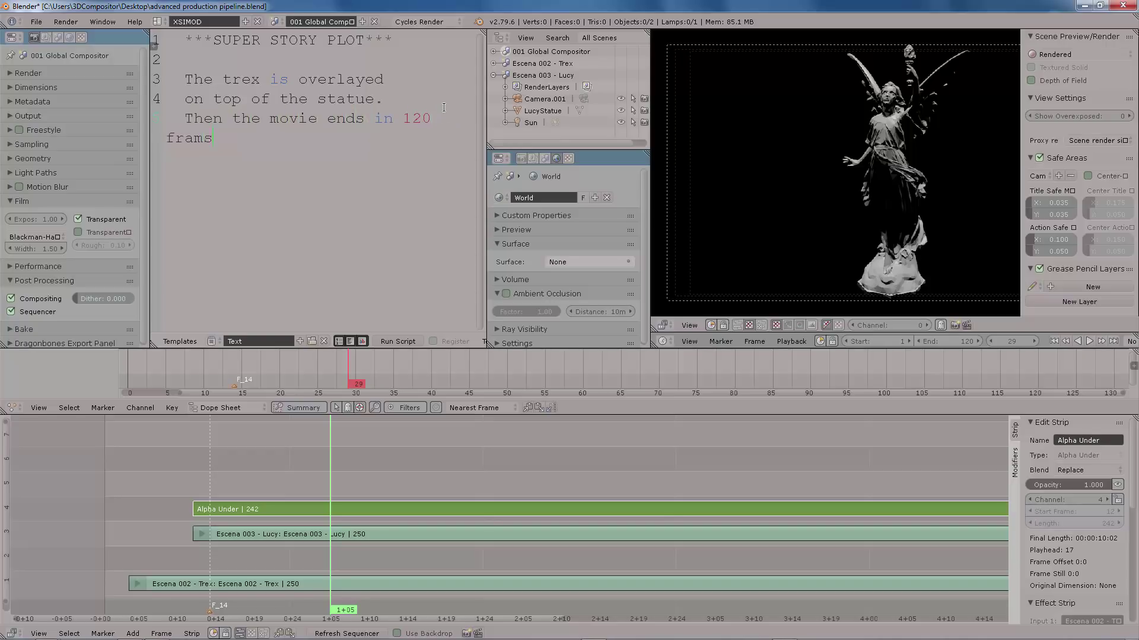
# - Remove the leading indentation from the three plot lines below the SUPER STORY PLOT heading
pyautogui.press('Up')
pyautogui.press('Home')
pyautogui.press('Delete')
pyautogui.press('Delete')
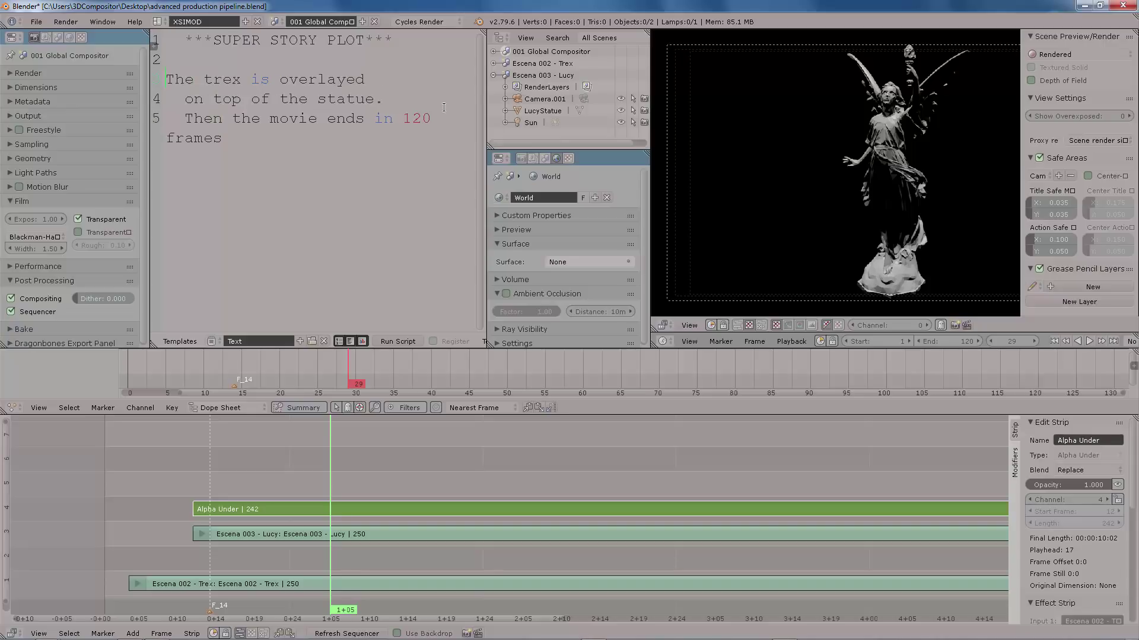
pyautogui.press('Down')
pyautogui.press('Delete')
pyautogui.press('Delete')
pyautogui.press('Down')
pyautogui.press('Delete')
pyautogui.press('Delete')
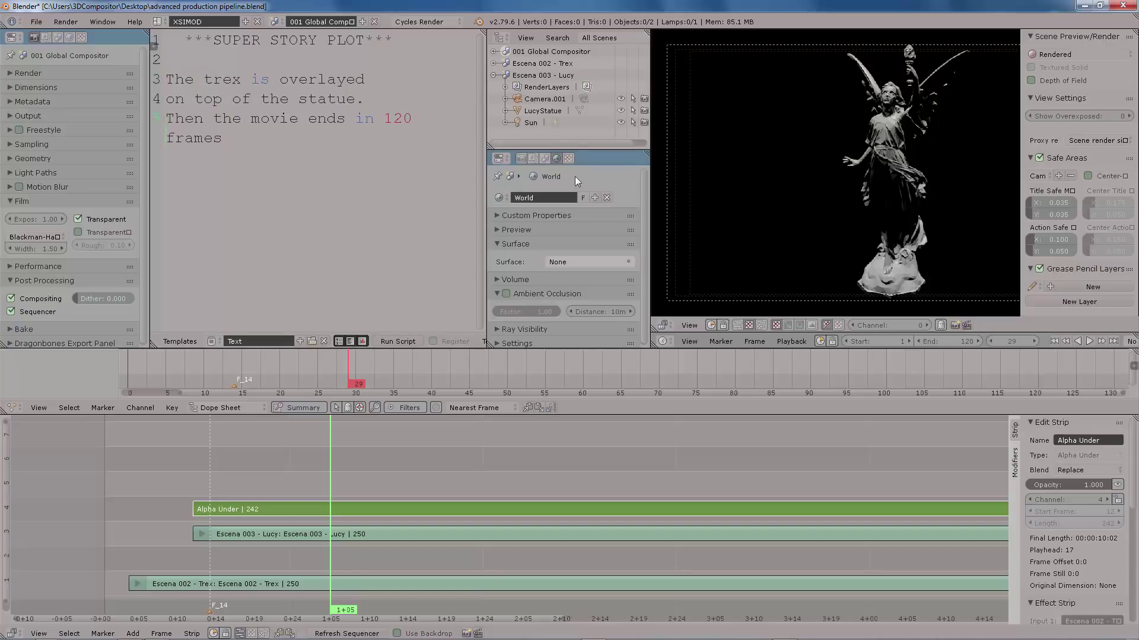
# - Save the project file and rename the T-rex scene as "Scena 001 - Trex"
pyautogui.click(36, 22)
pyautogui.click(57, 112)
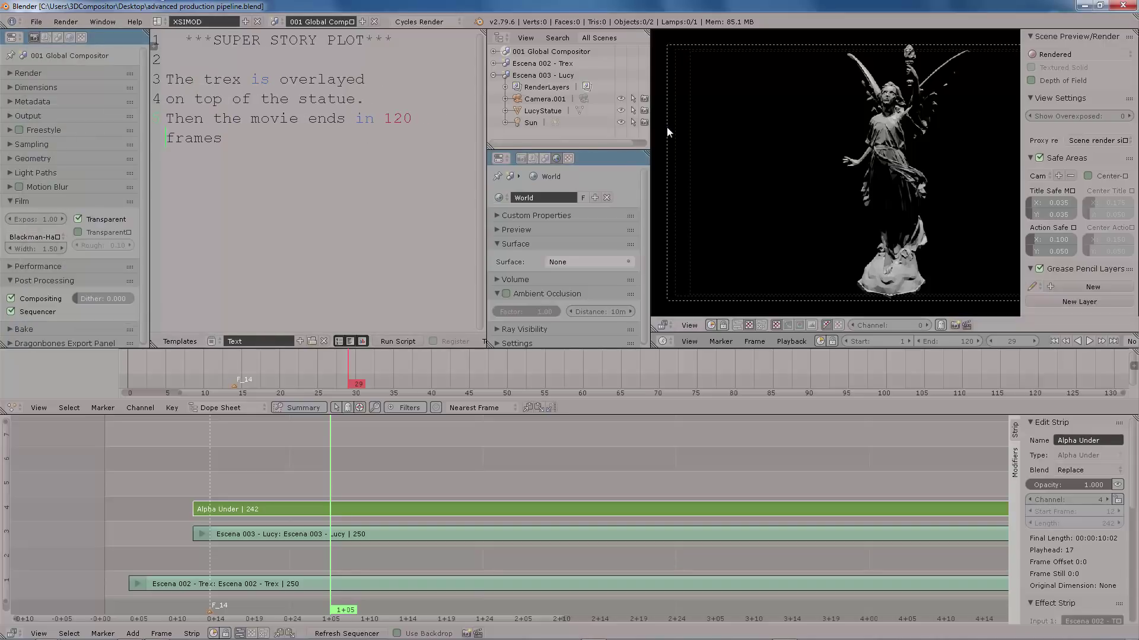
pyautogui.click(493, 75)
pyautogui.click(494, 63)
pyautogui.click(493, 64)
pyautogui.doubleClick(522, 63)
pyautogui.moveTo(522, 64); pyautogui.dragTo(500, 58)
pyautogui.write('S')
pyautogui.press('Return')
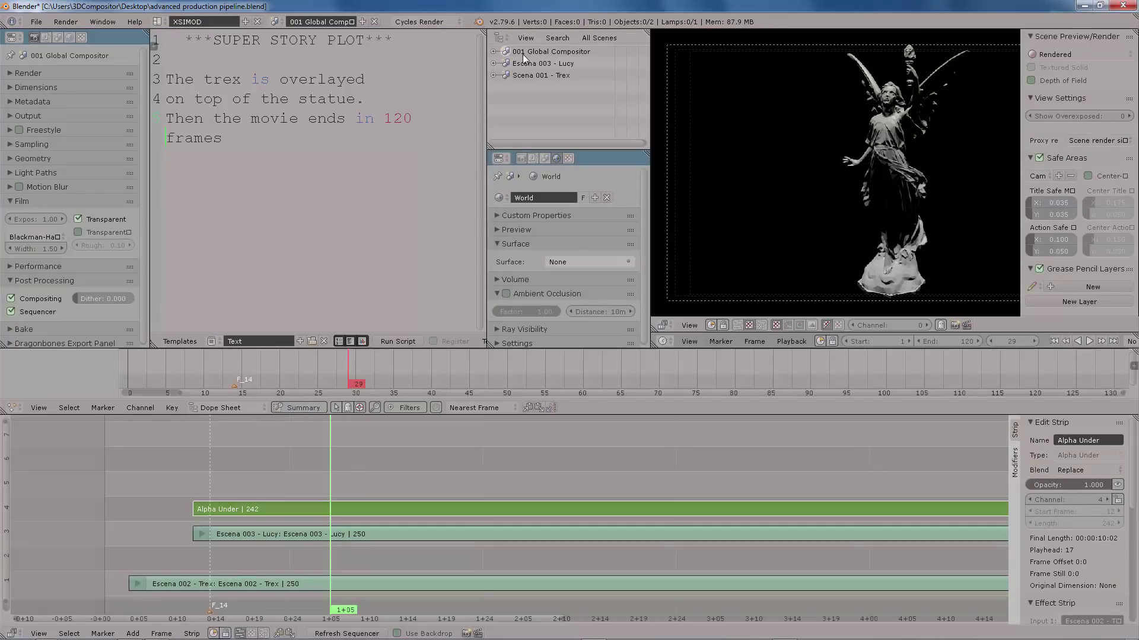
# - Rename the Lucy statue scene as "Scene 002 - Lucy" and save the file
pyautogui.doubleClick(525, 63)
pyautogui.moveTo(552, 63); pyautogui.dragTo(486, 58)
pyautogui.write('Scene 002')
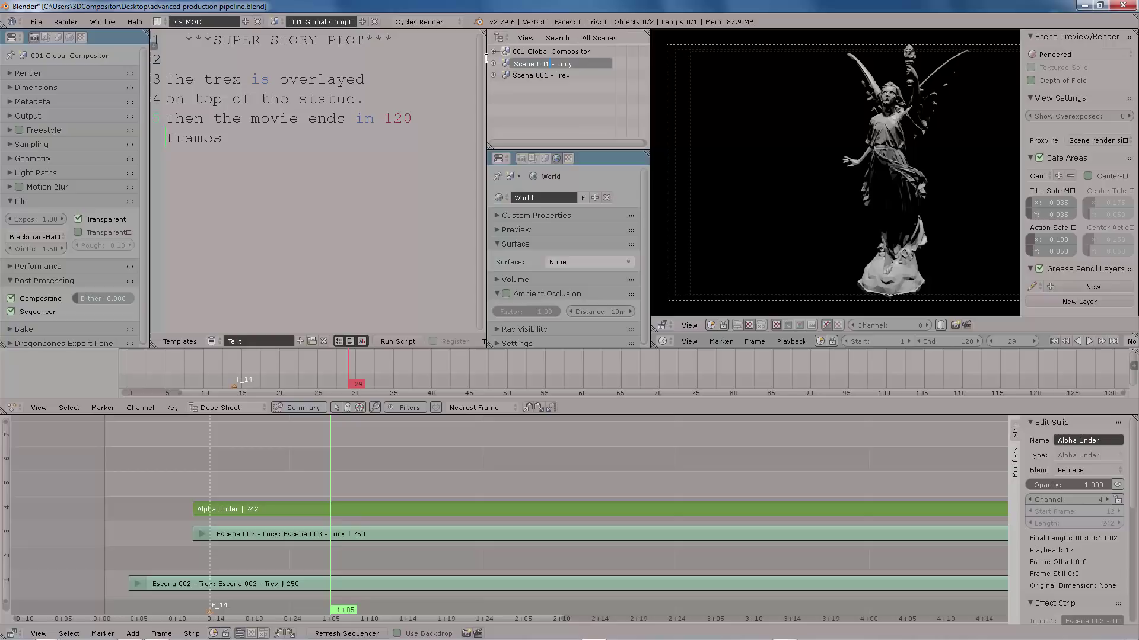
pyautogui.press('Return')
pyautogui.moveTo(280, 476); pyautogui.dragTo(181, 553)
pyautogui.hotkey('ctrl', 's')
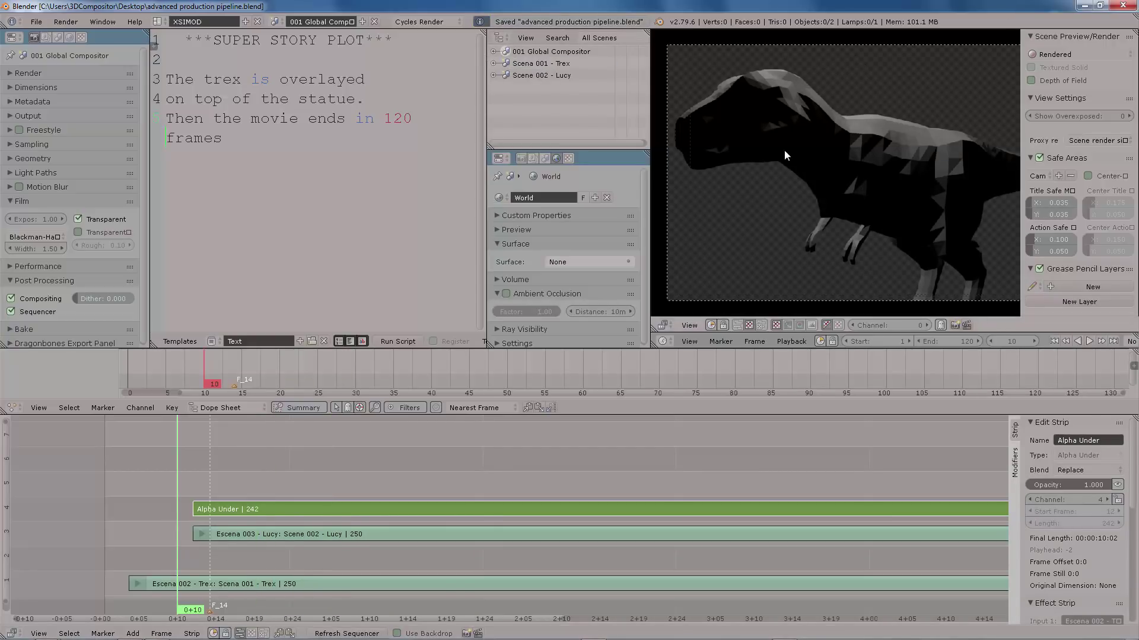
# - Play the layered T-rex and statue sequence from frame 10
pyautogui.hotkey('alt', 'a')
pyautogui.hotkey('alt', 'a')
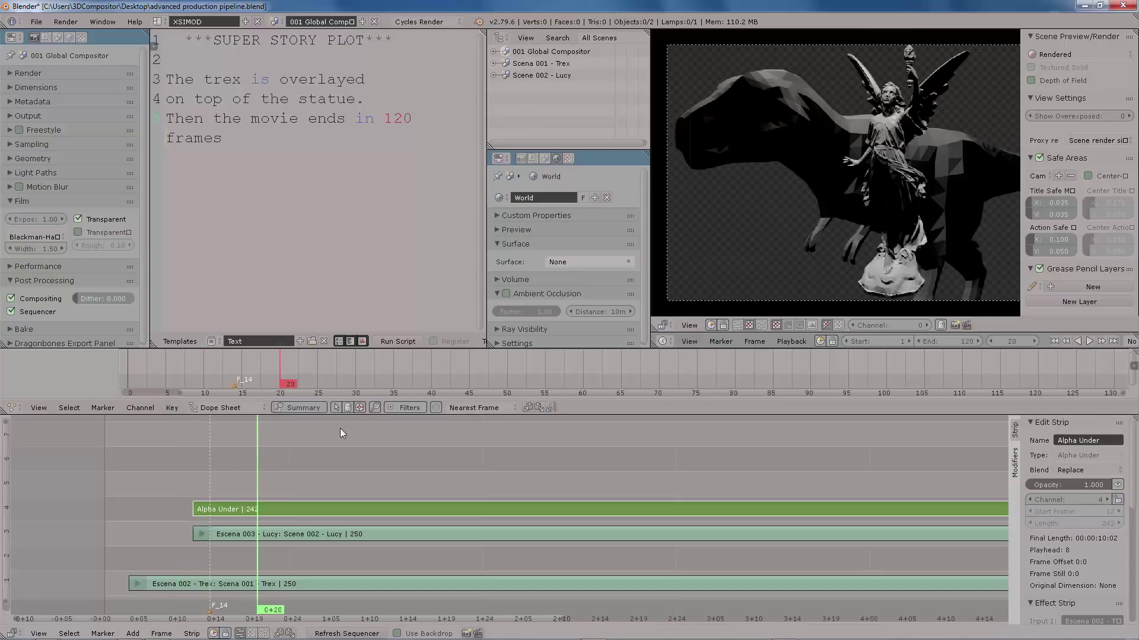
pyautogui.press('n')
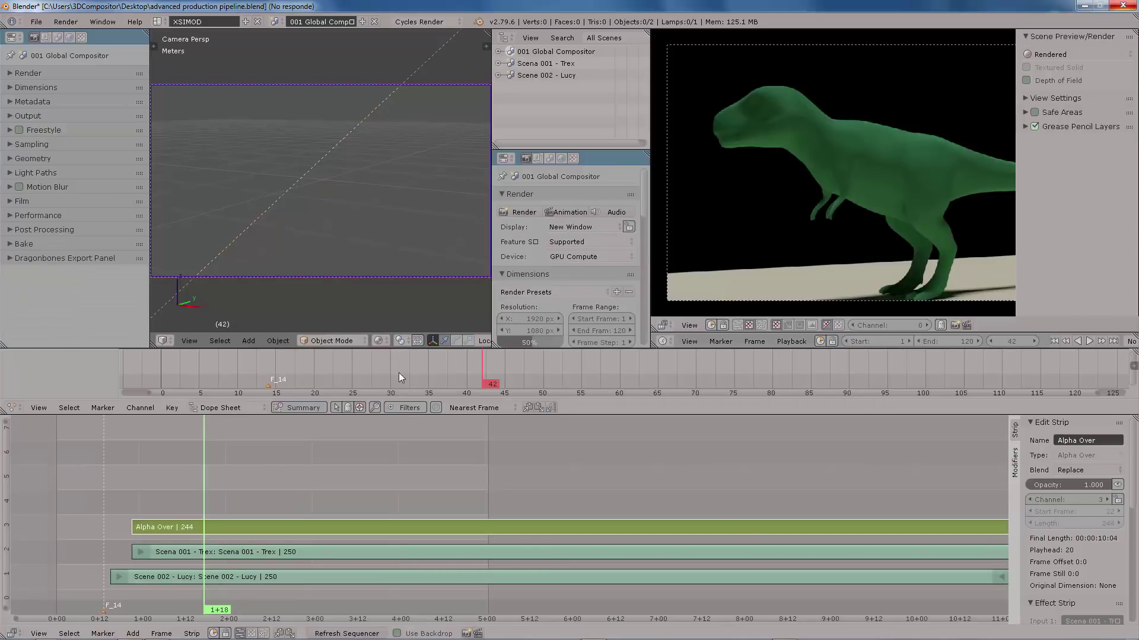
# - Preview the green T-rex and statue edit at frame 20, and enter frame 35 as the current frame
pyautogui.click(1002, 341)
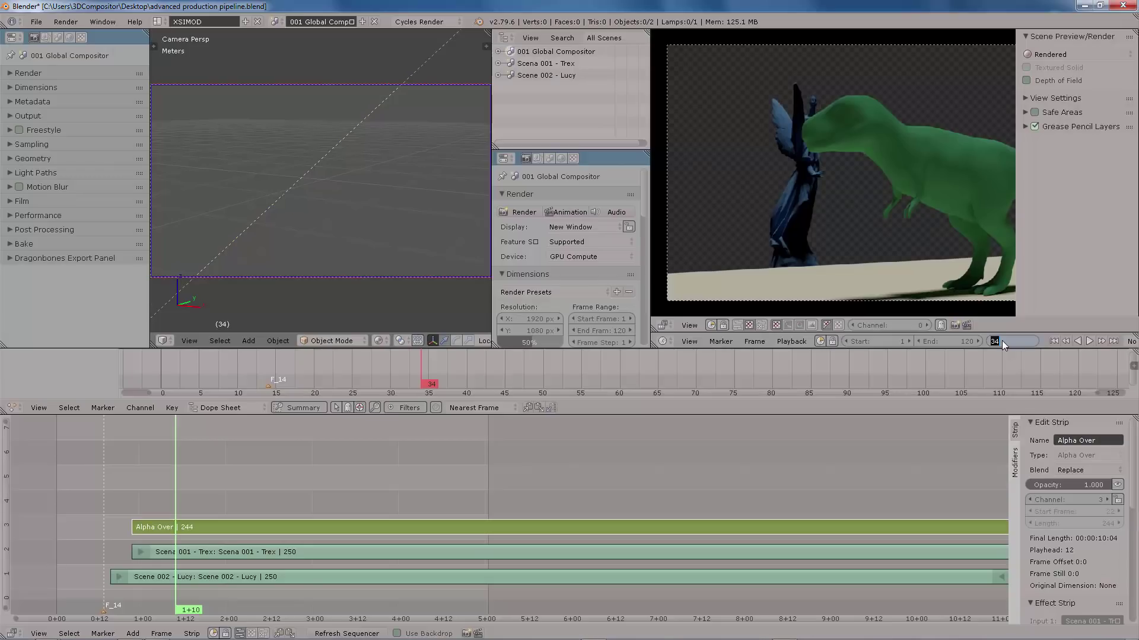
pyautogui.write('20')
pyautogui.press('Return')
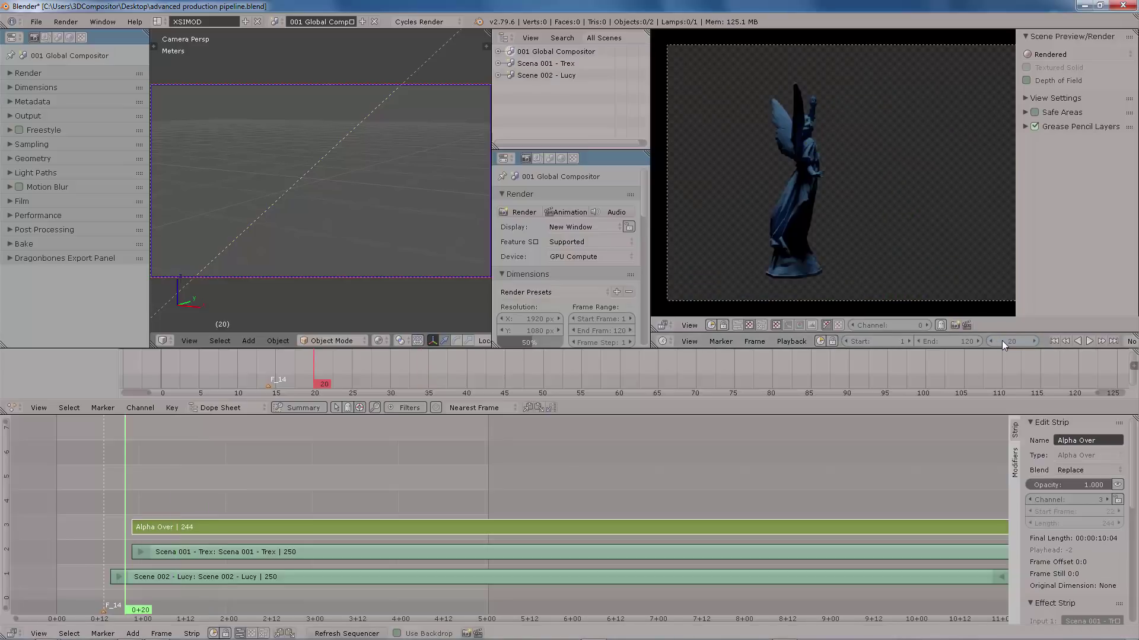
pyautogui.click(1015, 339)
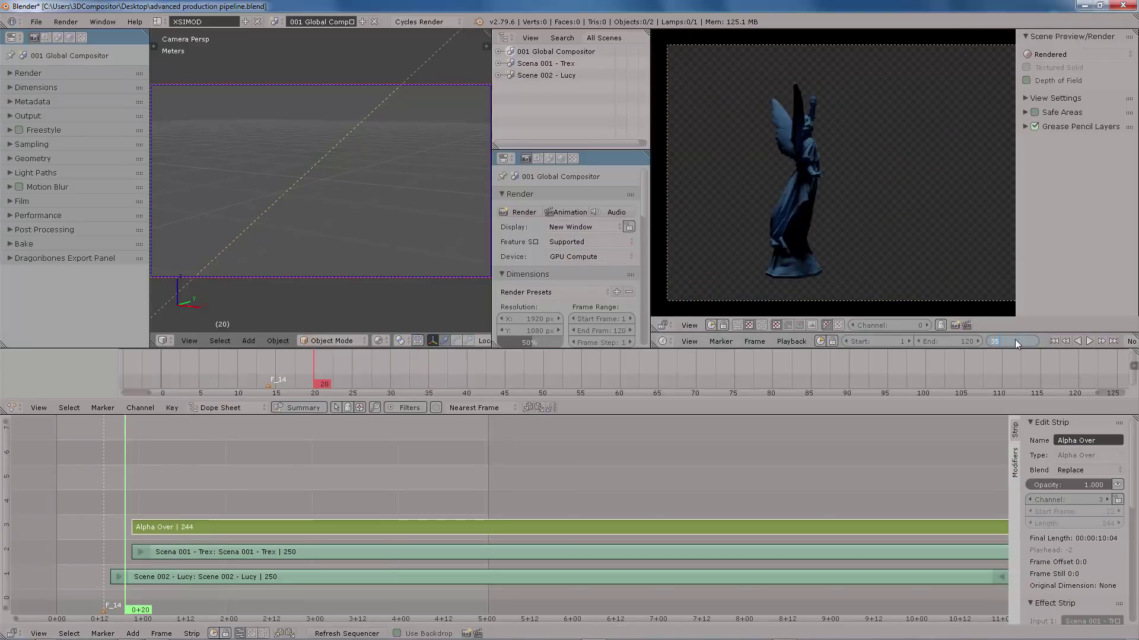
pyautogui.write('35')
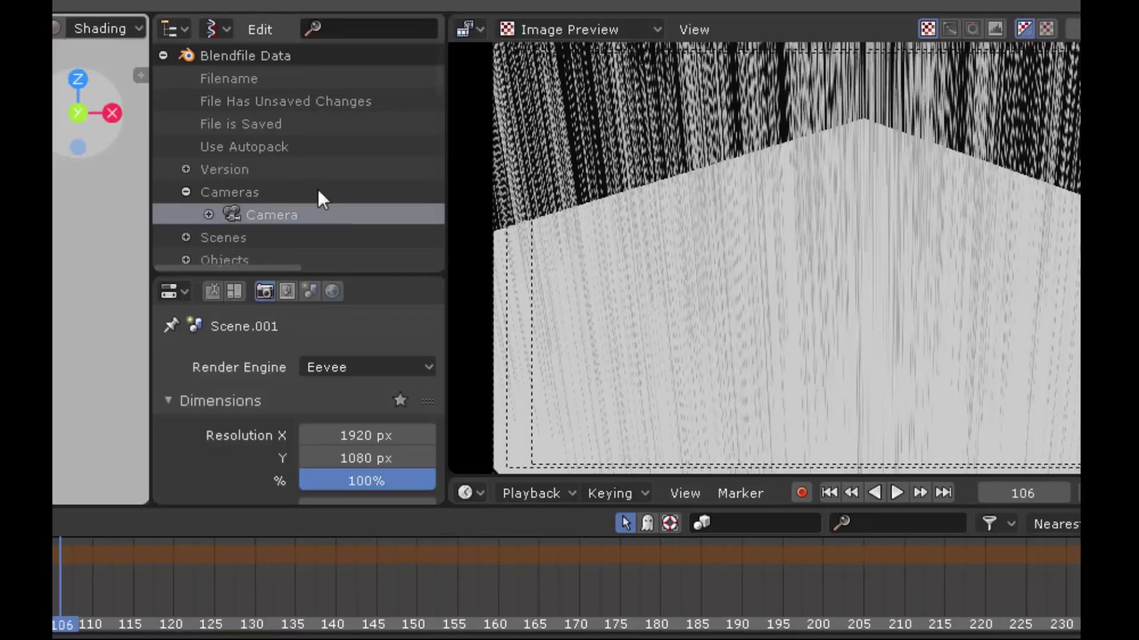
# - Set the outliner's display mode to Scenes and expand Scene's Objects branch to list its camera and plane
pyautogui.click(224, 29)
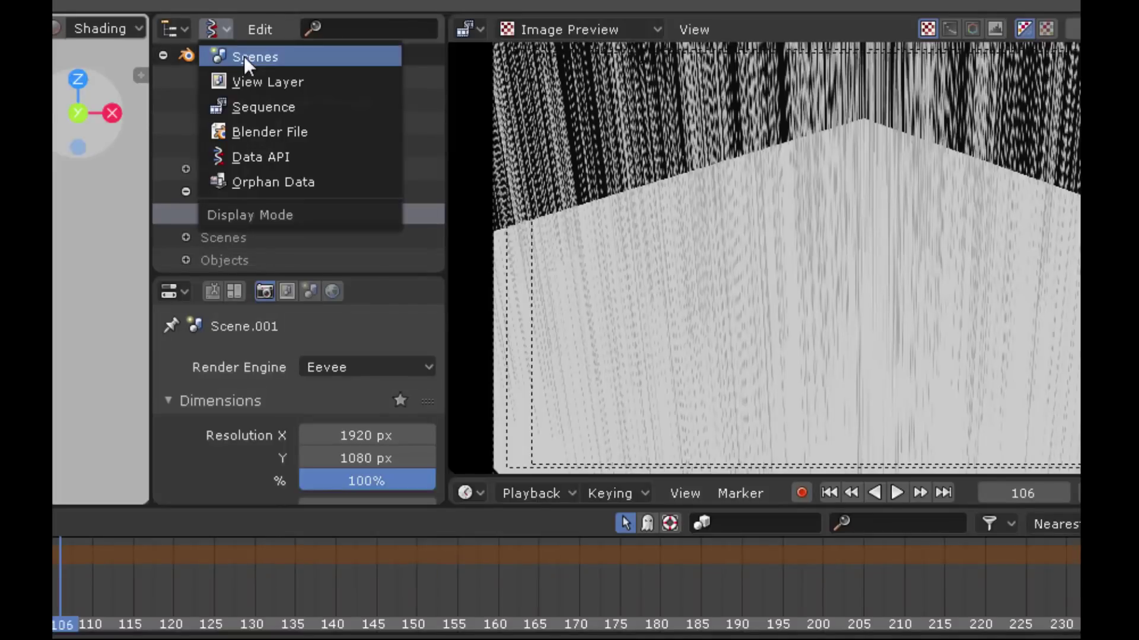
pyautogui.click(244, 56)
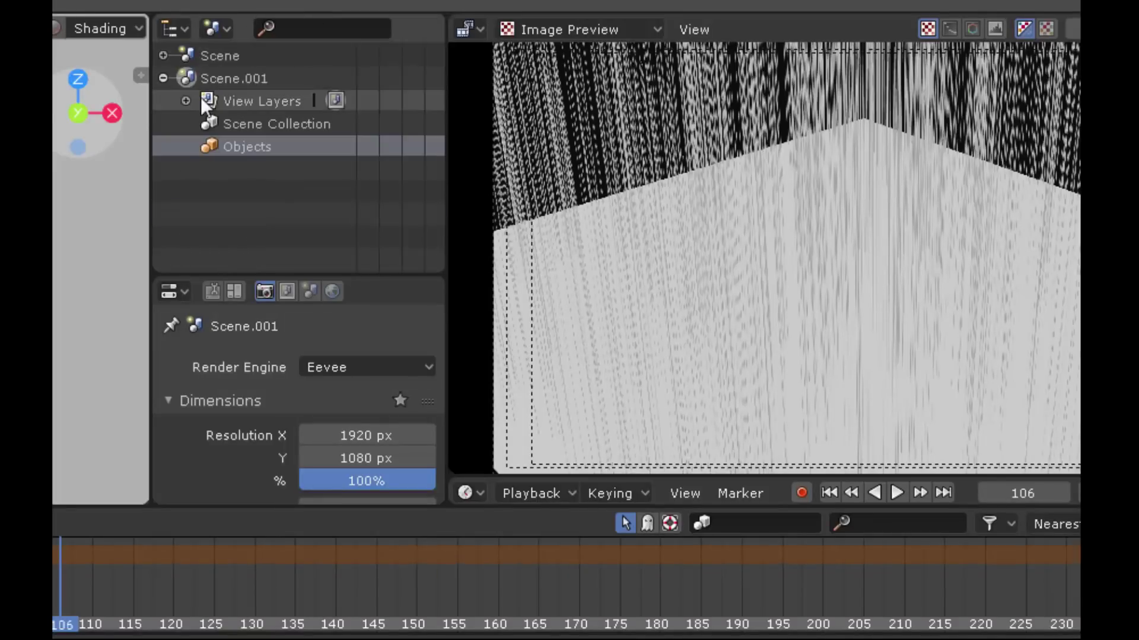
pyautogui.click(164, 57)
pyautogui.click(166, 59)
pyautogui.click(165, 57)
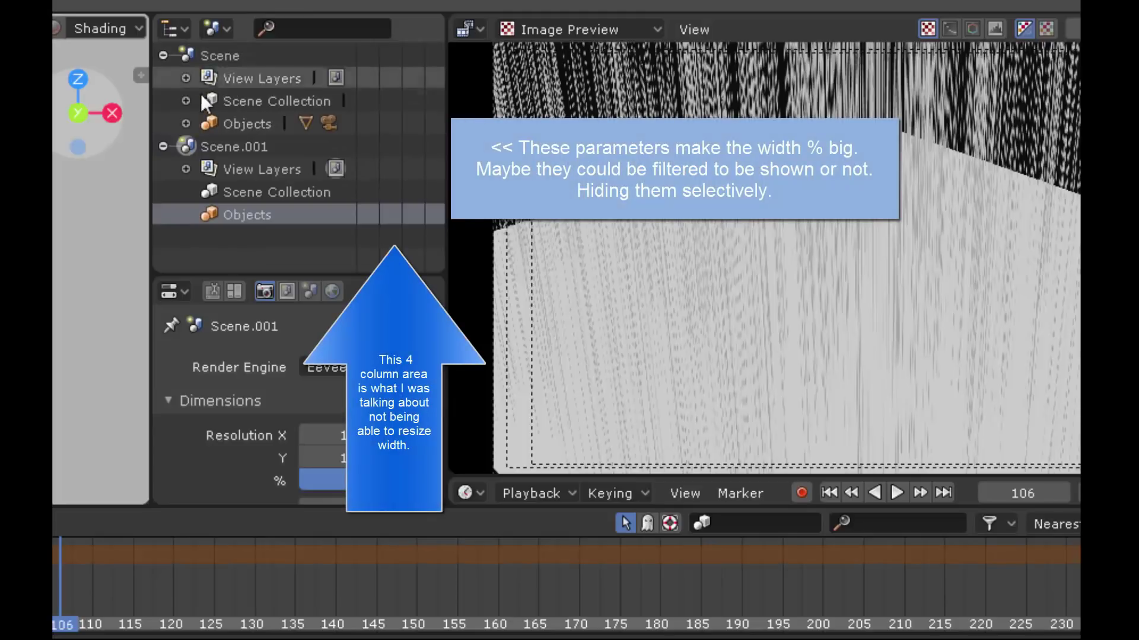
pyautogui.click(240, 122)
pyautogui.click(185, 123)
pyautogui.click(243, 146)
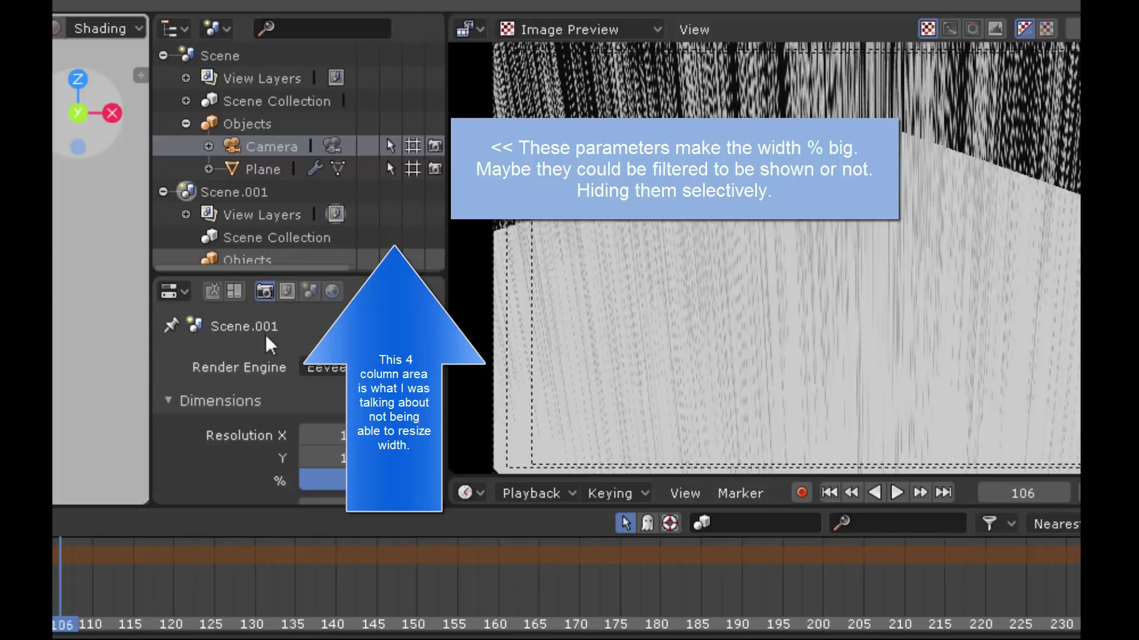
# - Collapse the Scene and Scene.001 hierarchies in the outliner
pyautogui.click(162, 55)
pyautogui.click(230, 77)
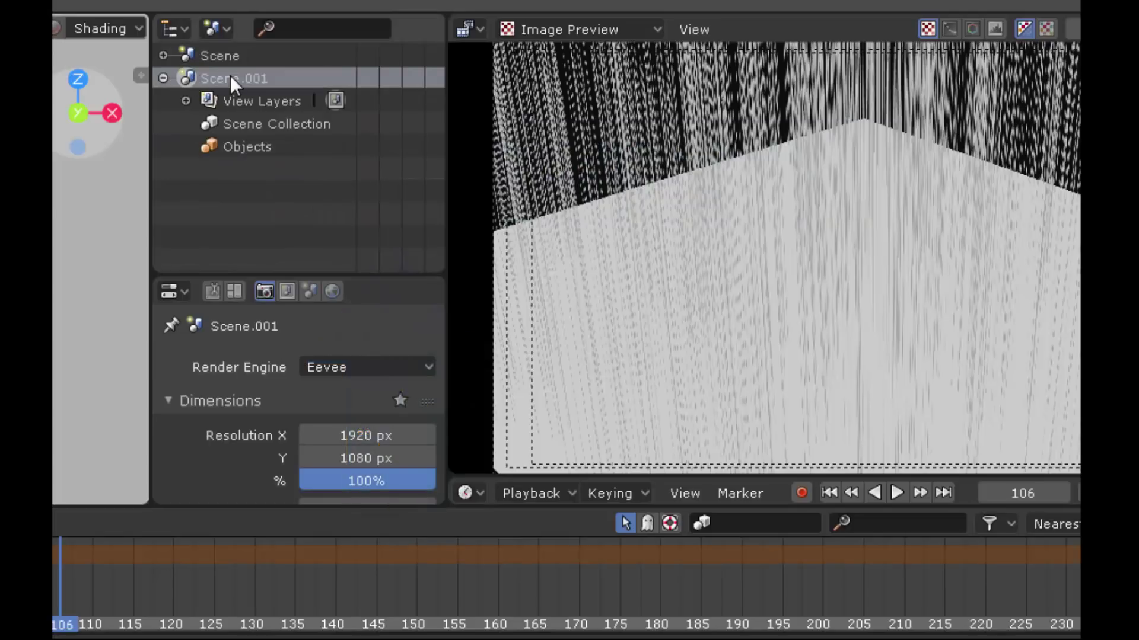
pyautogui.click(186, 100)
pyautogui.click(187, 100)
pyautogui.click(165, 76)
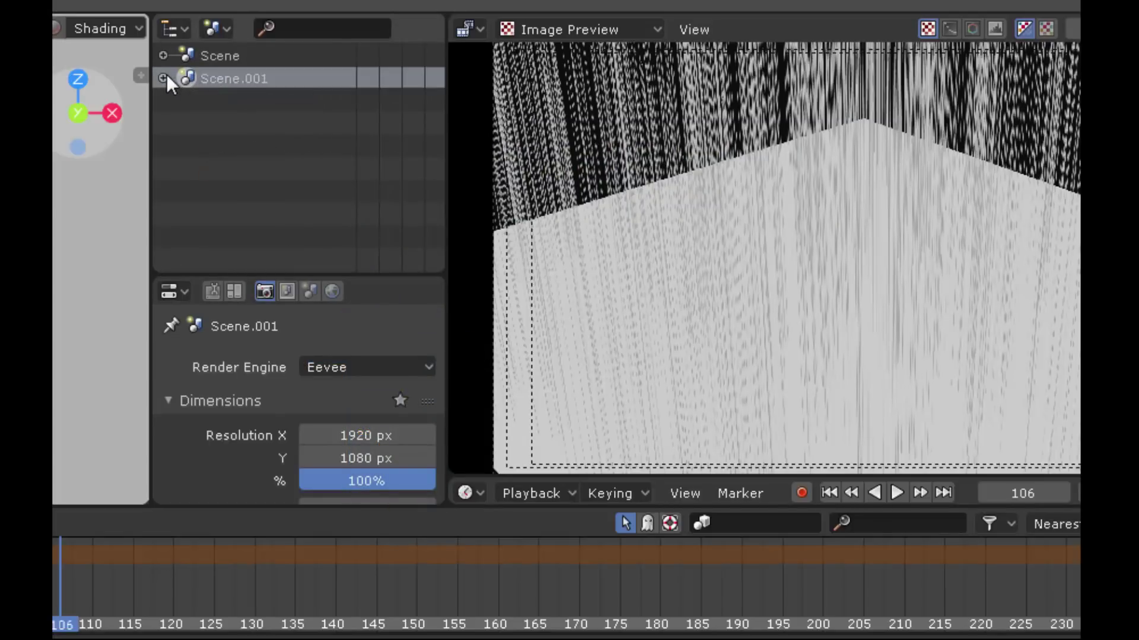
pyautogui.click(165, 76)
pyautogui.click(159, 71)
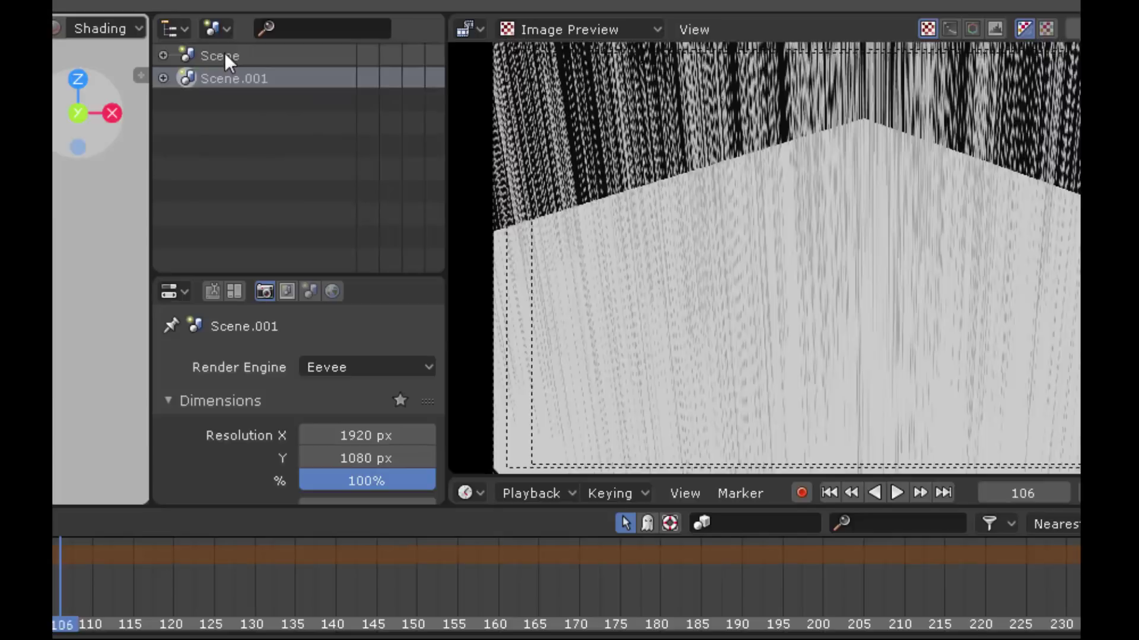
# - Make Scene the active scene and review its camera's lens, clipping and sensor settings
pyautogui.click(225, 55)
pyautogui.click(164, 55)
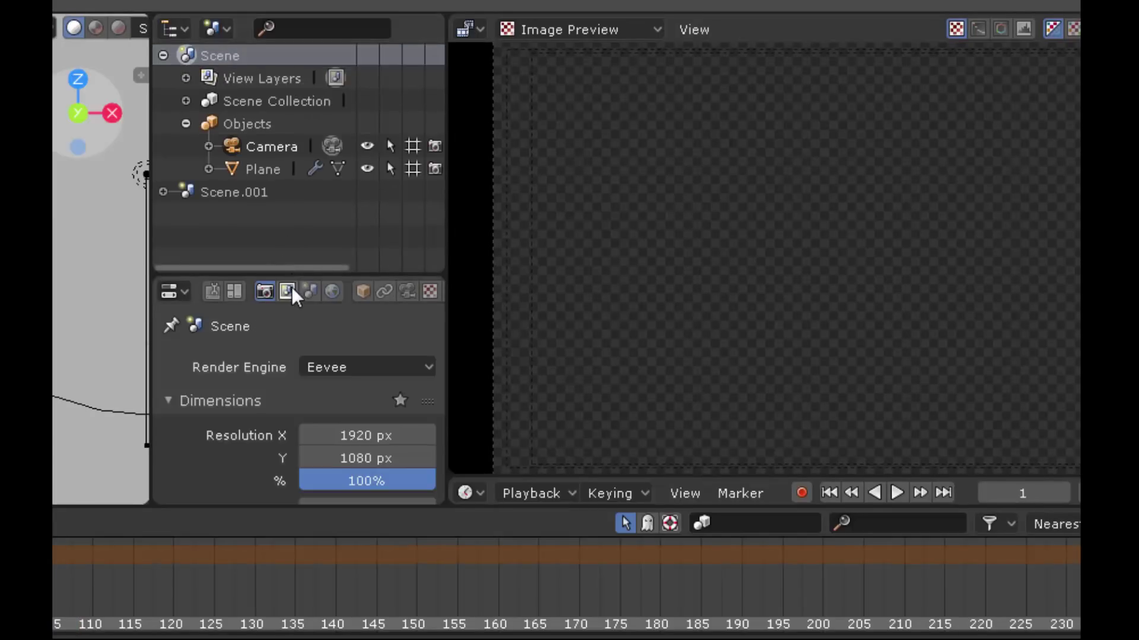
pyautogui.scroll(-2, 291, 288)
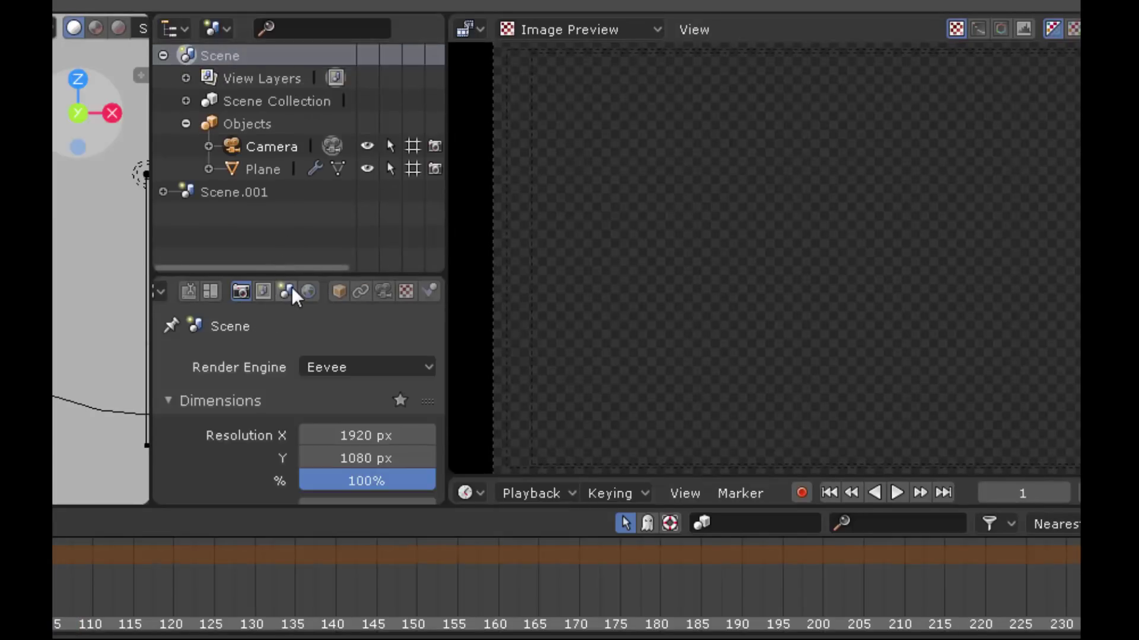
pyautogui.click(391, 290)
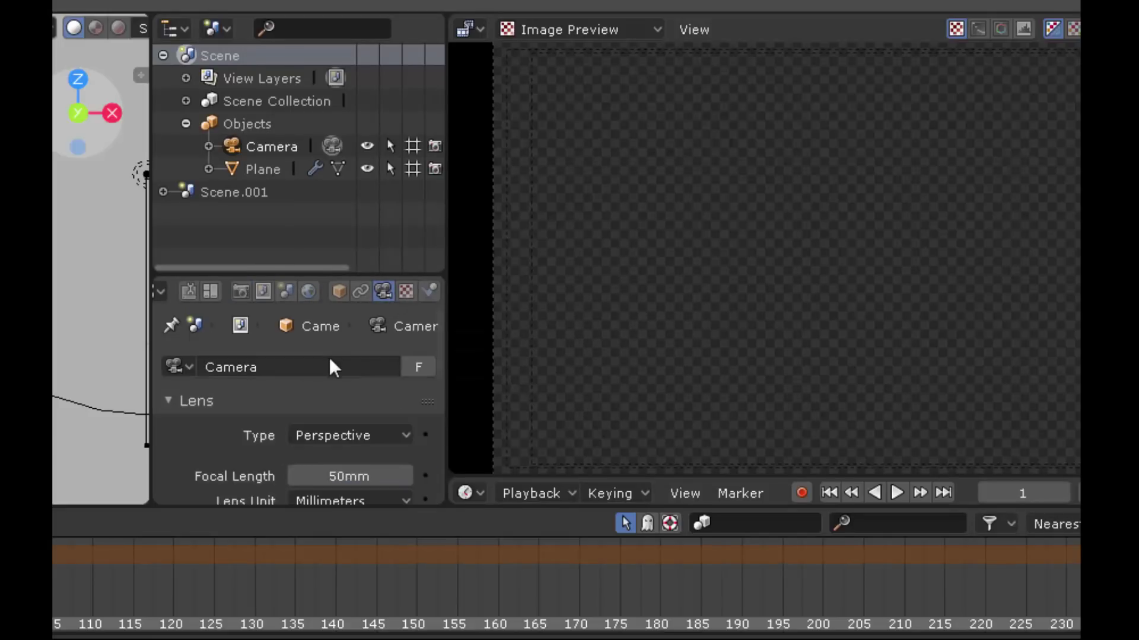
pyautogui.scroll(-4, 309, 356)
pyautogui.scroll(-2, 375, 356)
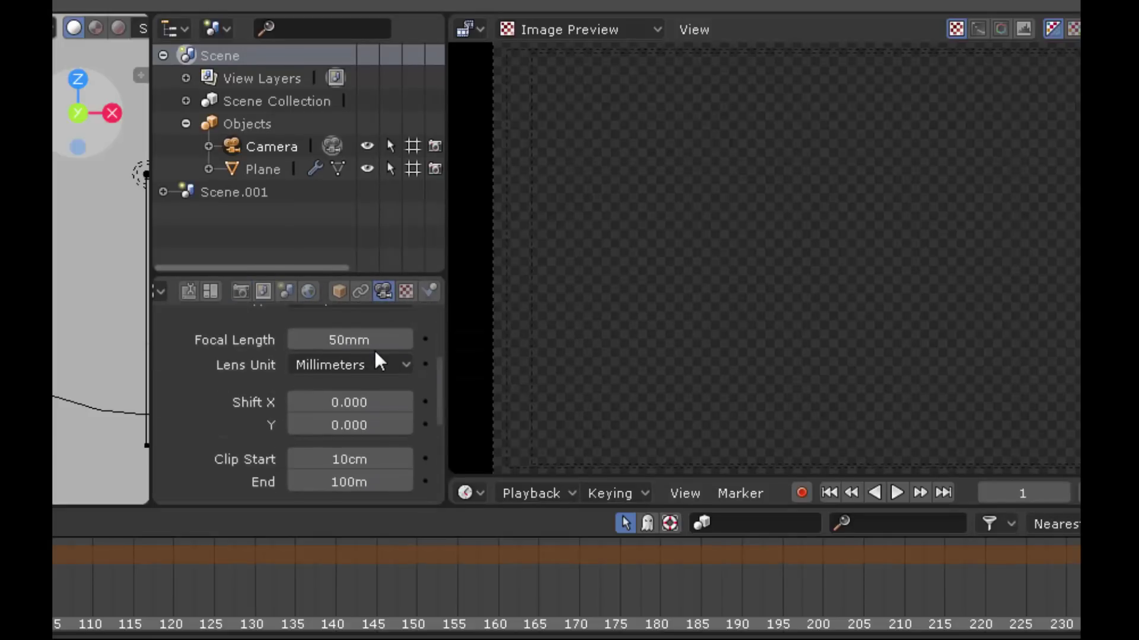
pyautogui.scroll(-5, 375, 355)
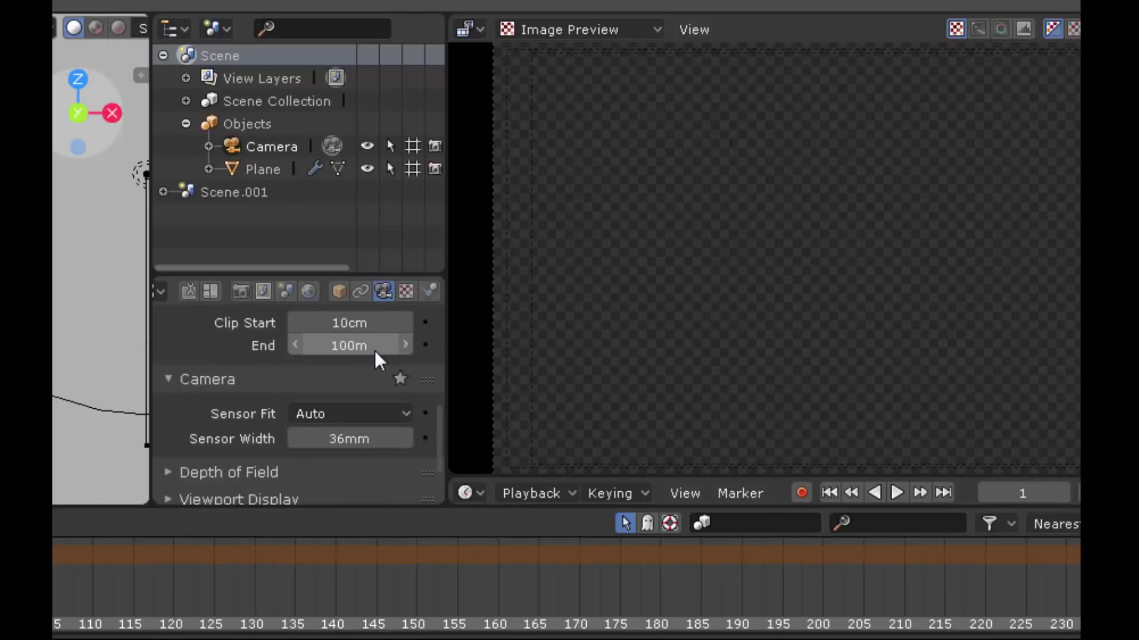
pyautogui.scroll(-3, 377, 358)
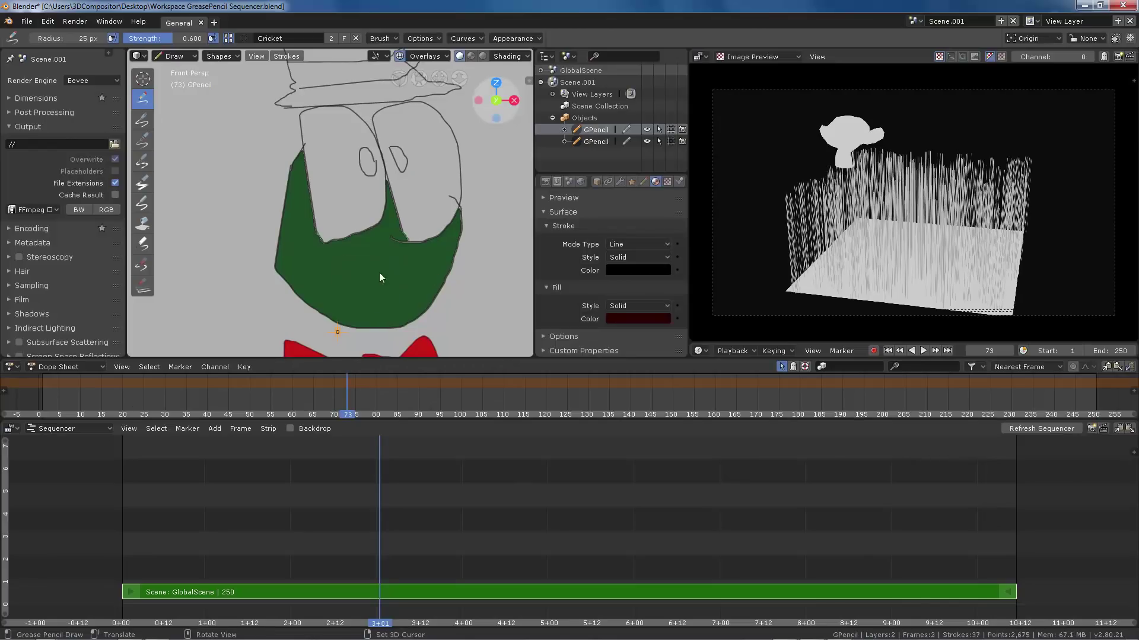
# - Undo the trial stroke and draw a filled mouth on the green face with the Mouth material
pyautogui.moveTo(359, 298)
pyautogui.mouseDown()
pyautogui.moveTo(325, 252)
pyautogui.moveTo(367, 303)
pyautogui.mouseUp()
pyautogui.hotkey('ctrl', 'z')
pyautogui.click(244, 39)
pyautogui.click(332, 101)
# - Draw a red tongue inside the character's mouth with the "bow tie" material
pyautogui.click(243, 38)
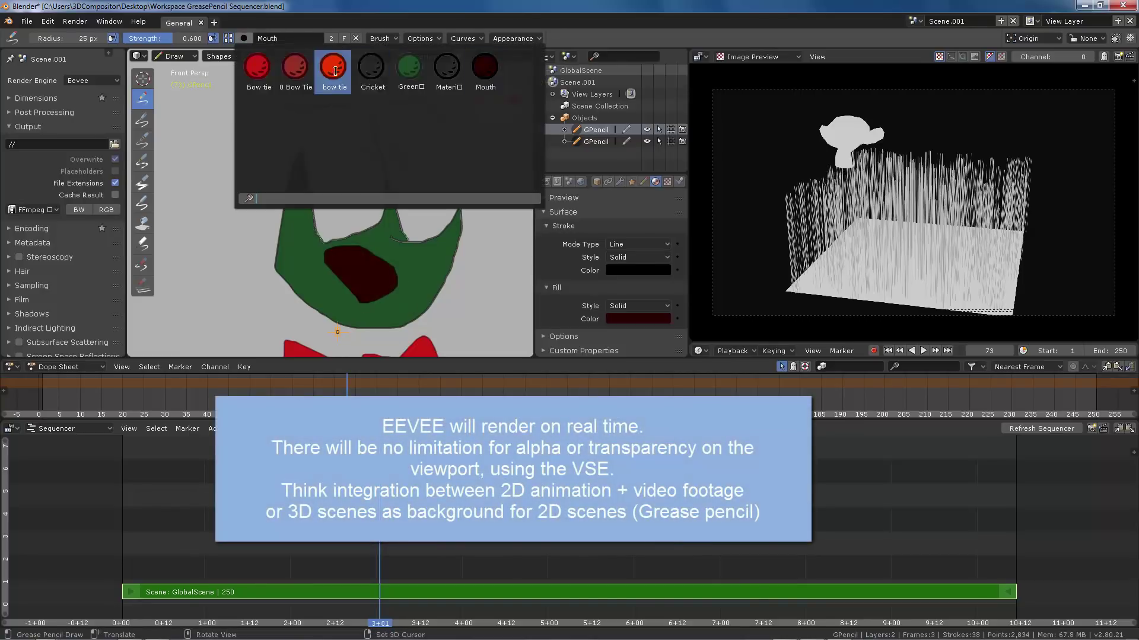
pyautogui.click(332, 66)
pyautogui.moveTo(343, 266); pyautogui.dragTo(365, 301)
pyautogui.click(244, 38)
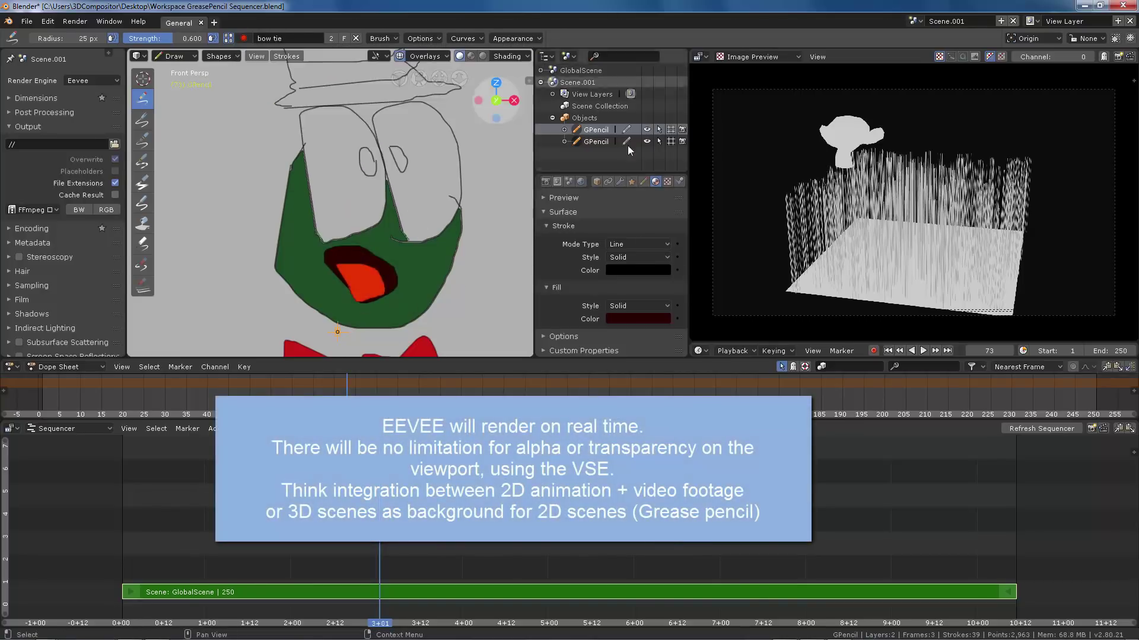
# - Add a new material slot to the Grease Pencil object and name its material "Eyes"
pyautogui.scroll(6, 663, 235)
pyautogui.click(677, 221)
pyautogui.click(602, 314)
pyautogui.doubleClick(602, 313)
pyautogui.doubleClick(601, 313)
pyautogui.write('Eyes')
pyautogui.press('Return')
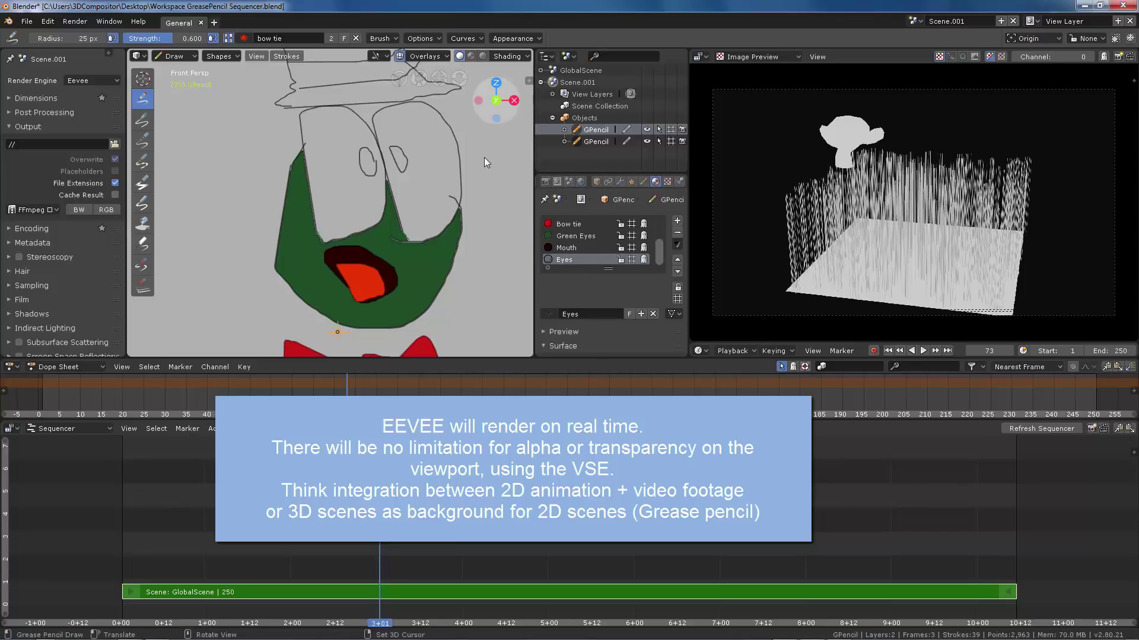
# - Set the Eyes material's fill style to Gradient
pyautogui.scroll(-6, 617, 285)
pyautogui.click(636, 319)
pyautogui.moveTo(623, 300); pyautogui.dragTo(696, 301)
pyautogui.click(625, 269)
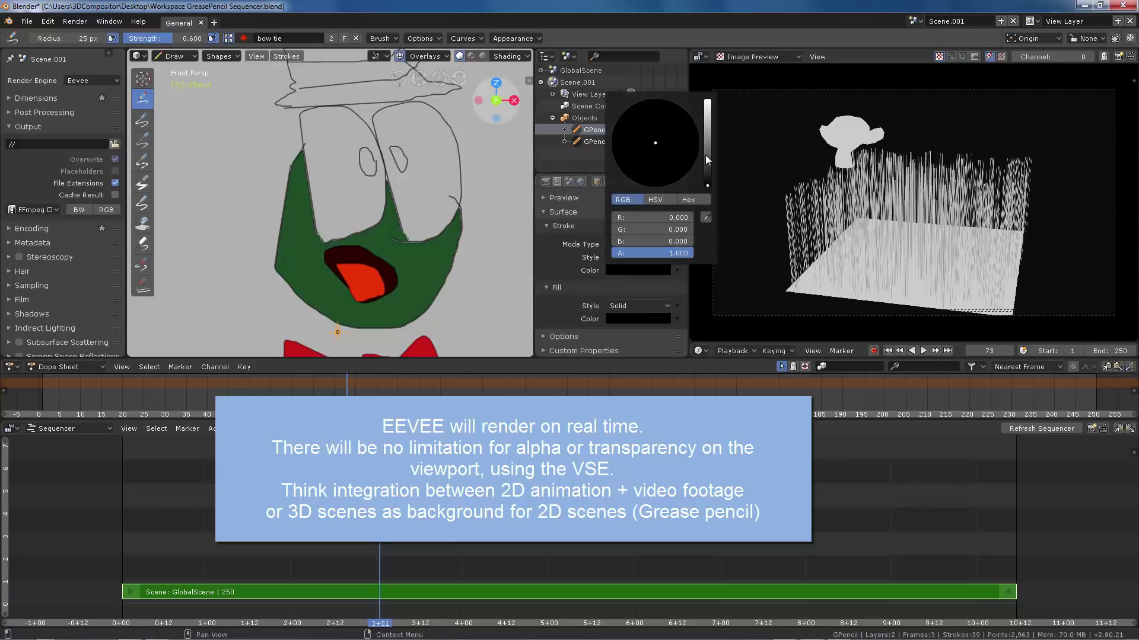
pyautogui.click(635, 306)
pyautogui.click(648, 277)
# - Set the linear gradient's main color to dark blue and its secondary color to a lighter blue
pyautogui.scroll(-3, 646, 276)
pyautogui.click(628, 273)
pyautogui.moveTo(627, 256); pyautogui.dragTo(690, 256)
pyautogui.click(618, 261)
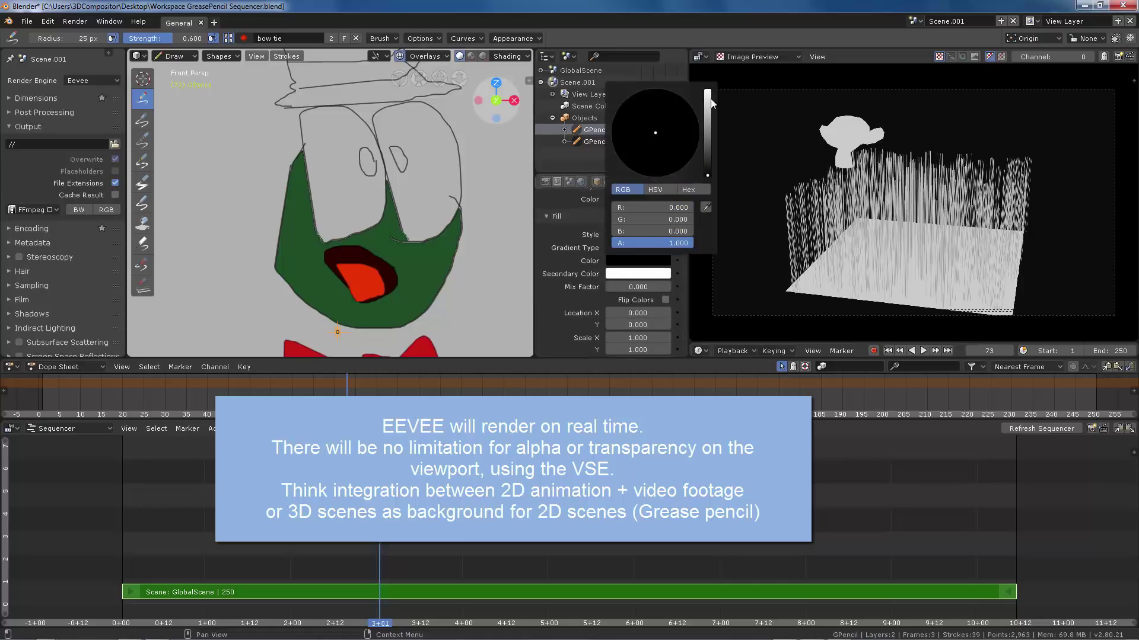
pyautogui.click(709, 98)
pyautogui.click(666, 139)
pyautogui.click(708, 145)
pyautogui.click(626, 272)
pyautogui.click(665, 155)
pyautogui.click(708, 144)
pyautogui.click(641, 246)
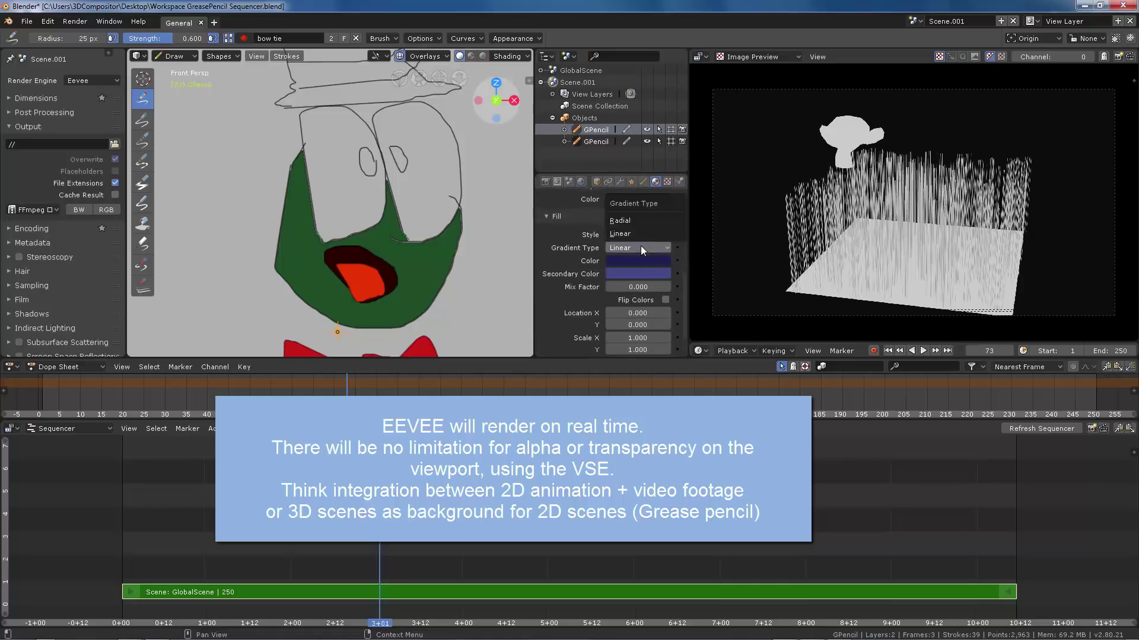
# - Fill in both pupils of the cartoon face by drawing over them with the Eyes material
pyautogui.click(243, 38)
pyautogui.click(408, 72)
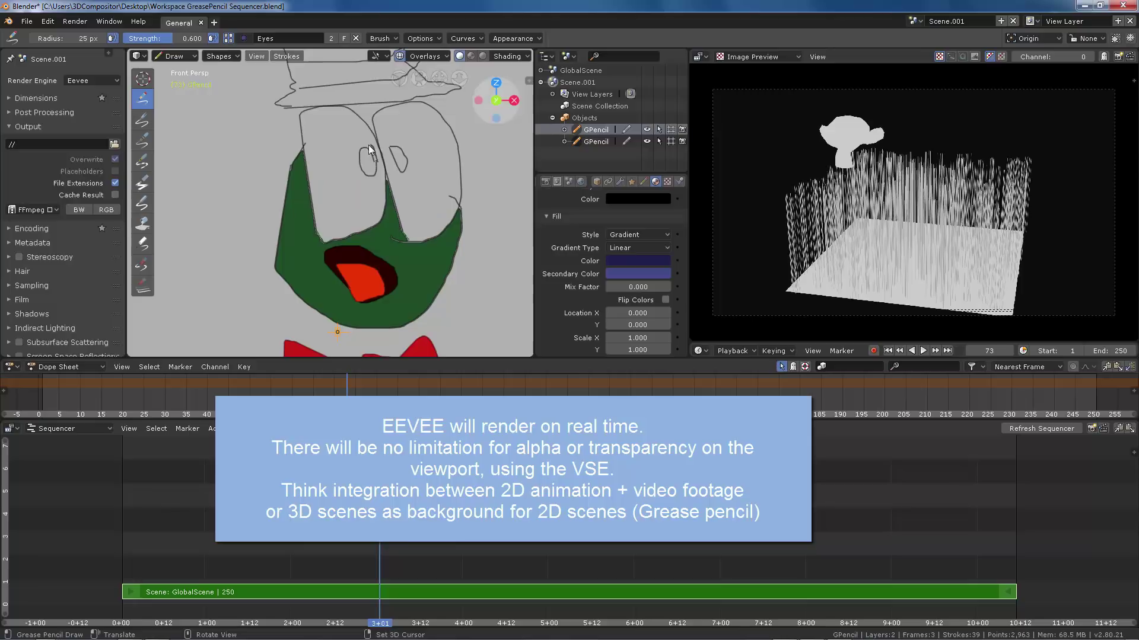
pyautogui.click(393, 149)
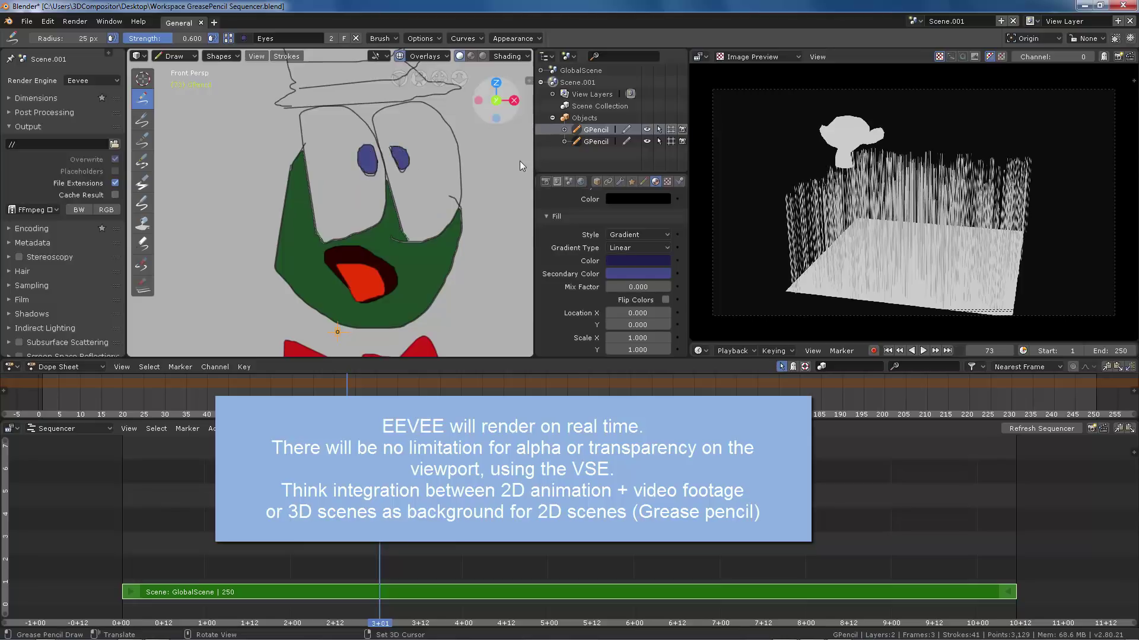
pyautogui.scroll(-1, 671, 285)
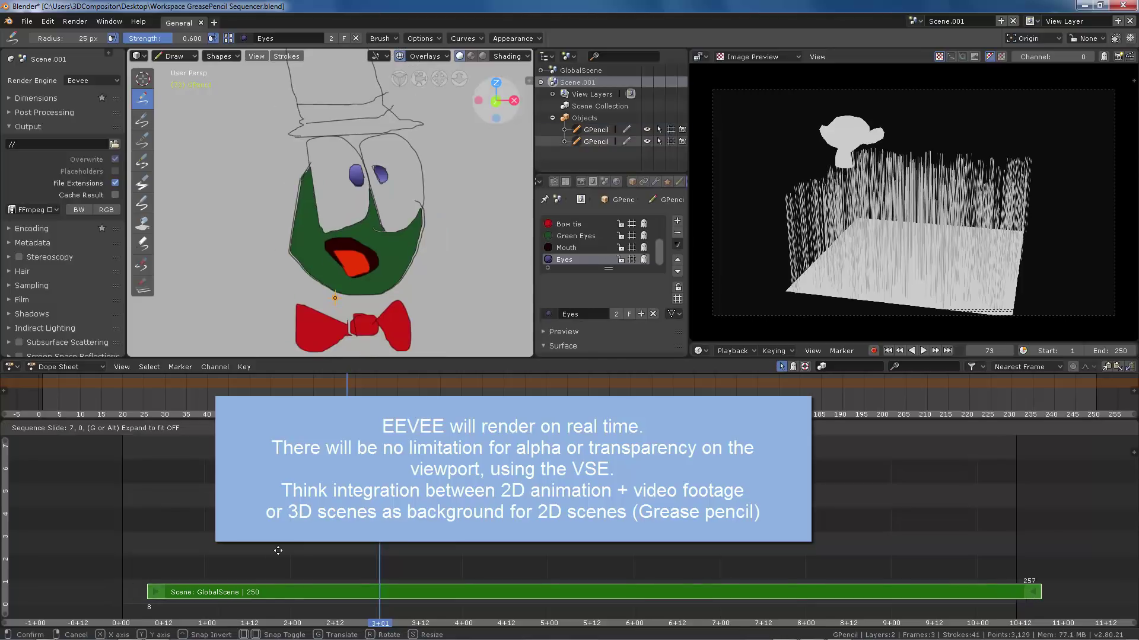
# - Move the GlobalScene strip up to channel 3 and delete it from the sequencer
pyautogui.moveTo(249, 595); pyautogui.dragTo(271, 548)
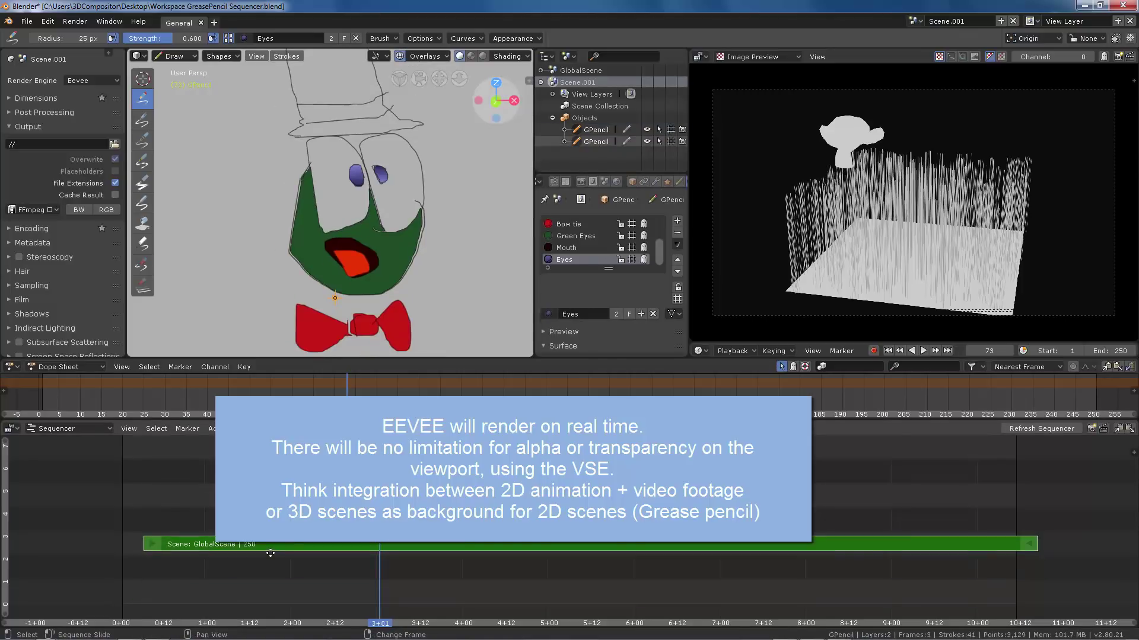
pyautogui.press('x')
pyautogui.click(222, 554)
# - Try a Scene.001 strip at frame 1 of GlobalScene's sequencer, scrub through it, and delete the strip
pyautogui.hotkey('shift', 'a')
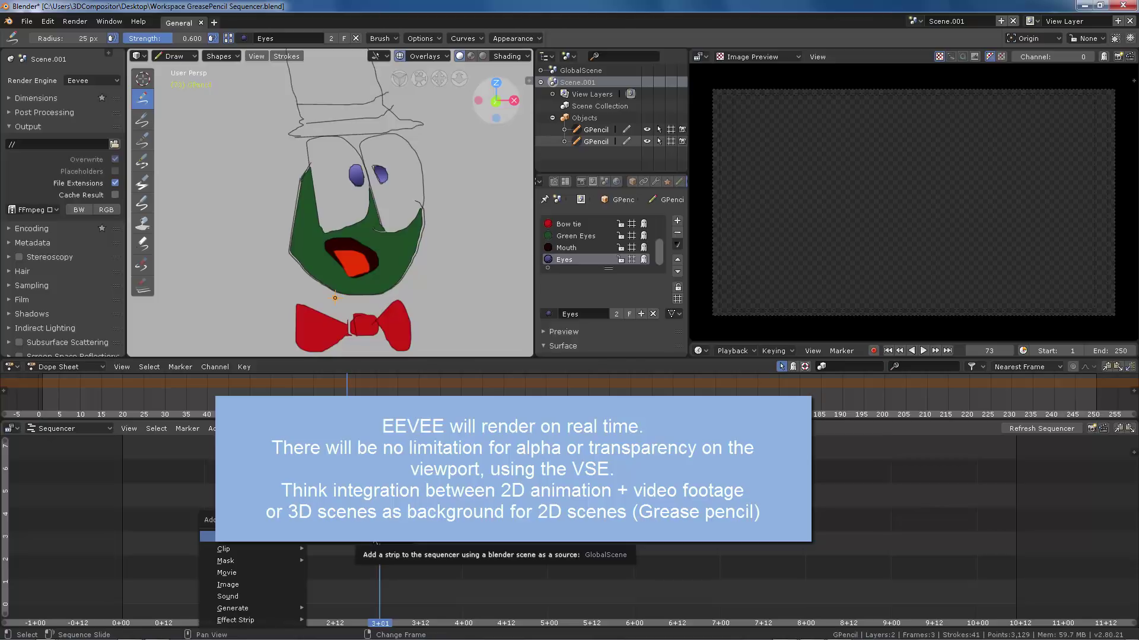
pyautogui.click(579, 69)
pyautogui.hotkey('shift', 'a')
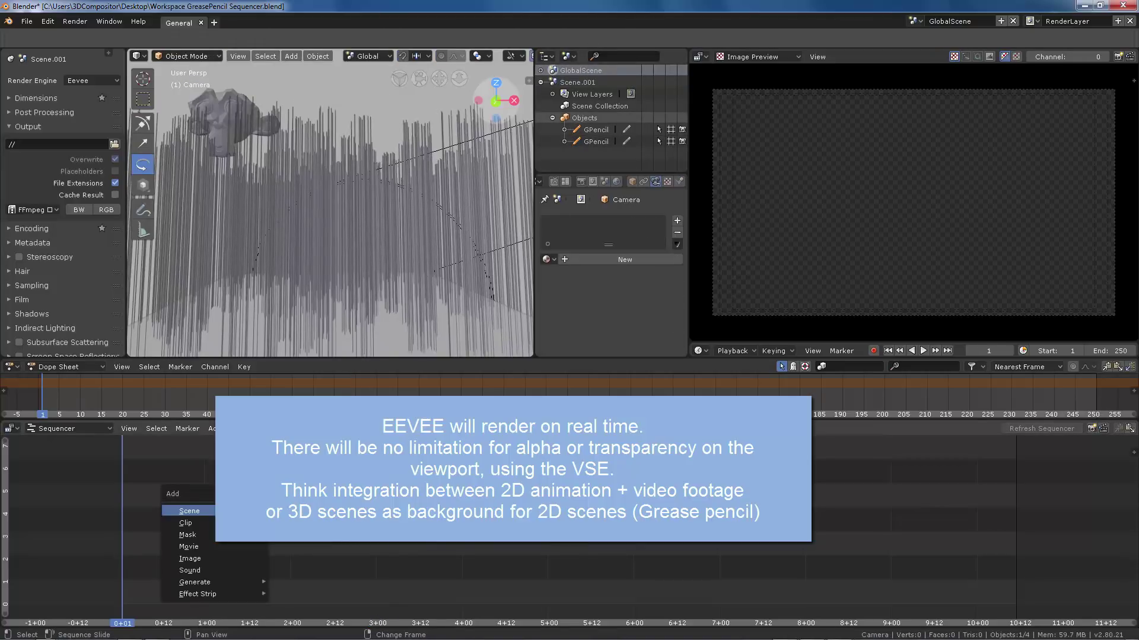
pyautogui.click(297, 512)
pyautogui.moveTo(131, 396); pyautogui.dragTo(211, 391, button='right')
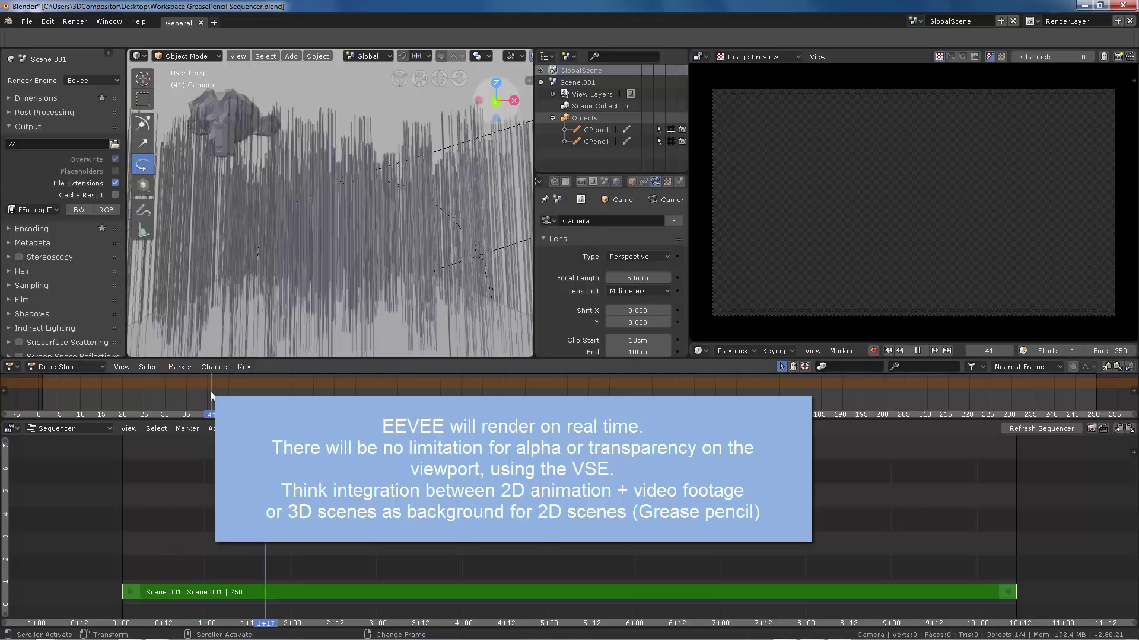
pyautogui.moveTo(408, 388); pyautogui.dragTo(331, 392, button='right')
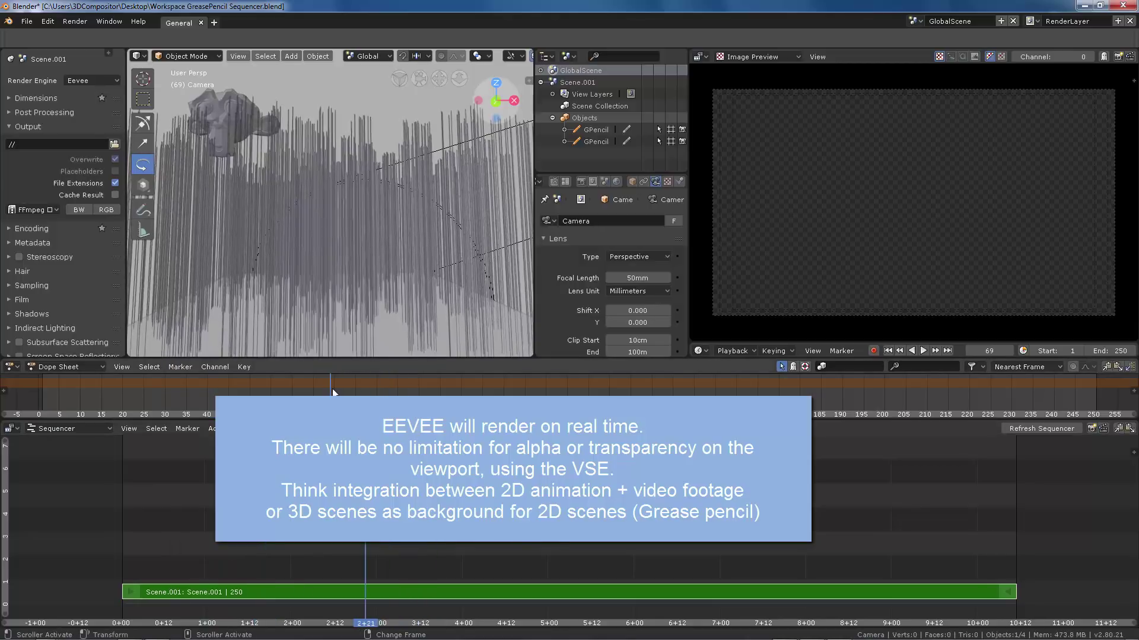
pyautogui.press('x')
pyautogui.click(290, 591)
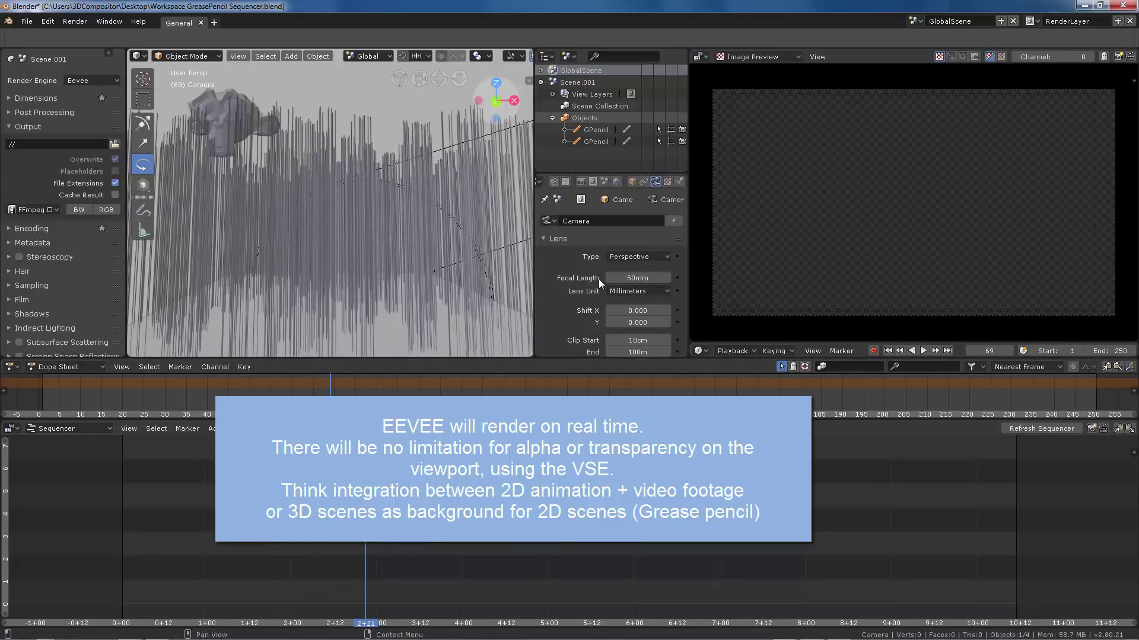
# - Move the GP Frog Scene strip in GlobalScene's sequencer back to the beginning of the timeline on channel 1
pyautogui.click(583, 83)
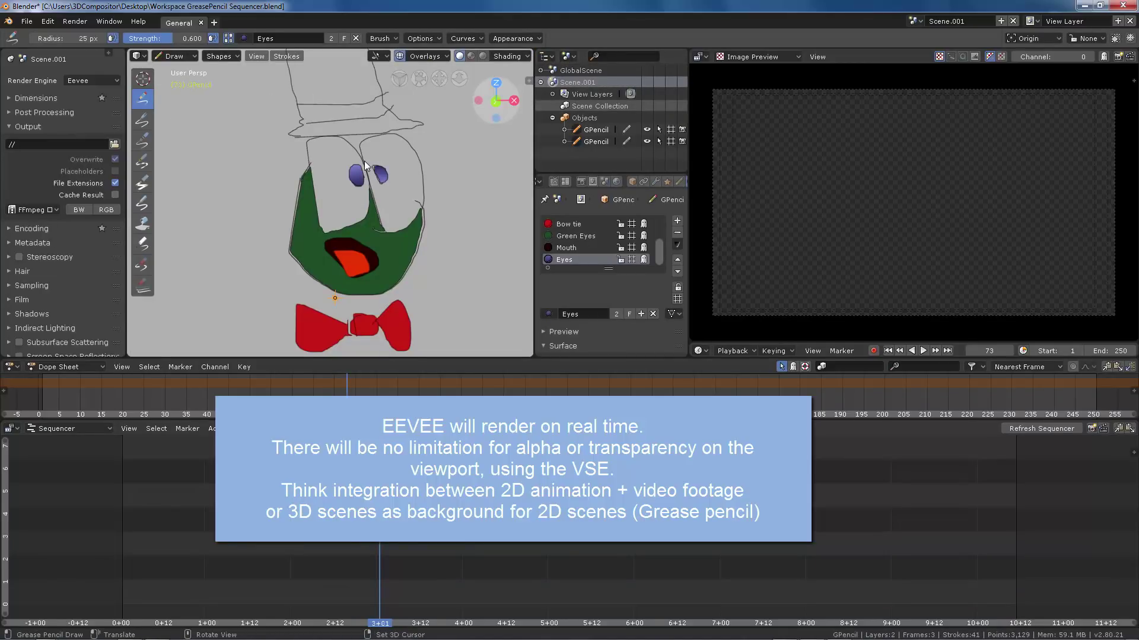
pyautogui.hotkey('ctrl', 'Tab')
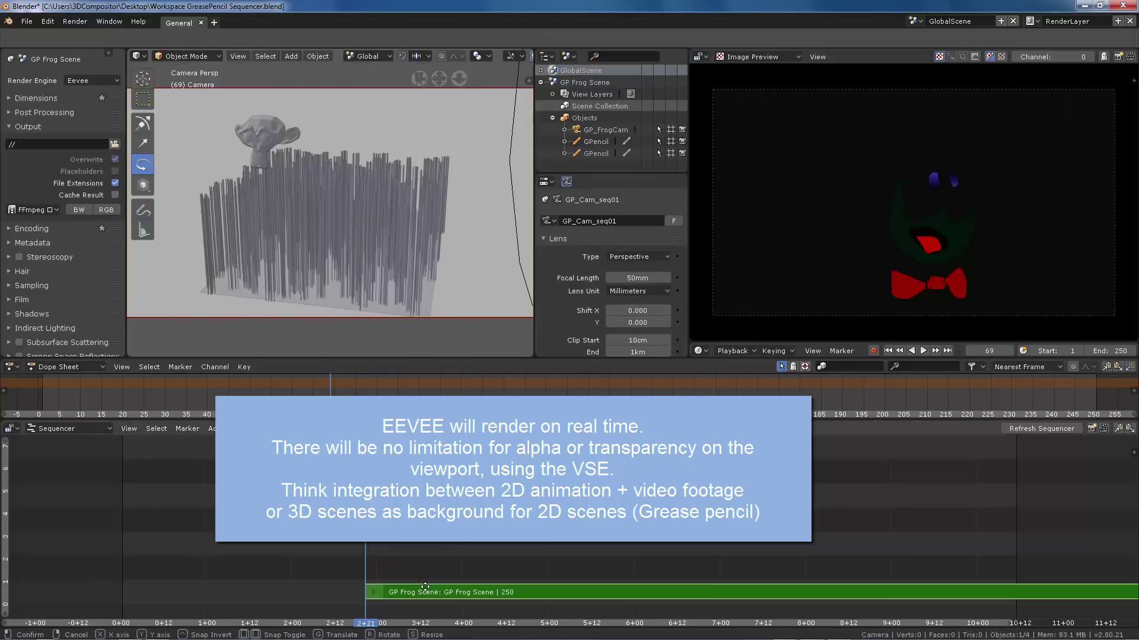
pyautogui.moveTo(428, 590); pyautogui.dragTo(182, 593)
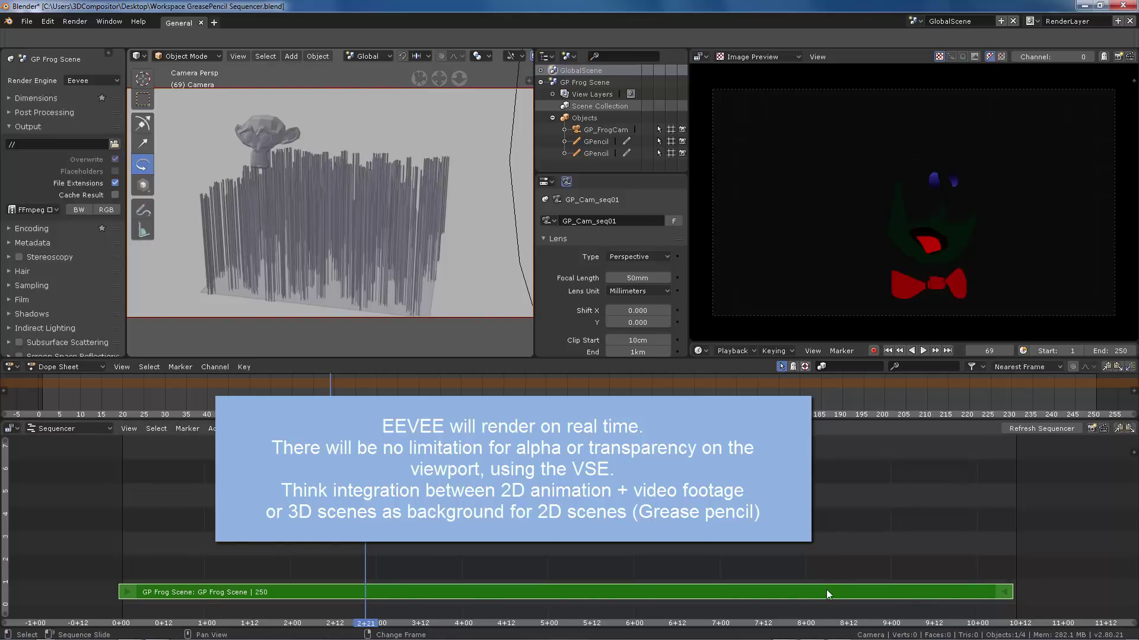
pyautogui.moveTo(832, 590); pyautogui.dragTo(825, 589)
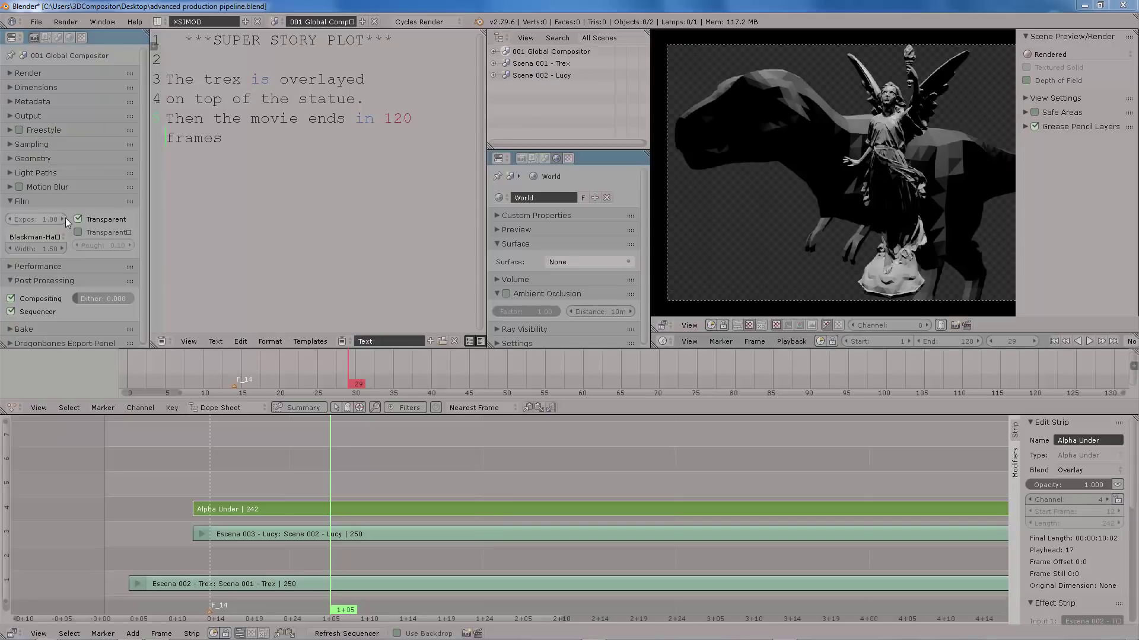
# - Scrub the 001 Global Compositor scene's timeline to frame 45 to review the T-rex and statue overlay
pyautogui.scroll(-9, 606, 368)
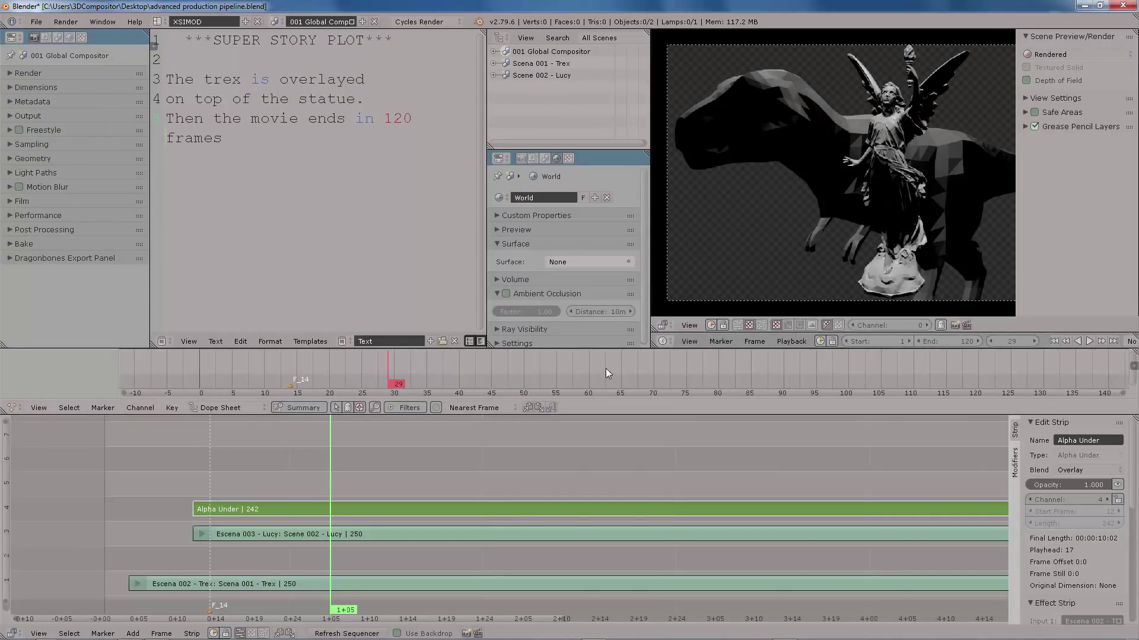
pyautogui.scroll(6, 656, 368)
pyautogui.scroll(1, 656, 368)
pyautogui.moveTo(656, 368); pyautogui.dragTo(691, 373, button='middle')
pyautogui.scroll(1, 762, 374)
pyautogui.moveTo(583, 369); pyautogui.dragTo(545, 369, button='middle')
pyautogui.scroll(1, 410, 383)
pyautogui.moveTo(411, 383); pyautogui.dragTo(507, 383)
# - Change the text editor area into a 3D View and activate the Scena 001 - Trex scene
pyautogui.click(162, 341)
pyautogui.click(205, 275)
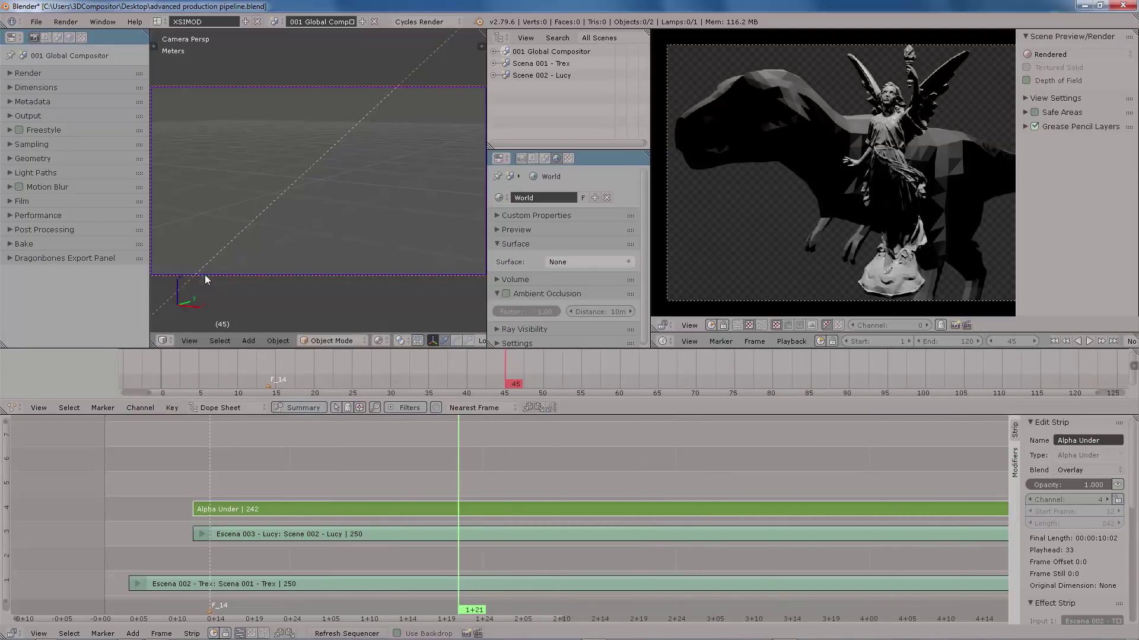
pyautogui.click(507, 62)
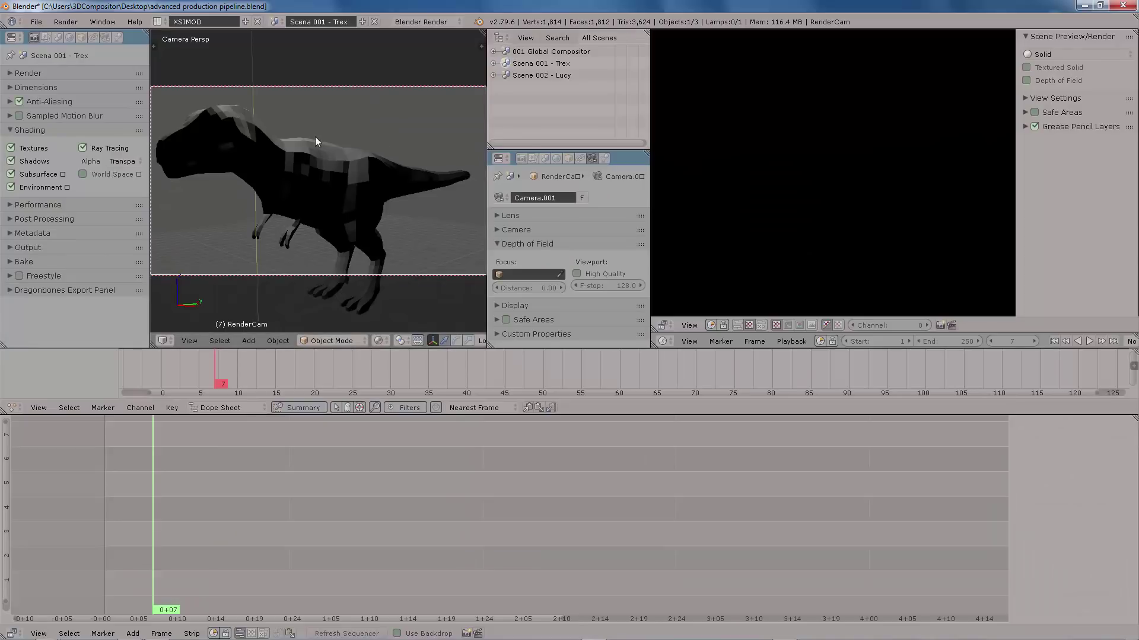
# - Leave the camera view and reposition the lamp above the T-rex
pyautogui.press('KP_0')
pyautogui.scroll(-8, 325, 148)
pyautogui.keyDown('shift'); pyautogui.moveTo(357, 101); pyautogui.dragTo(425, 159, button='middle'); pyautogui.keyUp('shift')
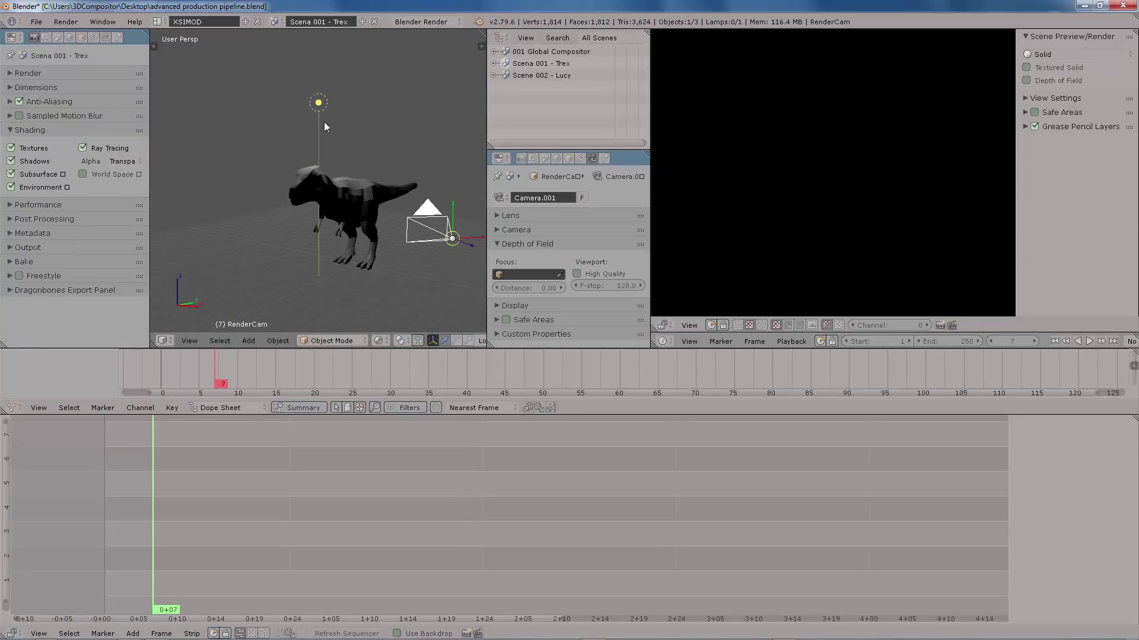
pyautogui.rightClick(307, 102)
pyautogui.moveTo(324, 122); pyautogui.dragTo(282, 196, button='middle')
pyautogui.press('g')
pyautogui.click(417, 61)
# - Select the T-rex and open a node editor in a separate floating window placed clear of the model
pyautogui.rightClick(278, 203)
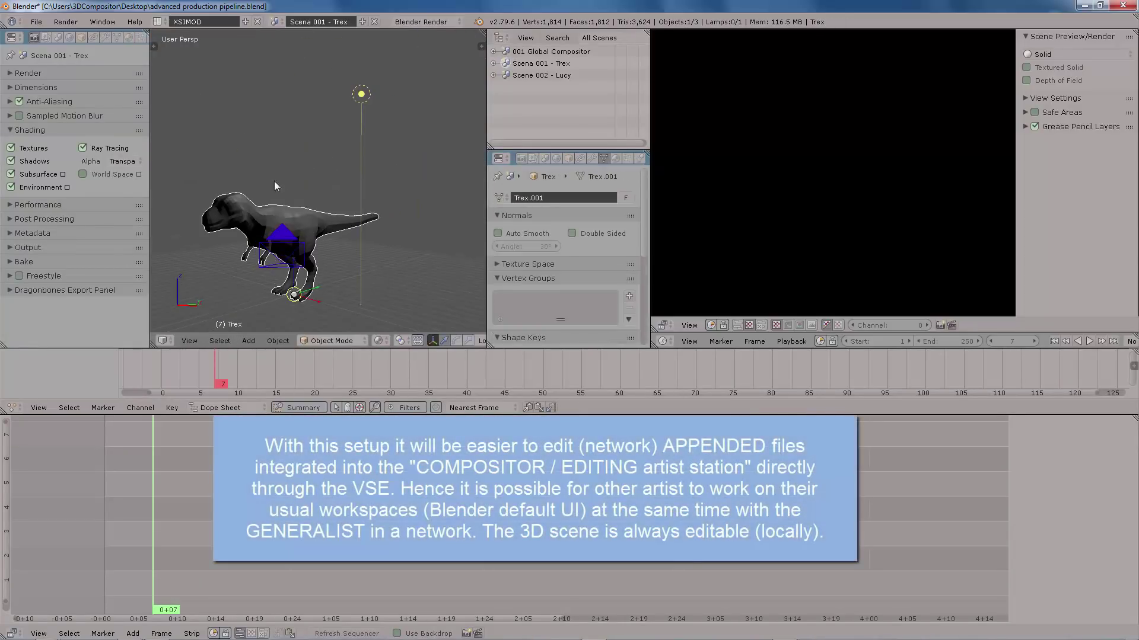
pyautogui.hotkey('ctrl', 'alt', 'u')
pyautogui.hotkey('shift', 'F9')
pyautogui.hotkey('shift', 'F5')
pyautogui.hotkey('shift', 'F3')
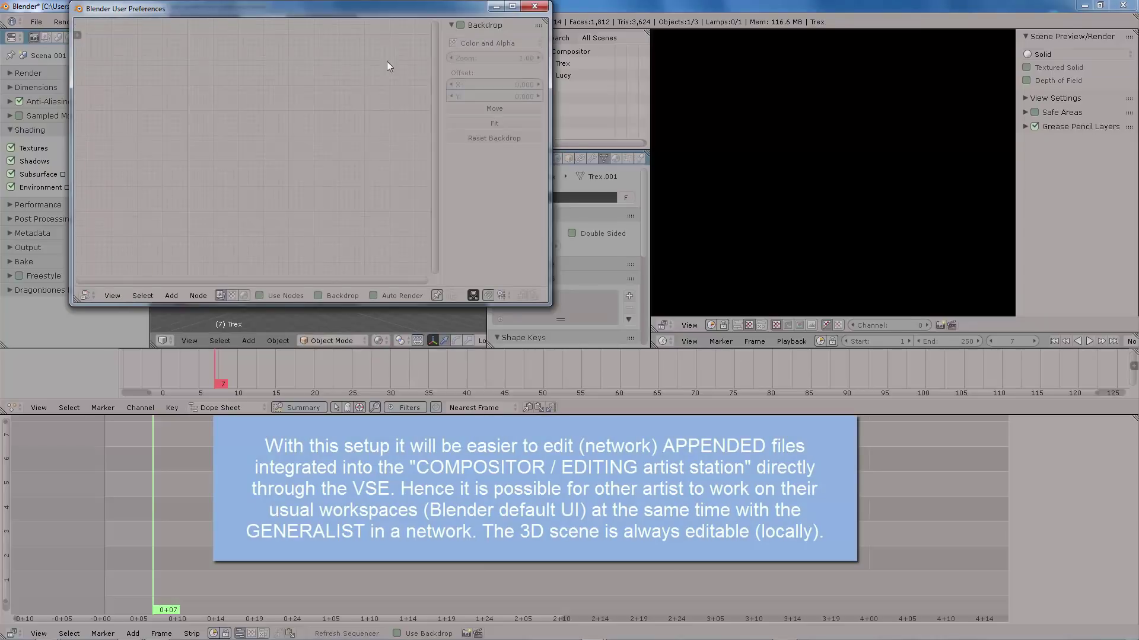
pyautogui.moveTo(406, 8); pyautogui.dragTo(770, 132)
# - Display the shader nodes of the T-rex's TrexMat material and delete them
pyautogui.click(609, 418)
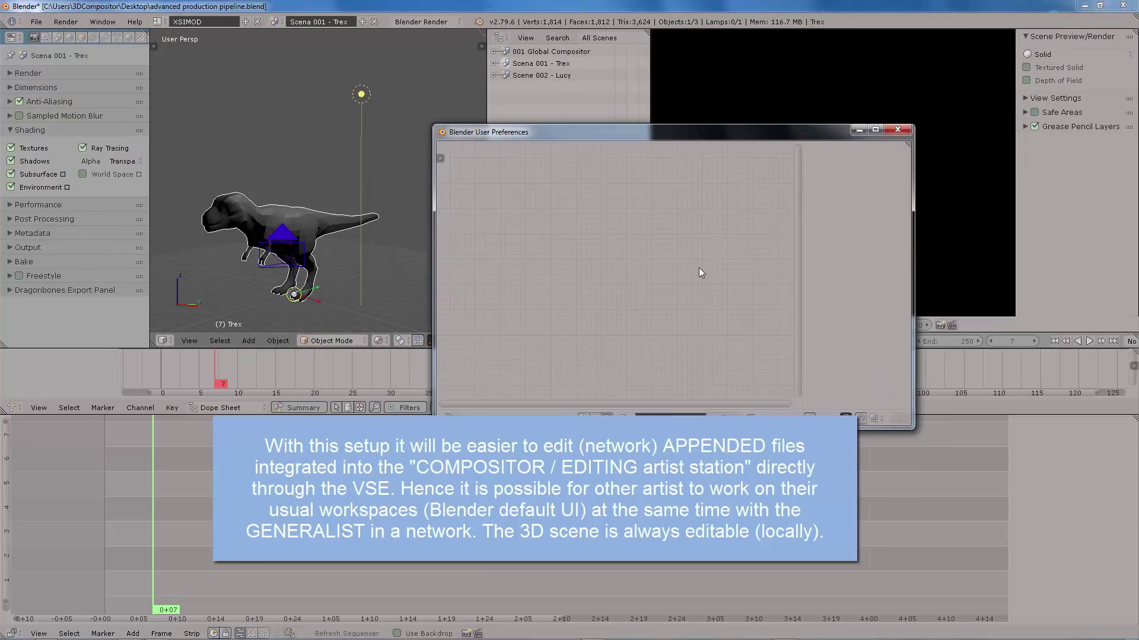
pyautogui.press('n')
pyautogui.click(750, 419)
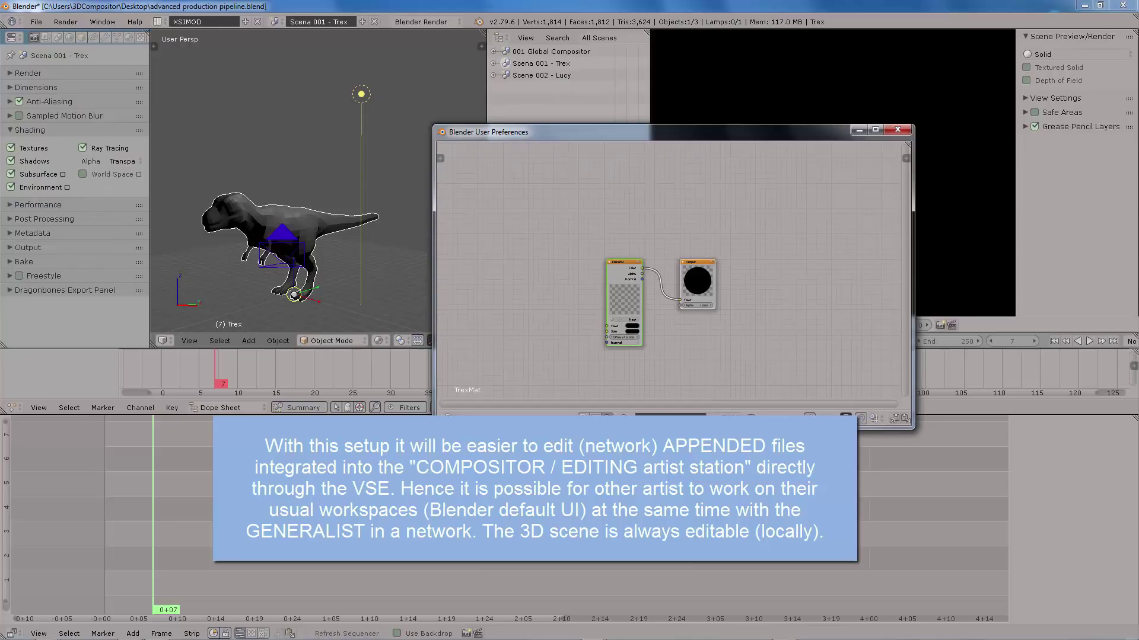
pyautogui.press('x')
# - Set the render engine to Cycles Render for both the Trex and Lucy scenes, and return to the Trex scene
pyautogui.click(551, 66)
pyautogui.click(422, 22)
pyautogui.click(423, 63)
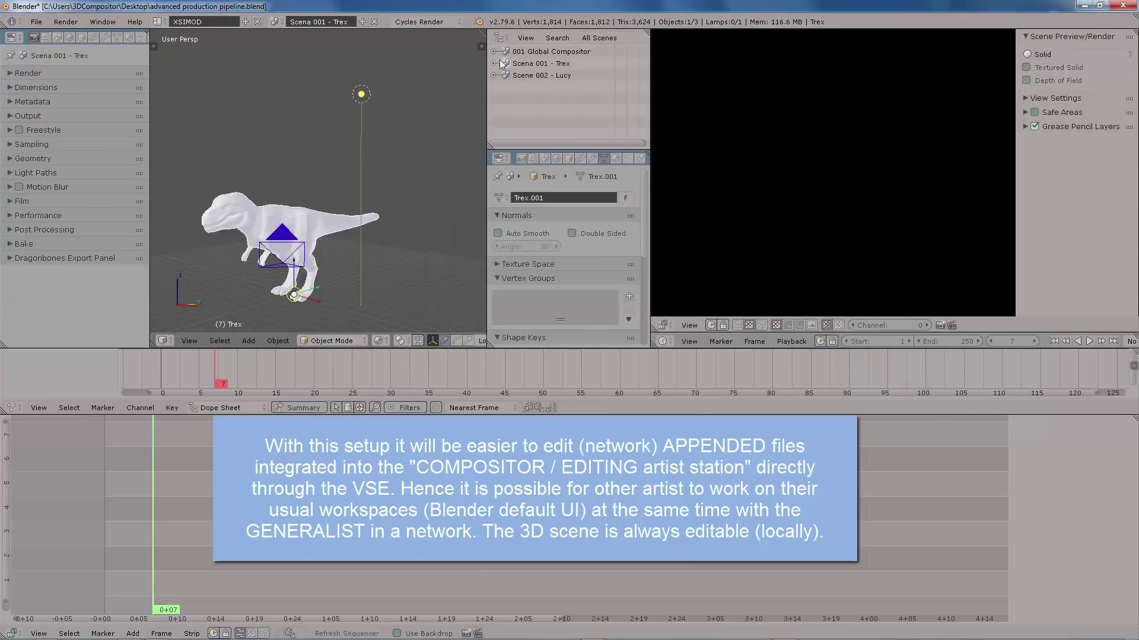
pyautogui.click(505, 75)
pyautogui.click(422, 22)
pyautogui.click(437, 62)
pyautogui.click(504, 62)
# - Scale the T-rex down to about 0.55 of its size and save over the existing file
pyautogui.rightClick(361, 94)
pyautogui.rightClick(314, 218)
pyautogui.press('s')
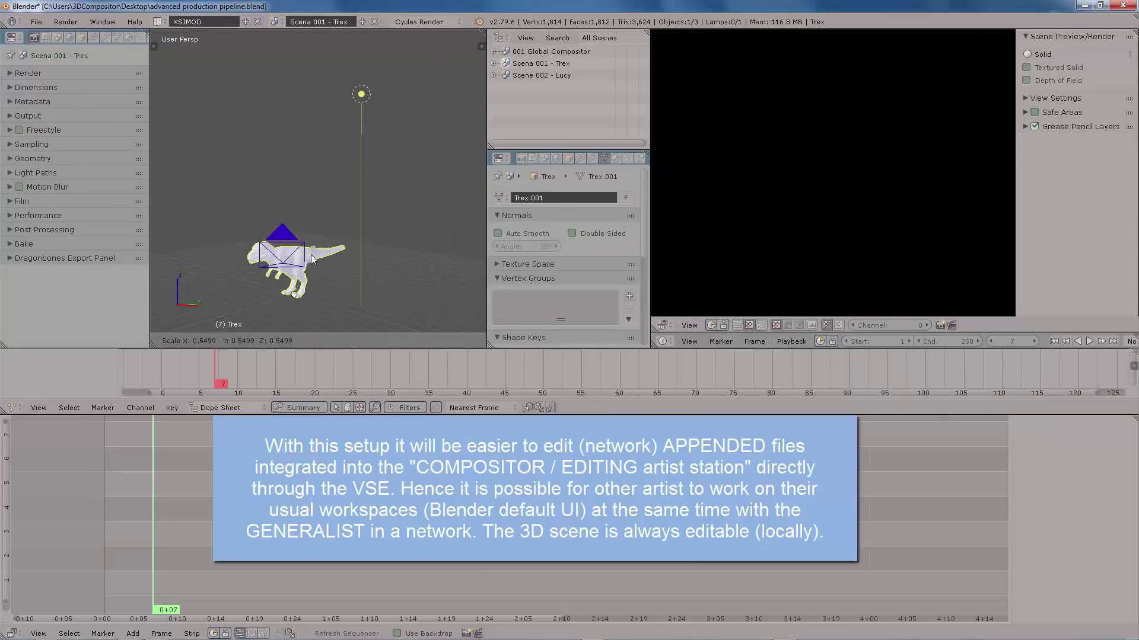
pyautogui.click(314, 260)
pyautogui.press('KP_Decimal')
pyautogui.moveTo(313, 256); pyautogui.dragTo(368, 222, button='middle')
pyautogui.scroll(-2, 377, 220)
pyautogui.hotkey('ctrl', 's')
pyautogui.press('Return')
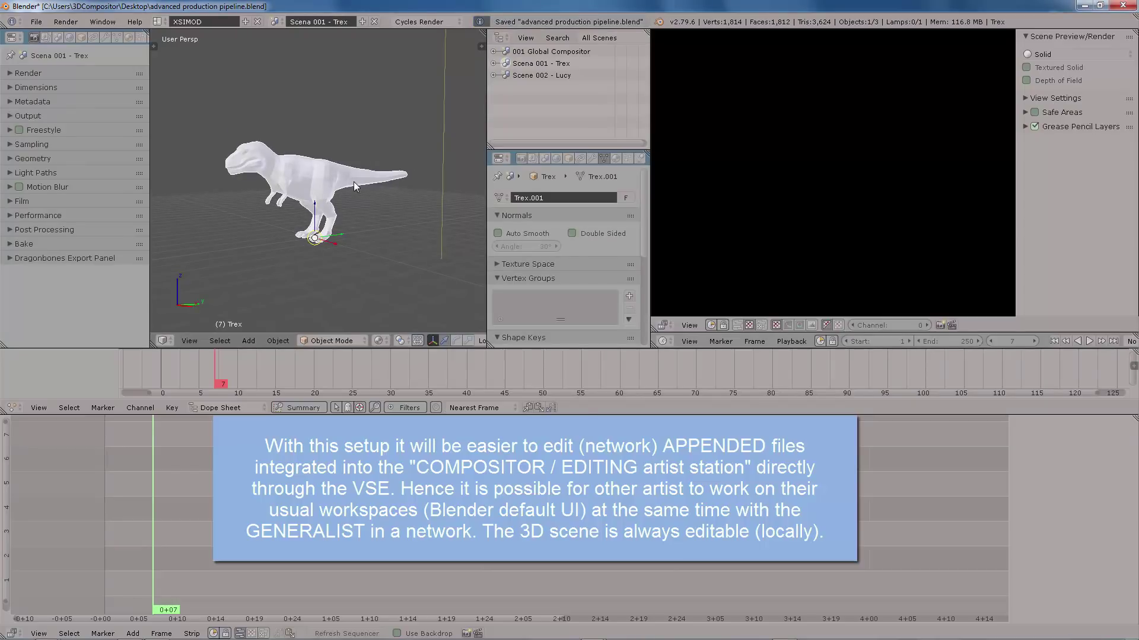
# - Give the T-rex a new green Diffuse BSDF material with a roughness of about 0.4
pyautogui.hotkey('ctrl', 'alt', 'u')
pyautogui.hotkey('shift', 'F3')
pyautogui.click(720, 418)
pyautogui.click(620, 277)
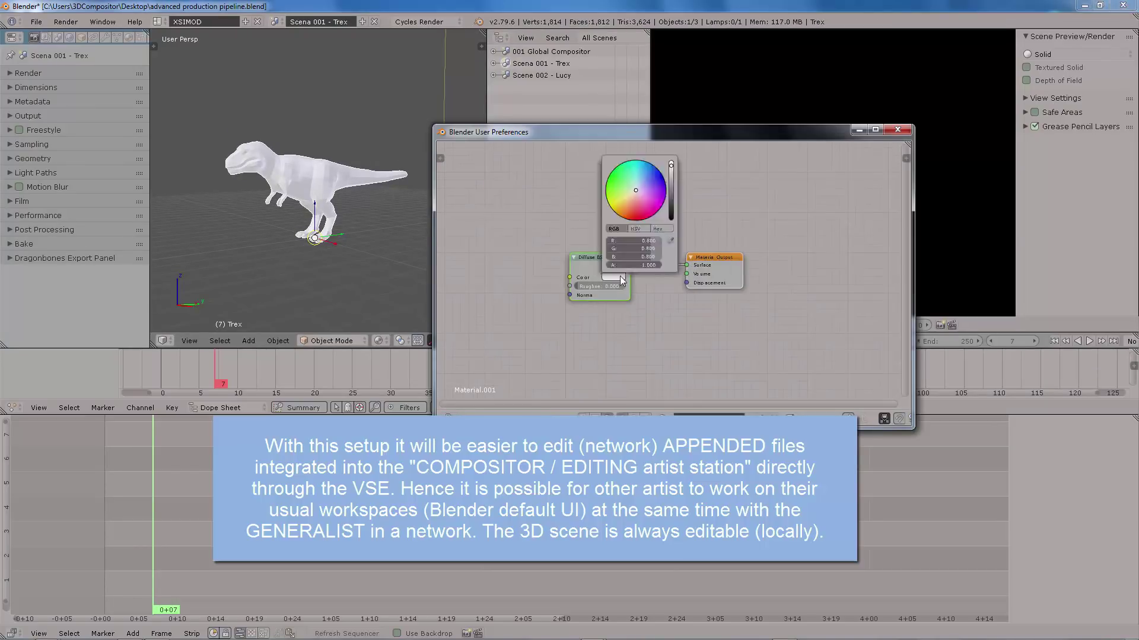
pyautogui.moveTo(633, 189); pyautogui.dragTo(671, 186)
pyautogui.scroll(6, 742, 198)
pyautogui.moveTo(522, 294); pyautogui.dragTo(554, 291)
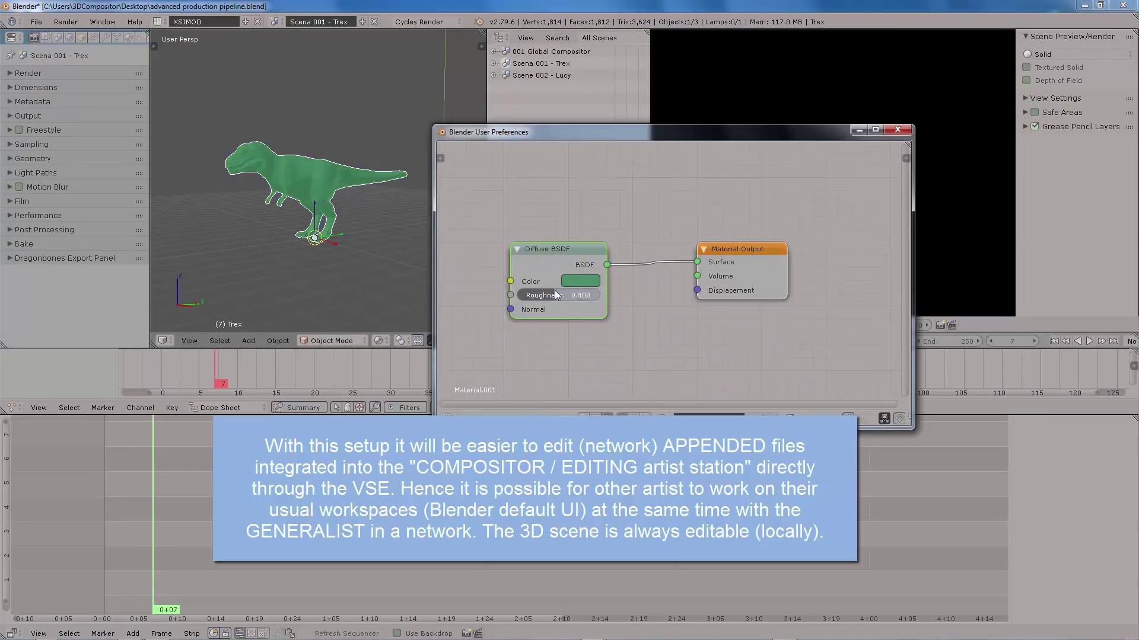
pyautogui.click(421, 212)
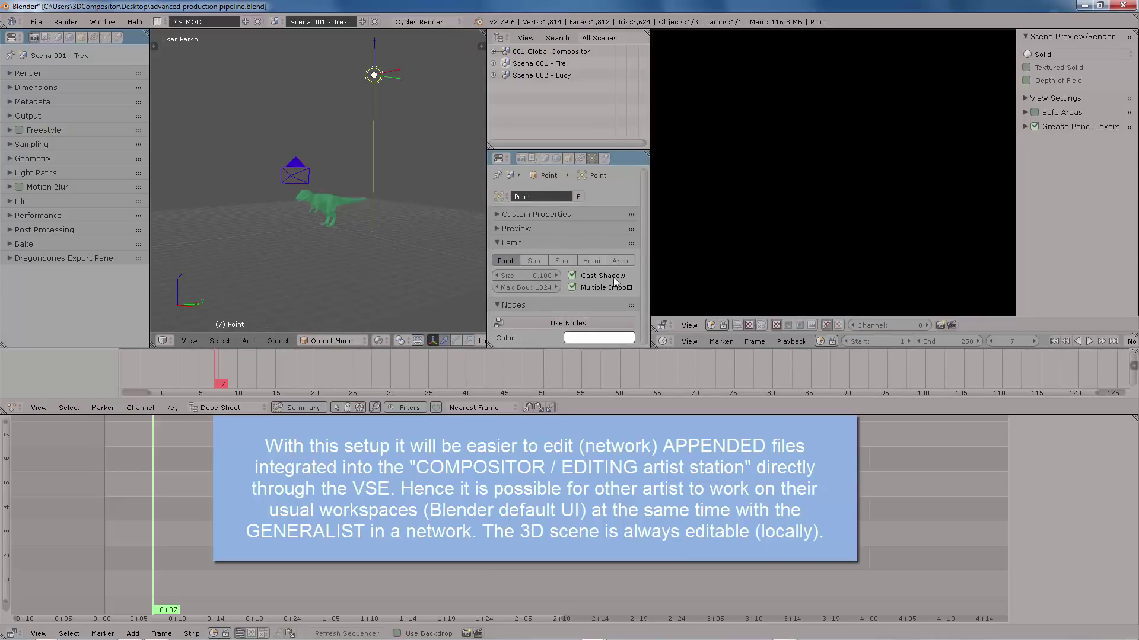
# - Enable nodes for the Point lamp and preview its lighting in the rendered view
pyautogui.click(587, 323)
pyautogui.scroll(-1, 581, 339)
pyautogui.hotkey('shift', 'z')
pyautogui.hotkey('shift', 'z')
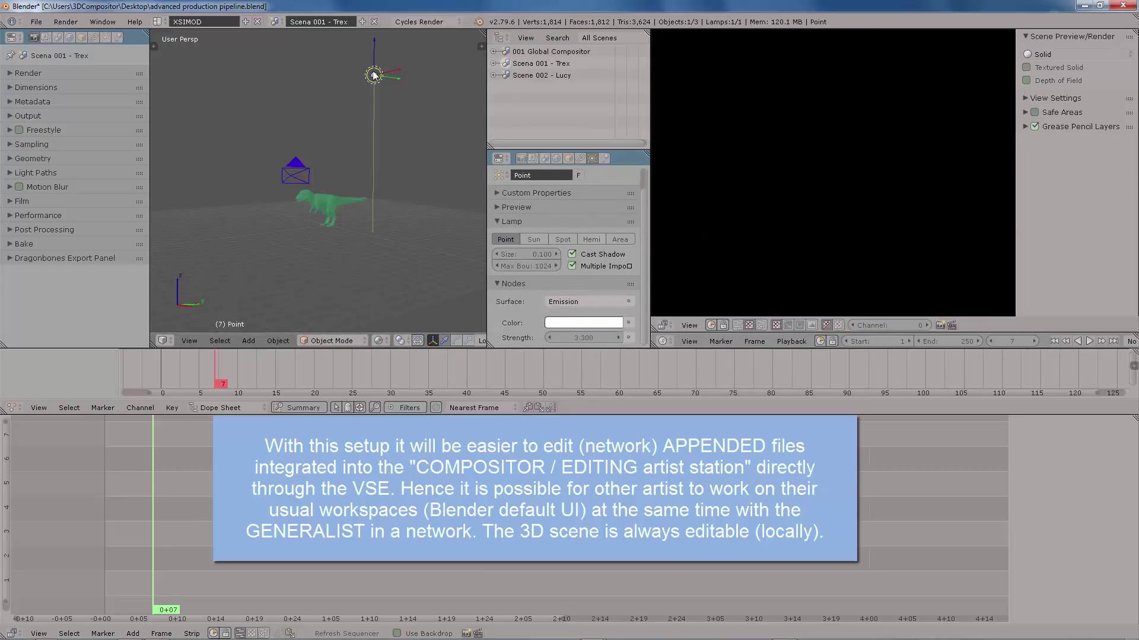
# - Raise the Point lamp's emission strength to 11.4 and check the rendered preview
pyautogui.scroll(5, 374, 76)
pyautogui.moveTo(571, 338); pyautogui.dragTo(617, 338)
pyautogui.hotkey('shift', 'z')
pyautogui.hotkey('shift', 'z')
# - Expand the Trex scene's object list and move the Point lamp closer to the T-rex
pyautogui.click(493, 63)
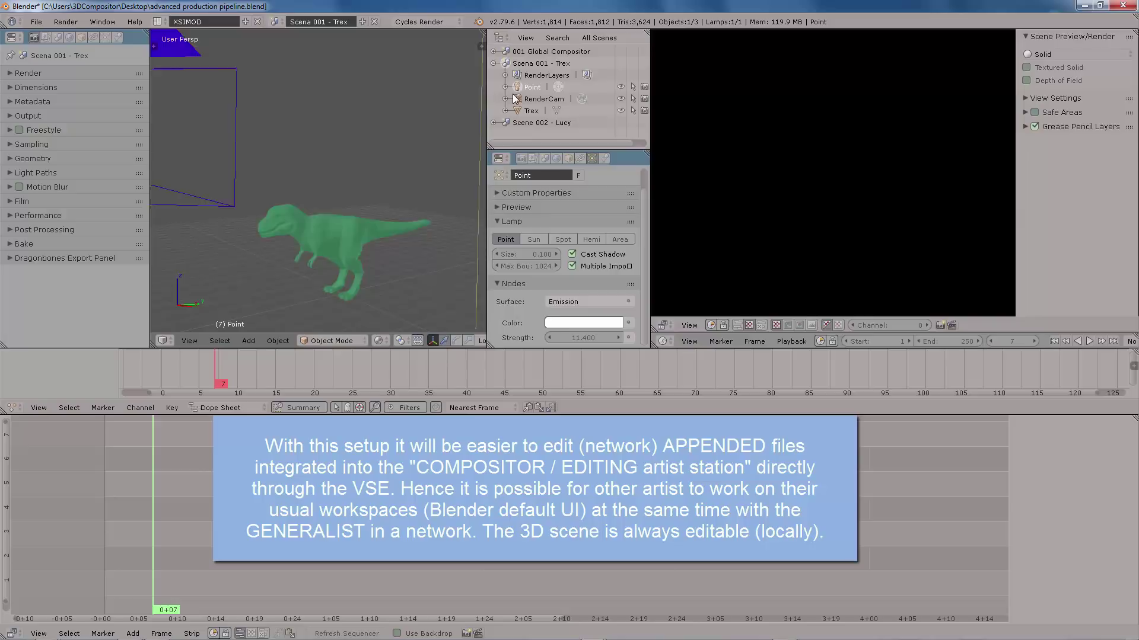
pyautogui.scroll(-5, 346, 168)
pyautogui.press('g')
pyautogui.click(332, 202)
pyautogui.scroll(3, 341, 189)
pyautogui.moveTo(347, 181); pyautogui.dragTo(385, 185, button='middle')
# - Raise the Point lamp's emission strength to 715.5 and check the rendered preview
pyautogui.moveTo(583, 338); pyautogui.dragTo(594, 338)
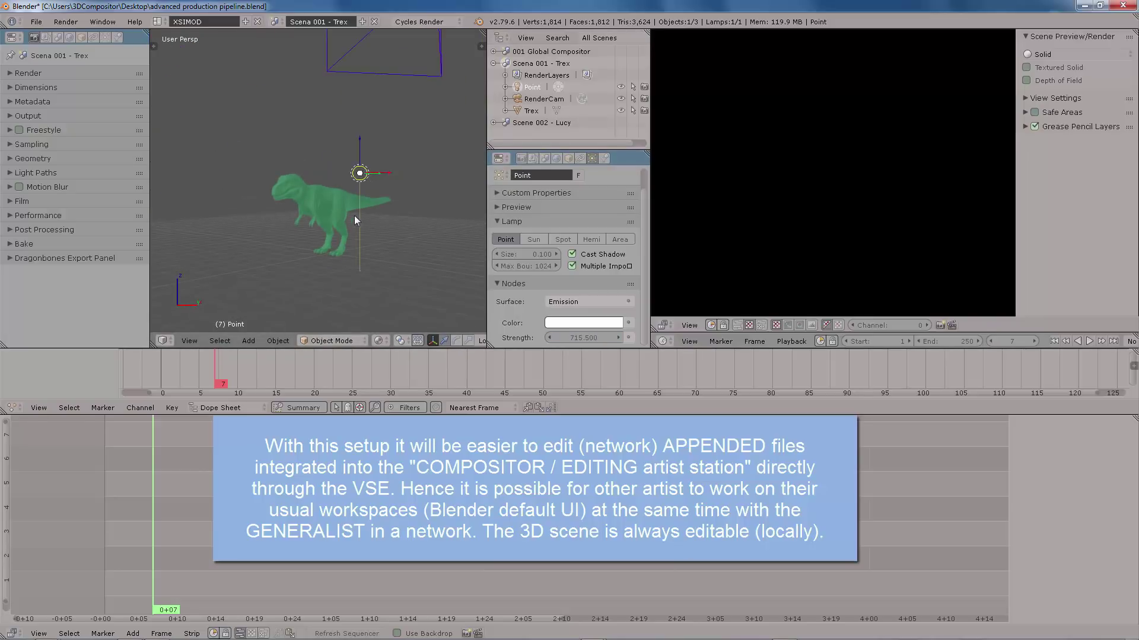
pyautogui.hotkey('shift', 'z')
pyautogui.hotkey('shift', 'z')
pyautogui.scroll(3, 350, 184)
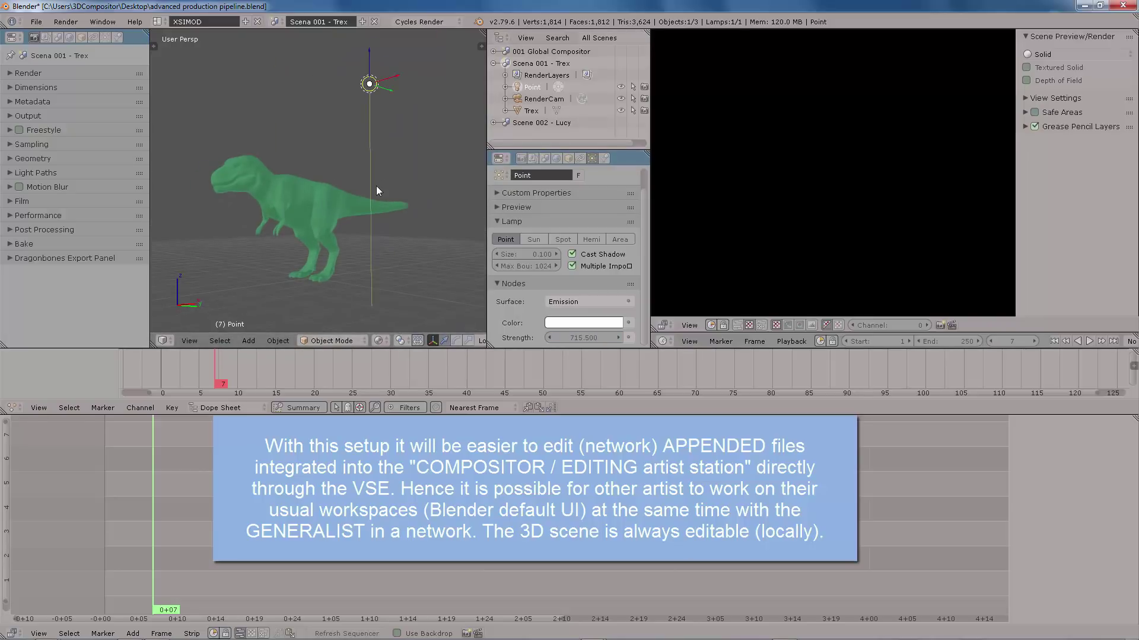
# - Set the Point lamp's emission strength to 215 and check the rendered preview
pyautogui.click(589, 338)
pyautogui.write('215')
pyautogui.press('Return')
pyautogui.hotkey('shift', 'z')
pyautogui.hotkey('shift', 'z')
# - Apply Shade Smooth to the T-rex and add a level 2 subdivision surface to it
pyautogui.rightClick(377, 198)
pyautogui.hotkey('shift', 'z')
pyautogui.hotkey('shift', 'z')
pyautogui.press('space')
pyautogui.write('smooth')
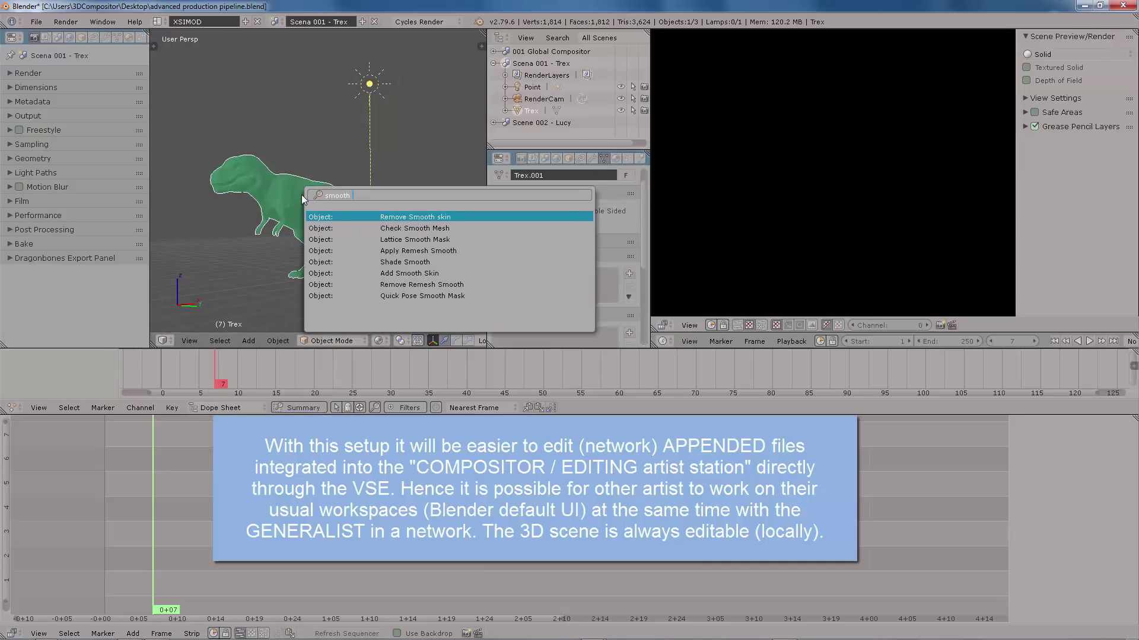
pyautogui.press('Down')
pyautogui.press('Down')
pyautogui.press('Down')
pyautogui.press('Down')
pyautogui.press('Return')
pyautogui.hotkey('ctrl', '2')
pyautogui.press('a')
# - Add a plane under the T-rex and scale it up into a large ground surface
pyautogui.scroll(-3, 344, 143)
pyautogui.moveTo(343, 142); pyautogui.dragTo(361, 164, button='middle')
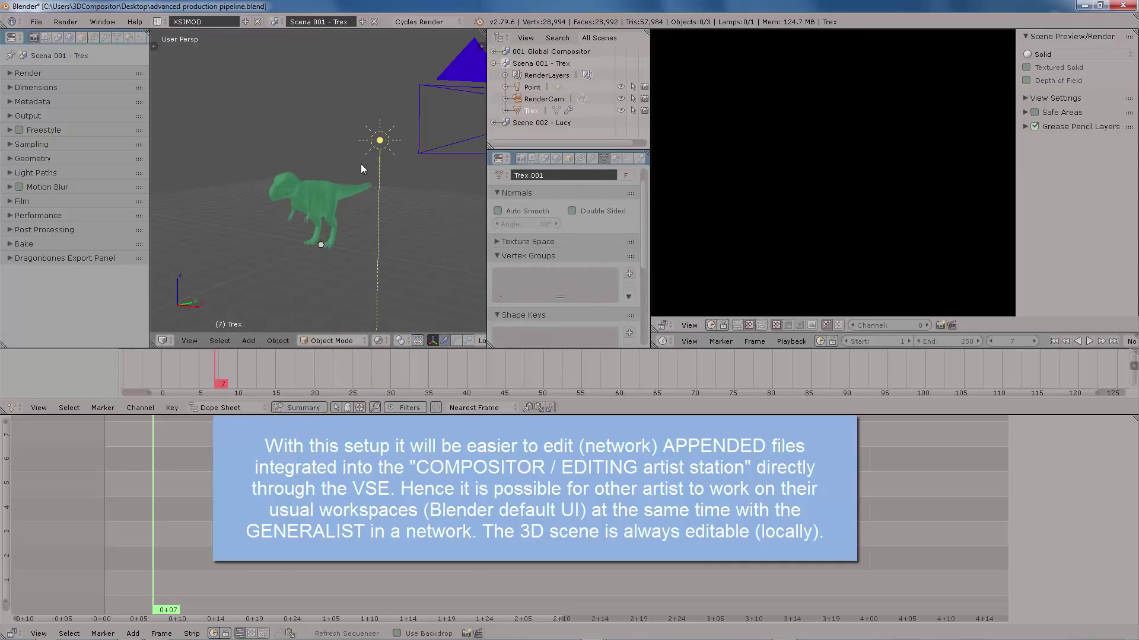
pyautogui.hotkey('shift', 'a')
pyautogui.click(320, 158)
pyautogui.press('s')
pyautogui.click(379, 167)
# - Give the plane a new Diffuse BSDF material with a light cream color and close the node editor window
pyautogui.hotkey('ctrl', 'alt', 'u')
pyautogui.hotkey('shift', 'F3')
pyautogui.click(718, 417)
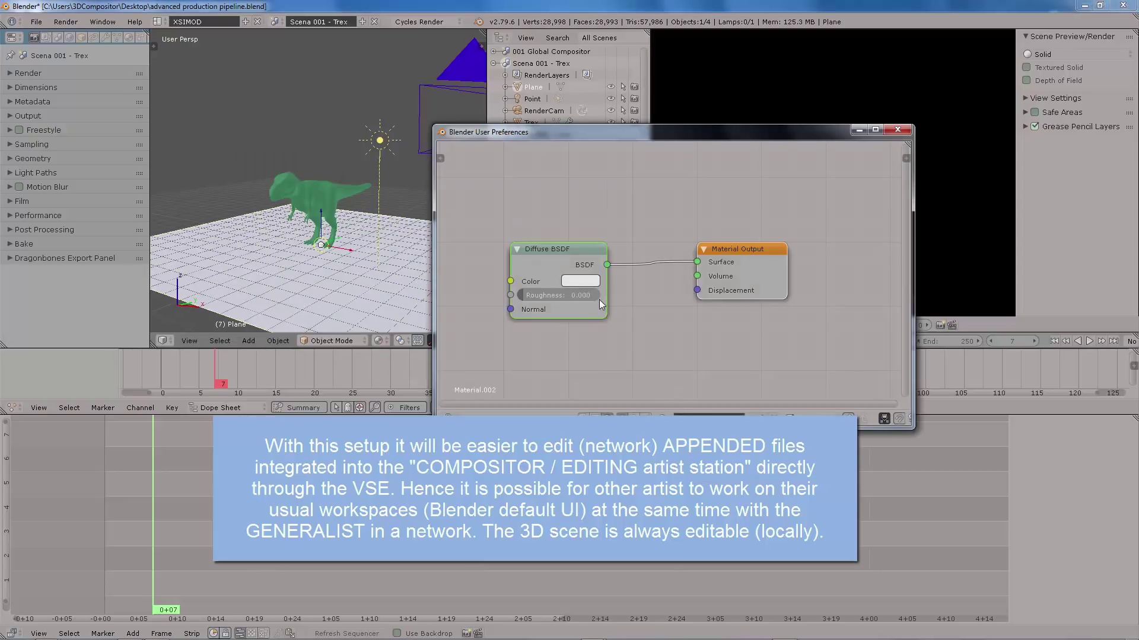
pyautogui.click(581, 282)
pyautogui.click(628, 333)
pyautogui.click(898, 129)
# - Rename the plane object as Floor
pyautogui.scroll(-1, 540, 109)
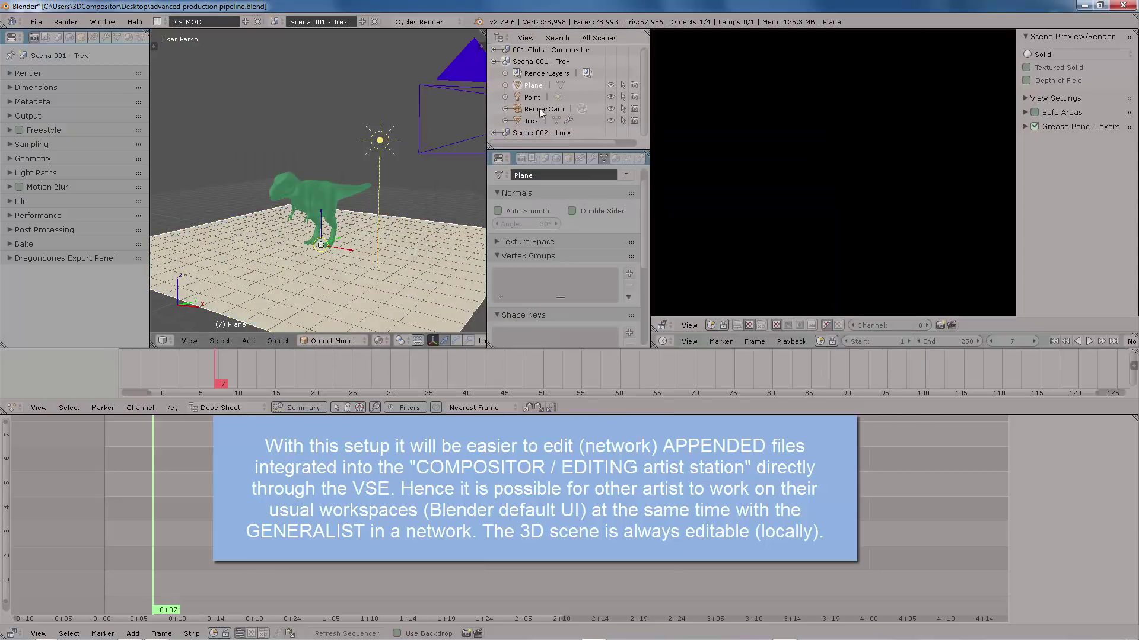
pyautogui.doubleClick(538, 85)
pyautogui.write('Floor')
pyautogui.press('Return')
# - Frame the T-rex and floor through the render camera and save the file
pyautogui.scroll(5, 360, 179)
pyautogui.moveTo(391, 172); pyautogui.dragTo(360, 179, button='middle')
pyautogui.press('KP_0')
pyautogui.moveTo(396, 129); pyautogui.dragTo(368, 152, button='middle')
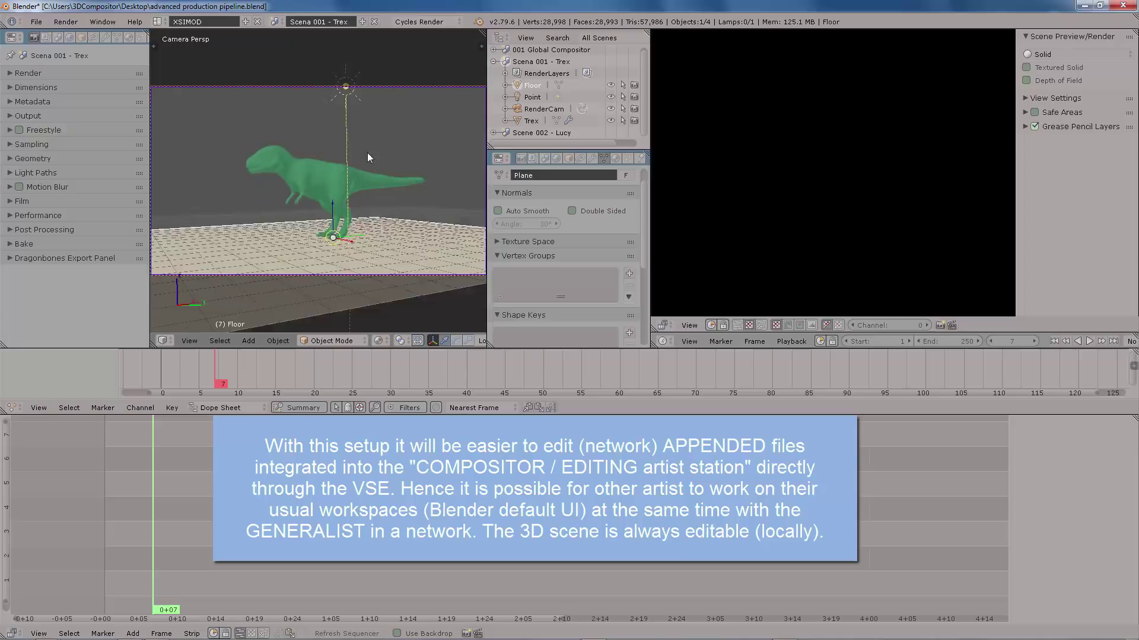
pyautogui.hotkey('ctrl', 's')
# - Change the Point lamp to a Sun with an emission strength of 2, checking it in the rendered view
pyautogui.hotkey('shift', 'z')
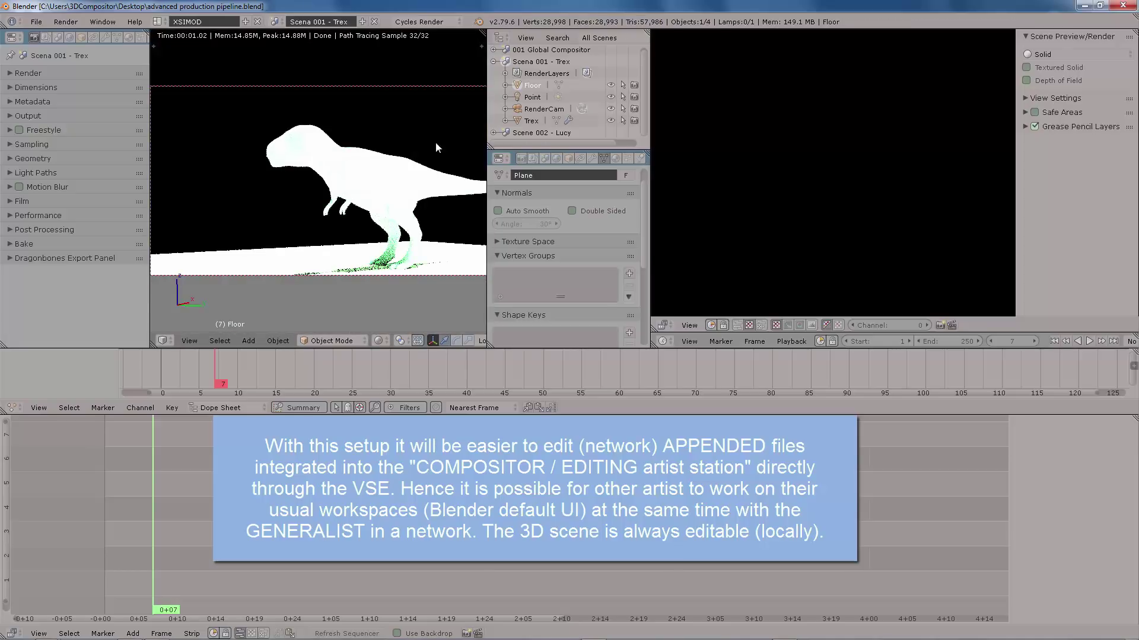
pyautogui.scroll(1, 539, 109)
pyautogui.click(532, 100)
pyautogui.click(591, 337)
pyautogui.write('2')
pyautogui.press('Return')
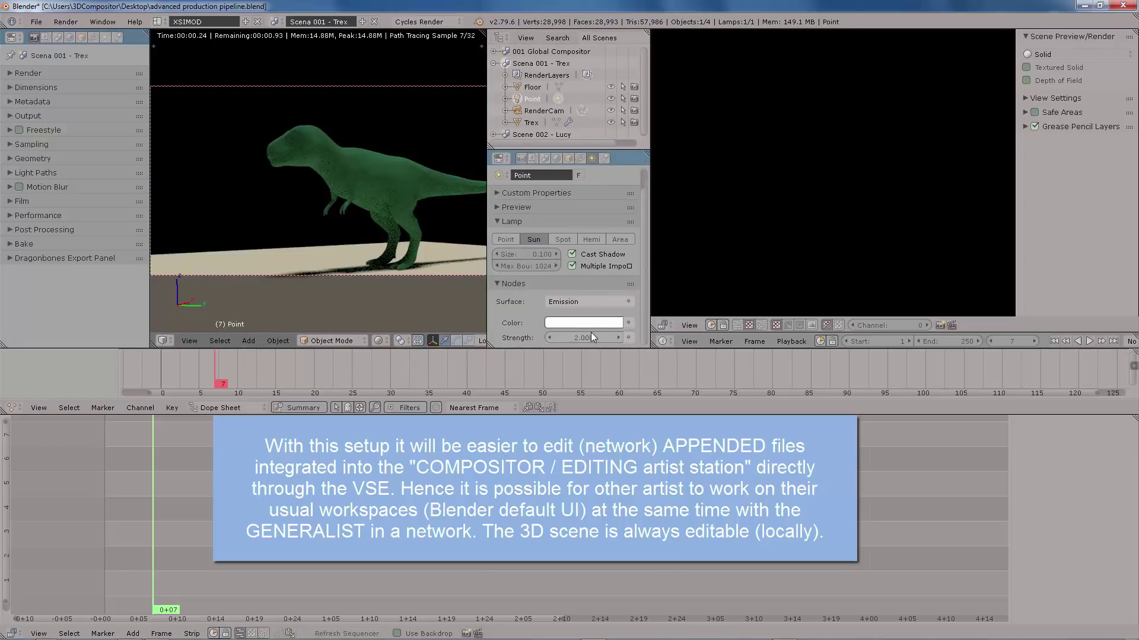
pyautogui.hotkey('shift', 'z')
# - Collapse the Trex scene's object list and switch to the Scene 002 - Lucy scene
pyautogui.click(493, 64)
pyautogui.click(520, 77)
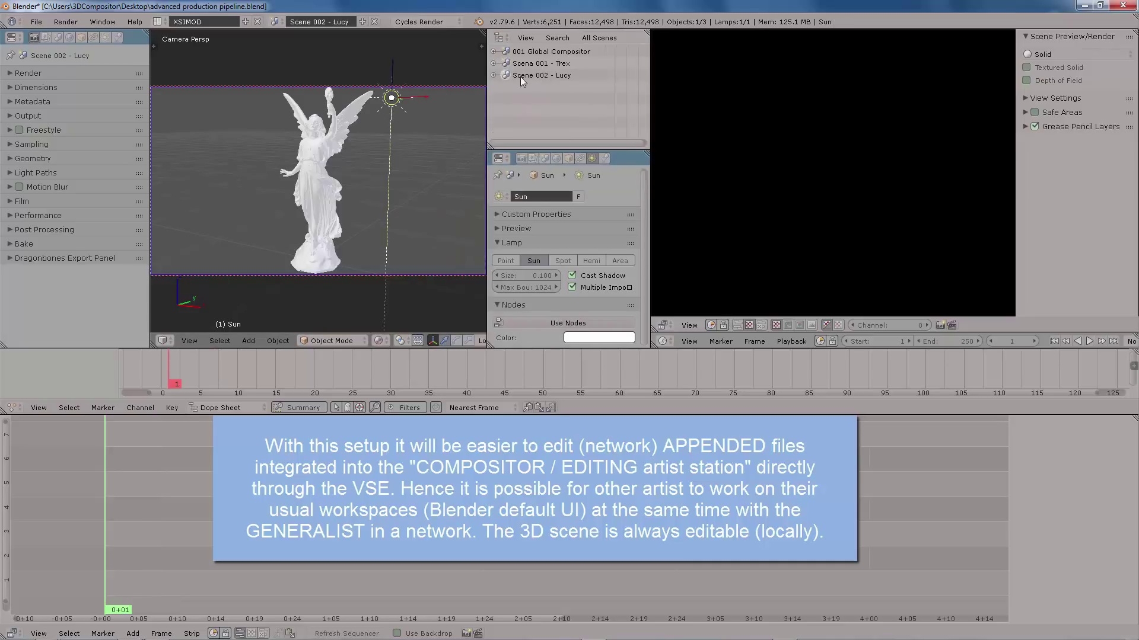
# - Reframe the Lucy statue in a side view through the camera, select it and save the file
pyautogui.moveTo(415, 177); pyautogui.dragTo(364, 217, button='middle')
pyautogui.rightClick(355, 199)
pyautogui.hotkey('ctrl', 's')
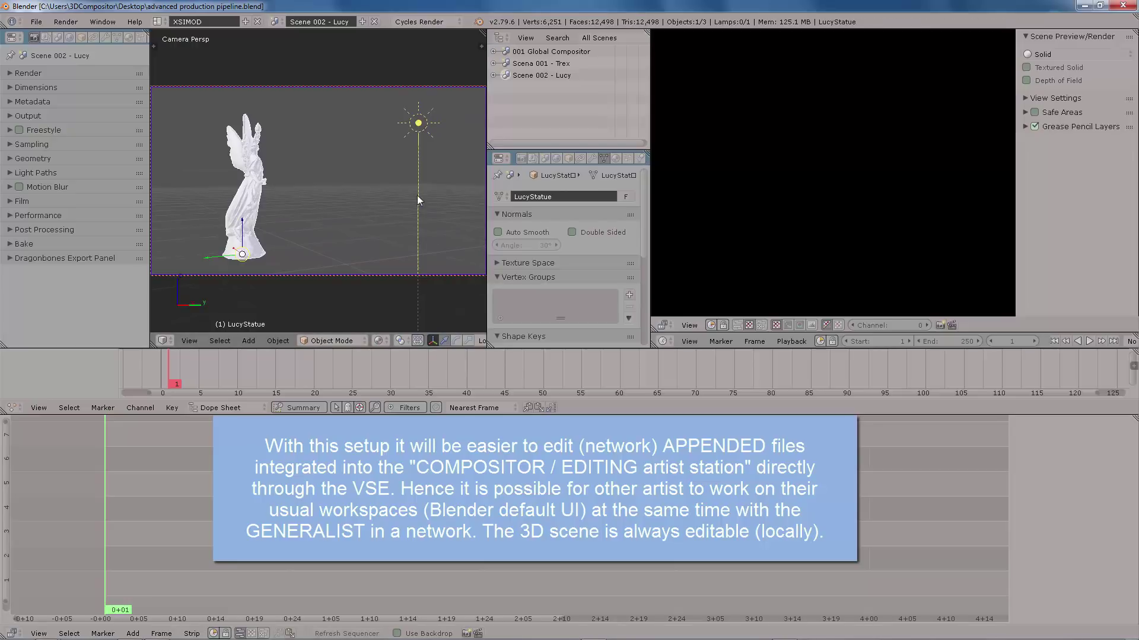
# - Give the Lucy statue a light blue Diffuse BSDF material using a separate node editor window, closing the window when done
pyautogui.hotkey('ctrl', 'alt', 'u')
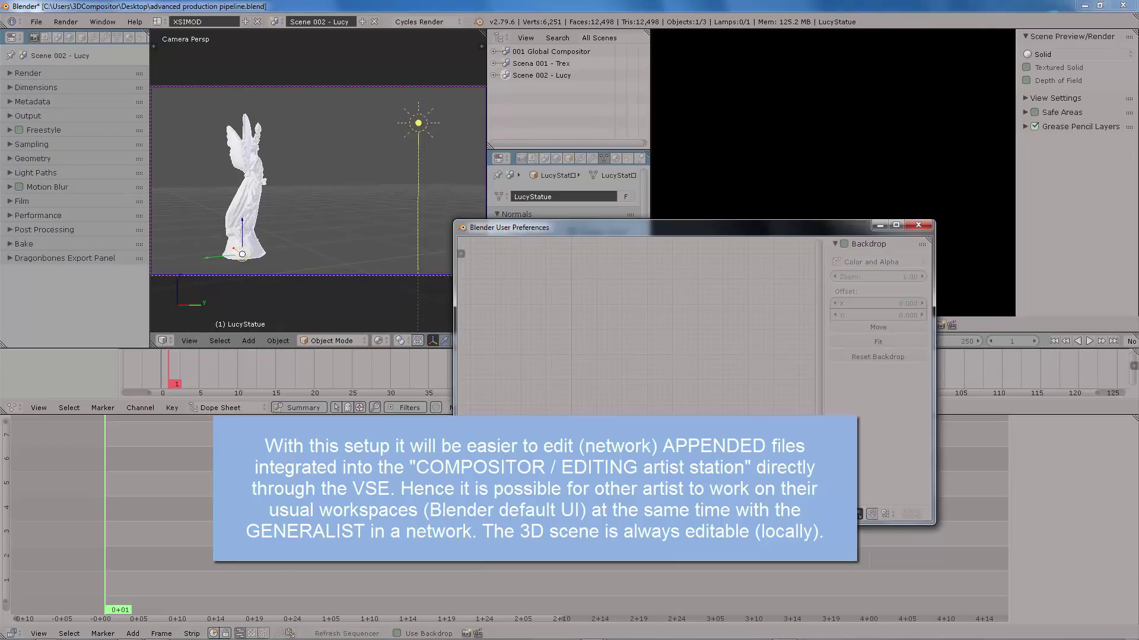
pyautogui.click(602, 514)
pyautogui.click(705, 514)
pyautogui.scroll(3, 622, 367)
pyautogui.click(577, 373)
pyautogui.moveTo(599, 279); pyautogui.dragTo(608, 264)
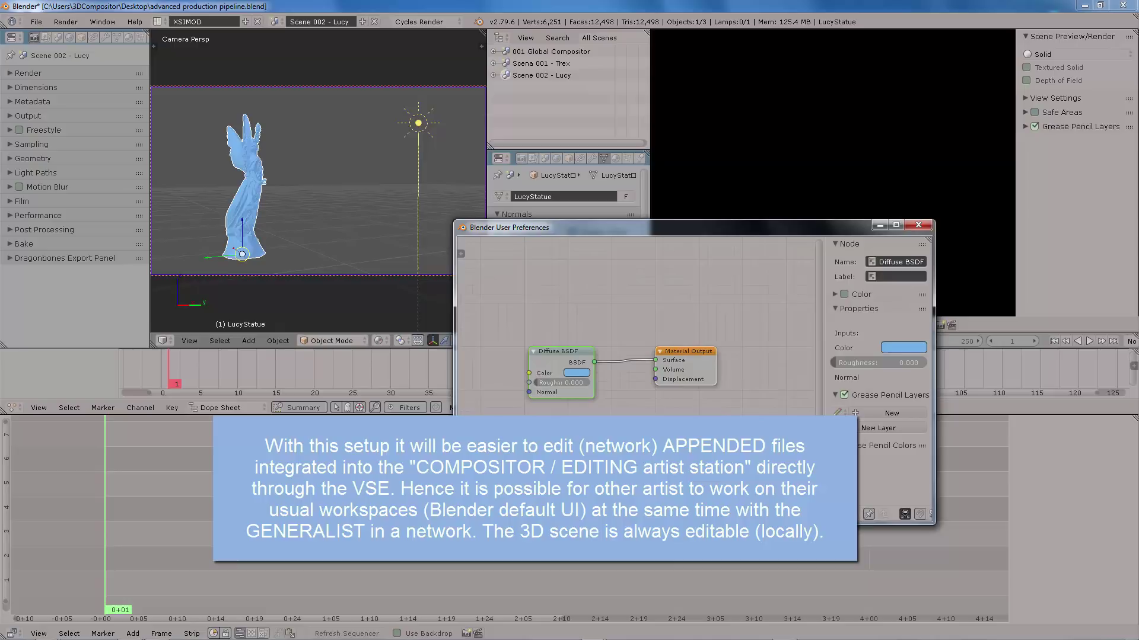
pyautogui.click(918, 225)
# - Switch to the Scena 001 - Trex scene, select the T-rex and rename its material as TrexMat.001
pyautogui.click(541, 63)
pyautogui.rightClick(393, 173)
pyautogui.click(616, 158)
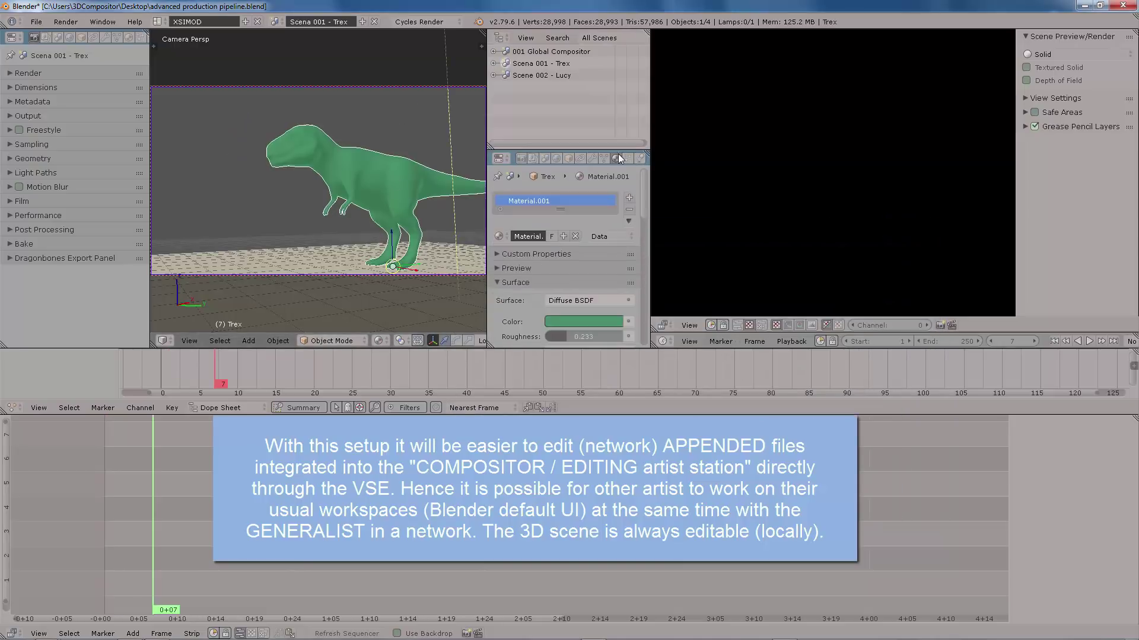
pyautogui.write('TrexMat.001')
pyautogui.press('Return')
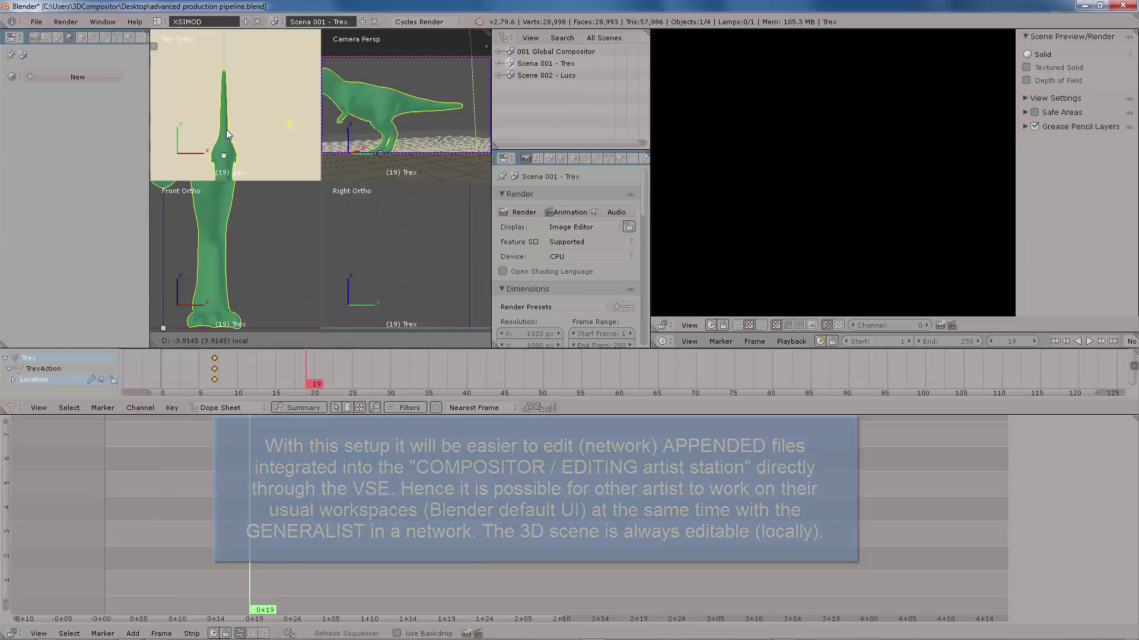
# - Move the T-rex lengthwise in the top view and keyframe its location at frame 19
pyautogui.moveTo(227, 134); pyautogui.dragTo(226, 156)
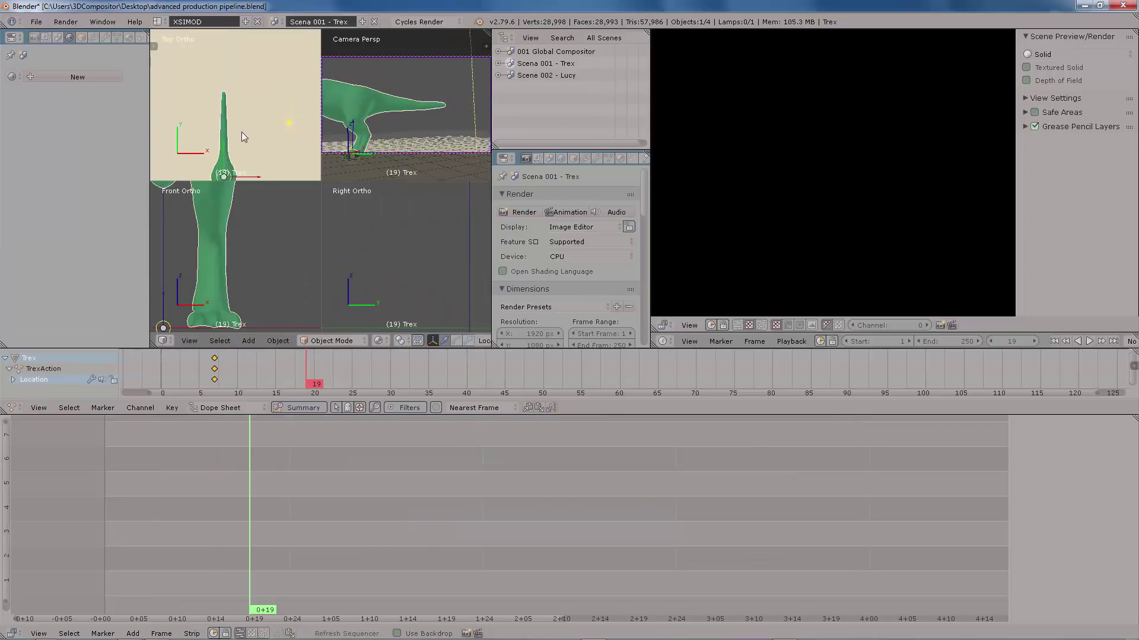
pyautogui.press('i')
pyautogui.click(244, 139)
# - Shift the T-rex's frame 19 location keyframe about 16 frames later and leave the quad view
pyautogui.press('a')
pyautogui.press('g')
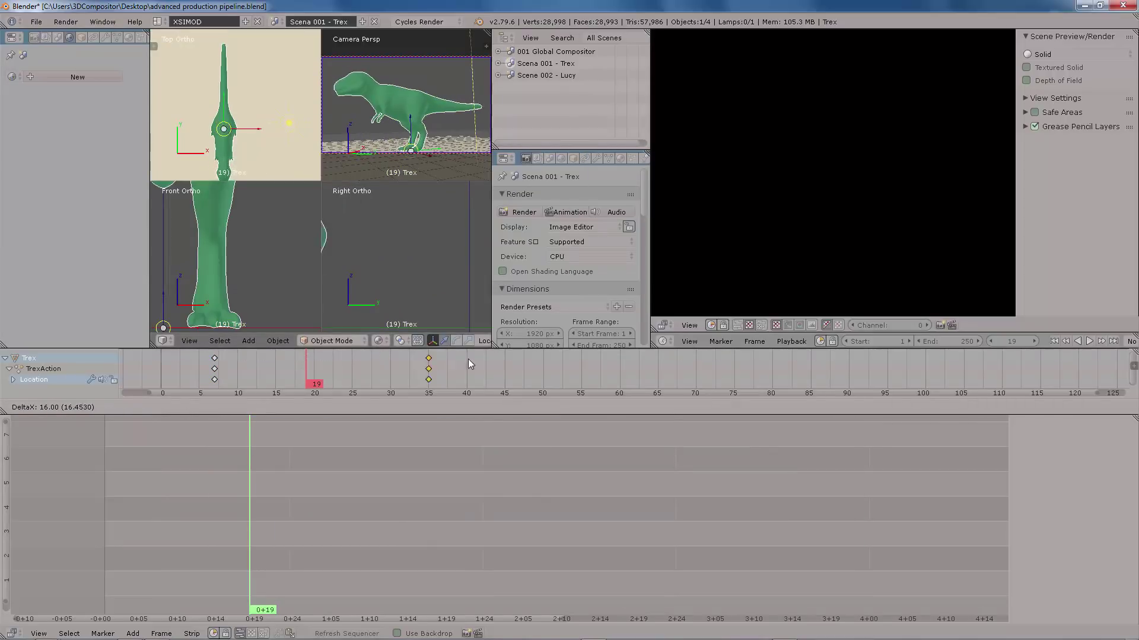
pyautogui.click(472, 359)
pyautogui.press('a')
pyautogui.hotkey('ctrl', 'alt', 'q')
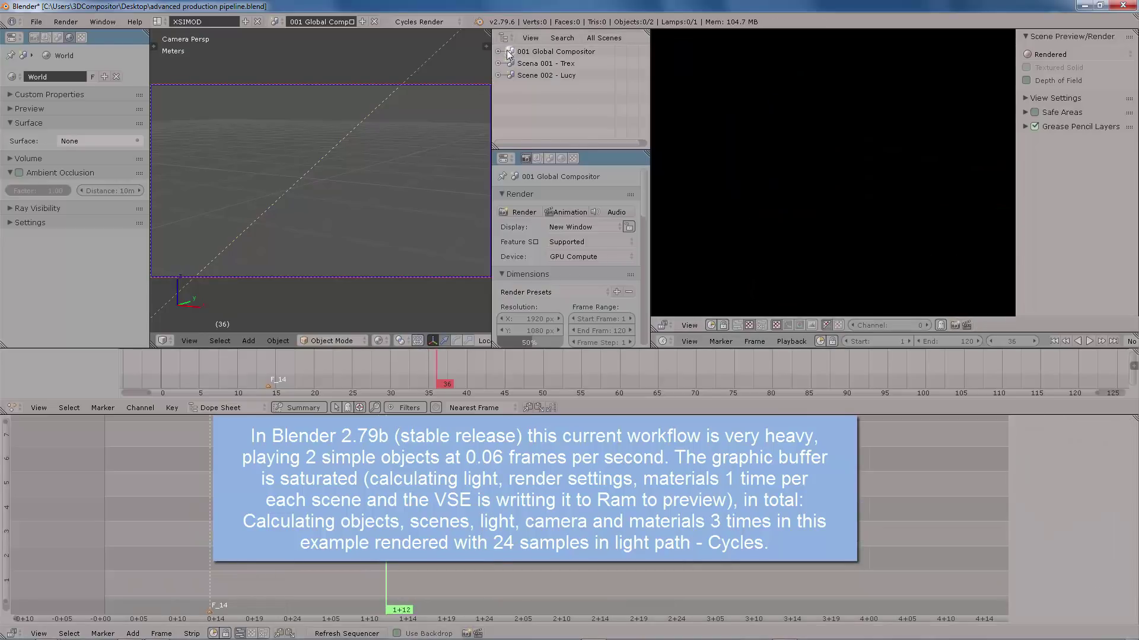
# - Add Scene 002 - Lucy as a scene strip in sequencer channel 1 and move it to start at frame 29
pyautogui.hotkey('shift', 'a')
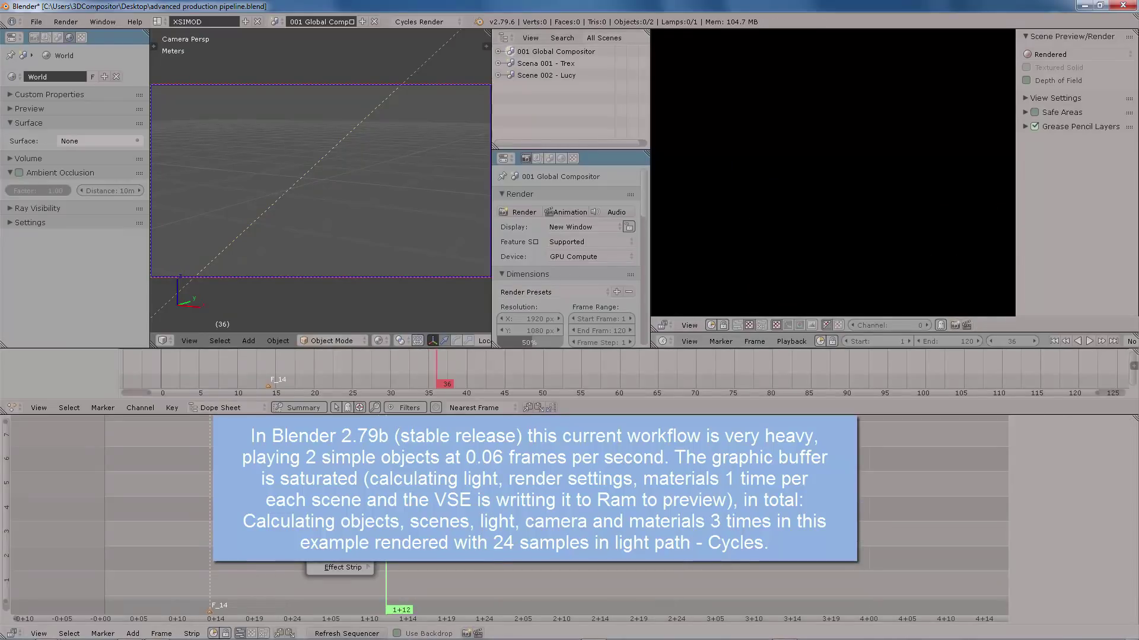
pyautogui.click(409, 509)
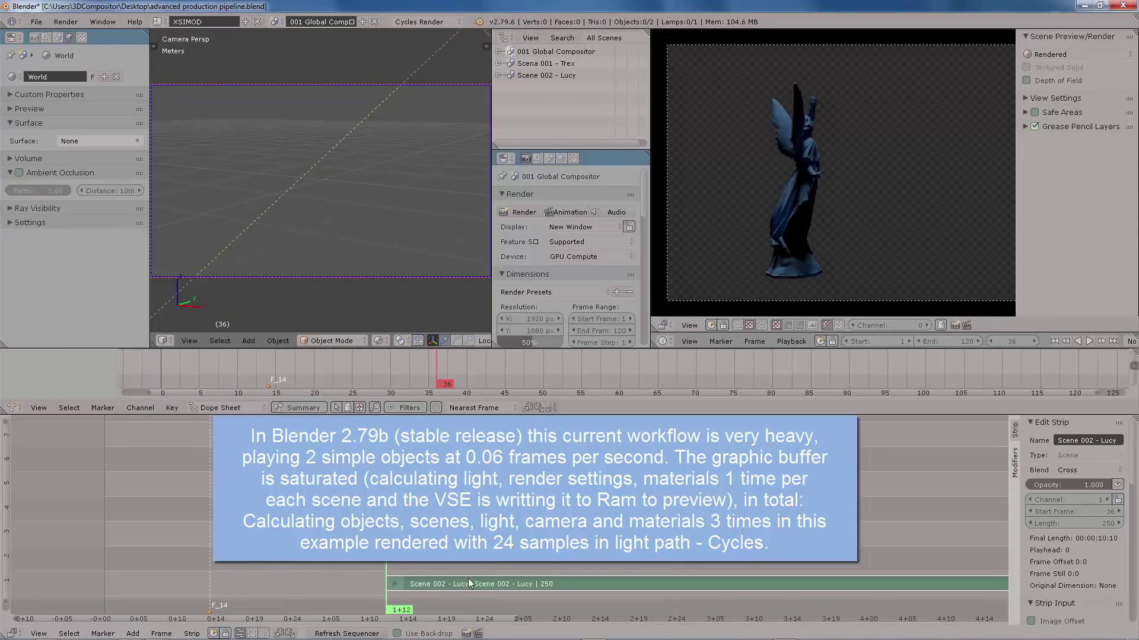
pyautogui.click(213, 582)
pyautogui.press('g')
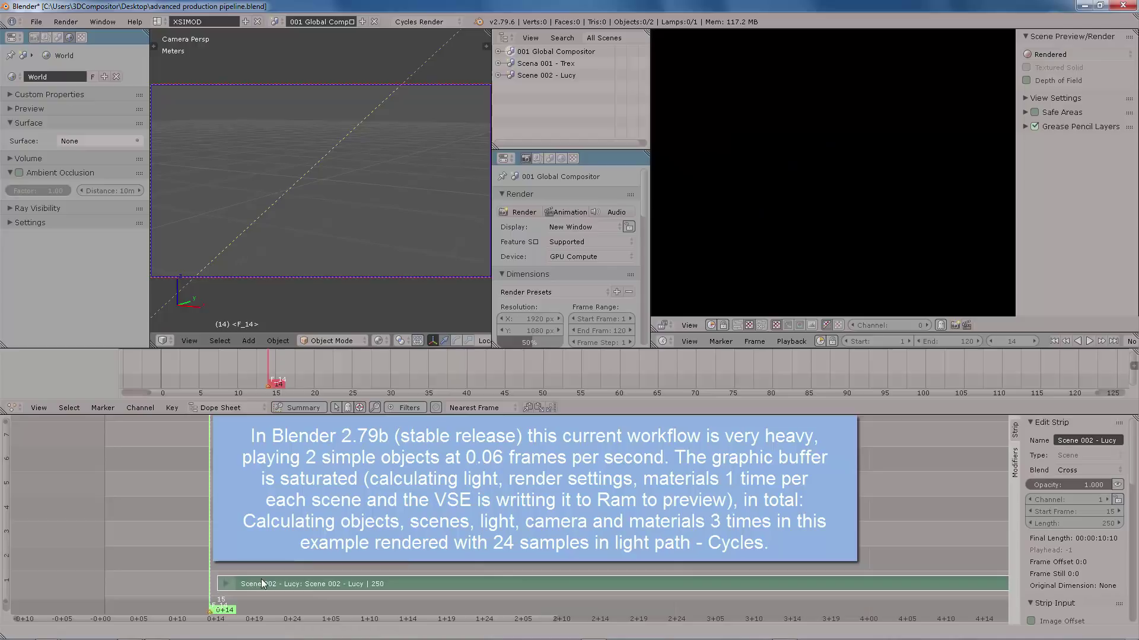
pyautogui.scroll(-10, 274, 581)
pyautogui.click(427, 577)
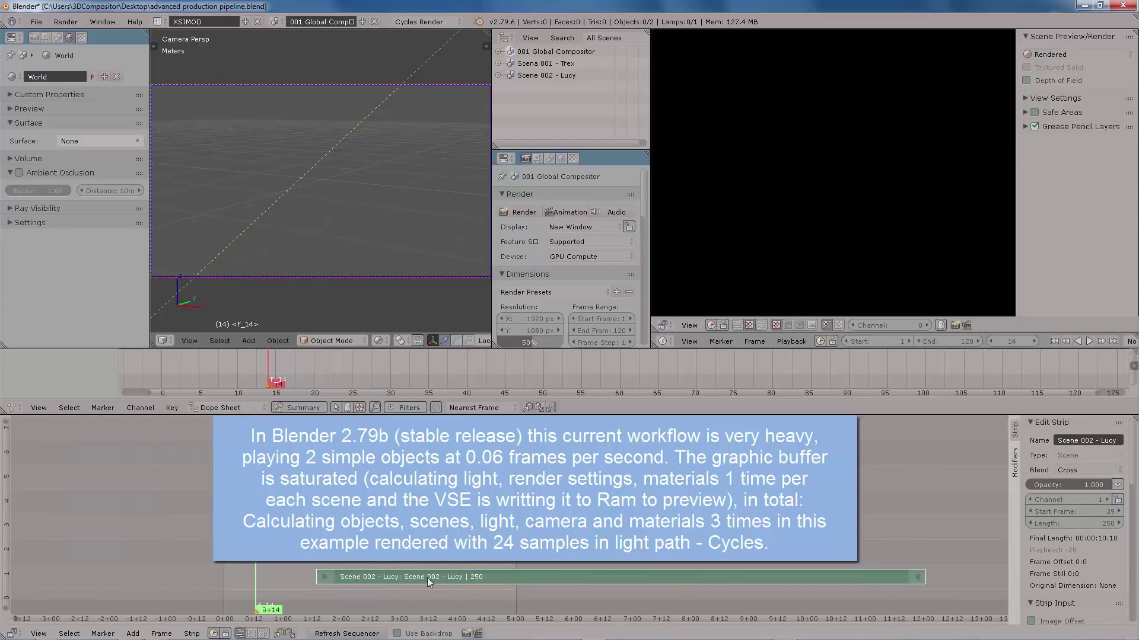
# - Reposition the Lucy strip in channel 1 so it starts at frame 16, just after the F_14 marker
pyautogui.click(275, 581)
pyautogui.press('g')
pyautogui.click(246, 581)
pyautogui.press('g')
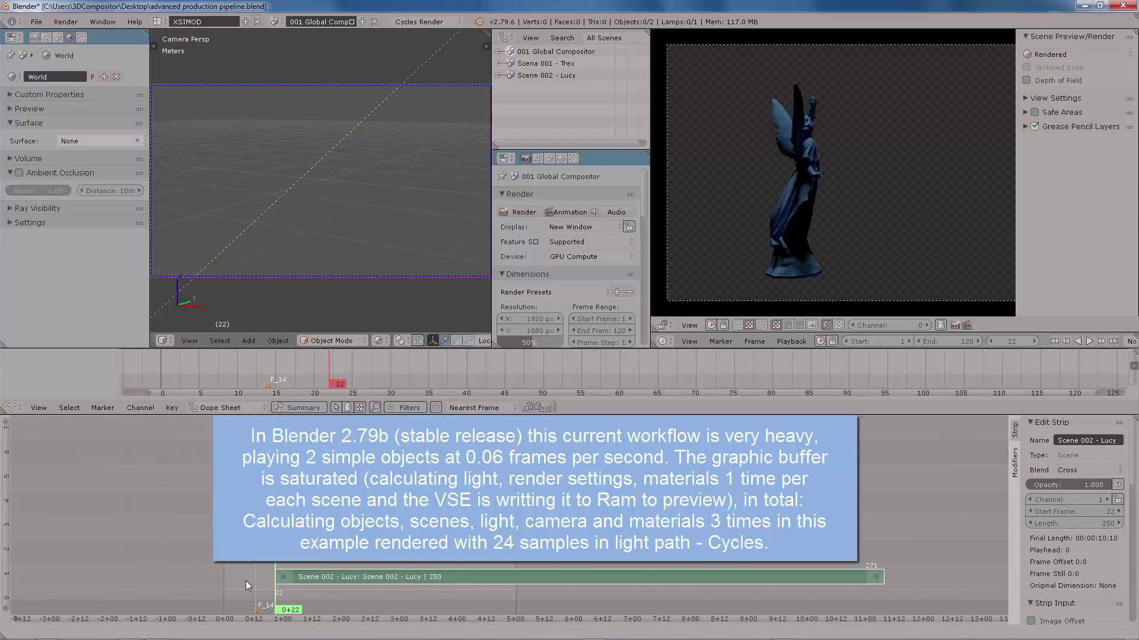
pyautogui.click(287, 575)
pyautogui.press('g')
pyautogui.click(293, 570)
pyautogui.scroll(5, 573, 551)
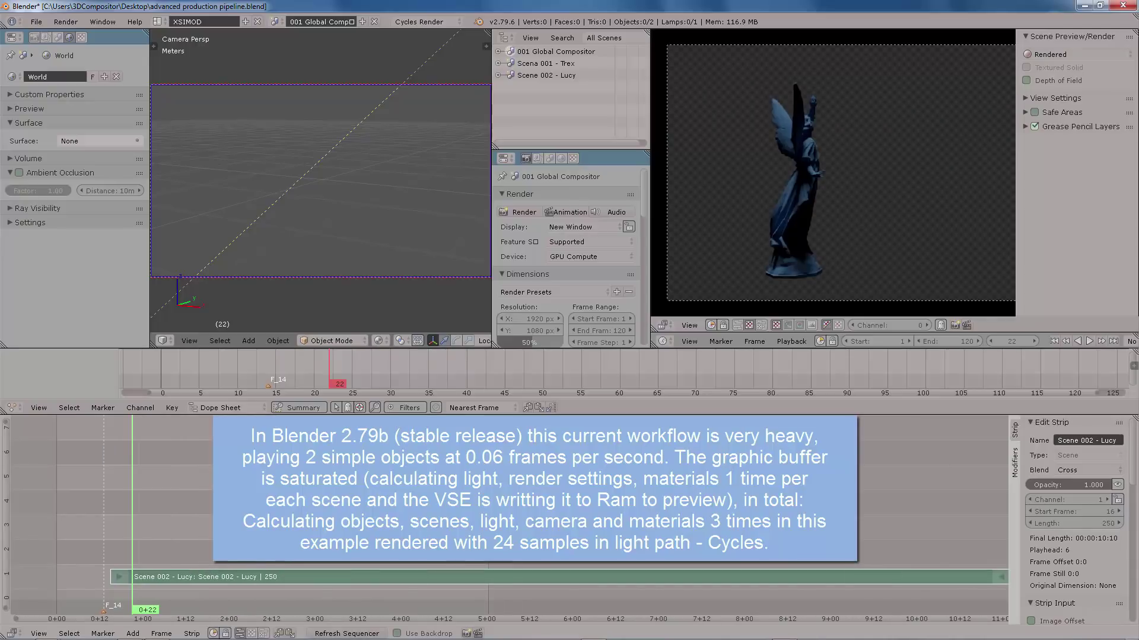
# - Add Scena 001 - Trex as a scene strip at frame 22 in channel 2 and composite it over Lucy with Alpha Over
pyautogui.hotkey('shift', 'a')
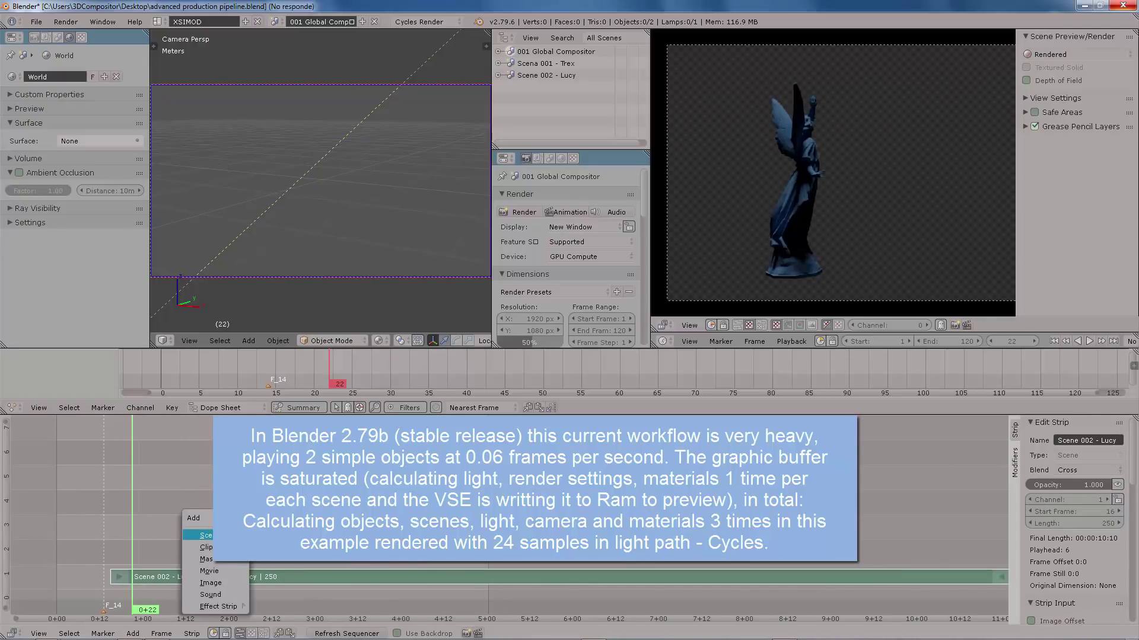
pyautogui.click(282, 535)
pyautogui.hotkey('shift', 'a')
pyautogui.moveTo(185, 622)
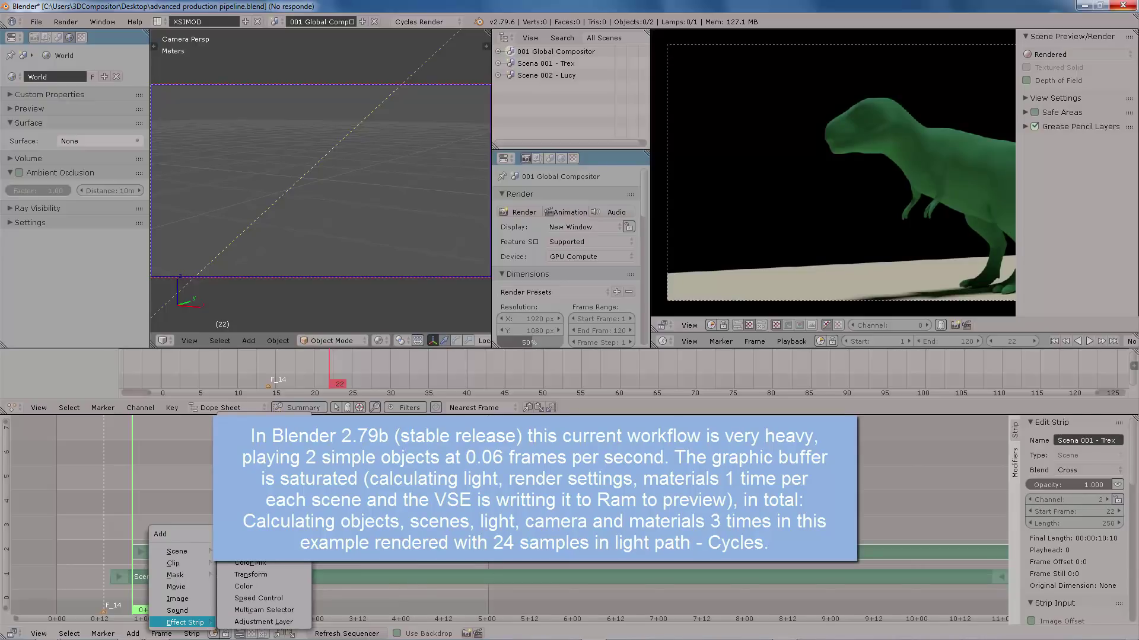
pyautogui.click(255, 444)
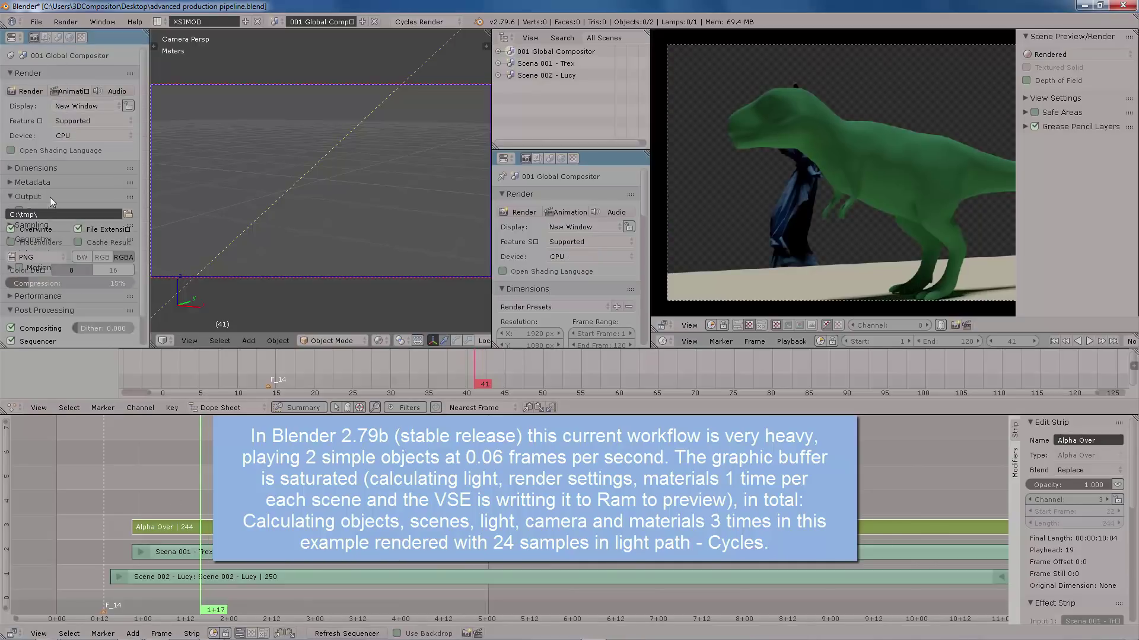
# - Set the Global Compositor scene's output format to FFmpeg video and expand its encoding settings
pyautogui.keyDown('ctrl'); pyautogui.click(58, 196); pyautogui.keyUp('ctrl')
pyautogui.click(34, 178)
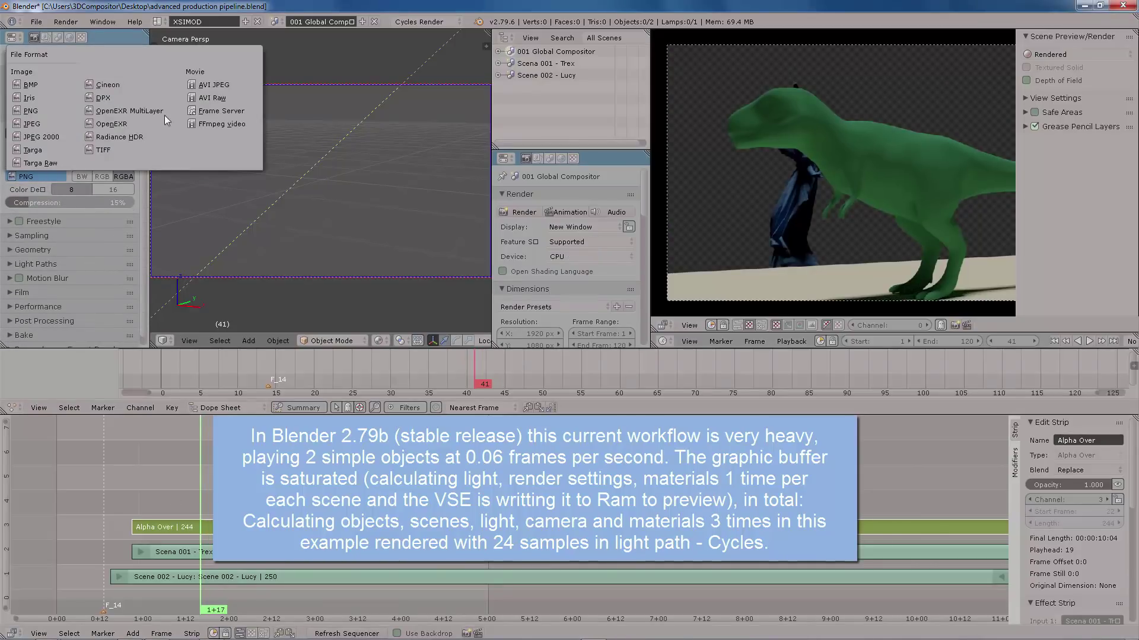
pyautogui.click(205, 121)
pyautogui.click(48, 194)
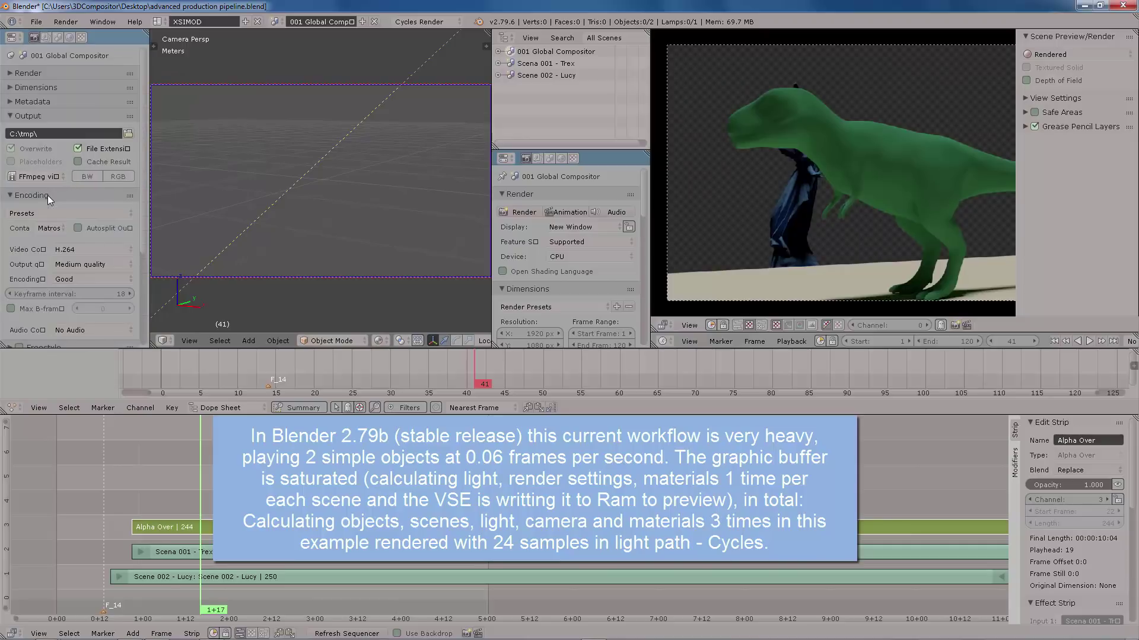
# - Set the video encoding to an MPEG-4 container with High quality output
pyautogui.click(56, 213)
pyautogui.click(72, 241)
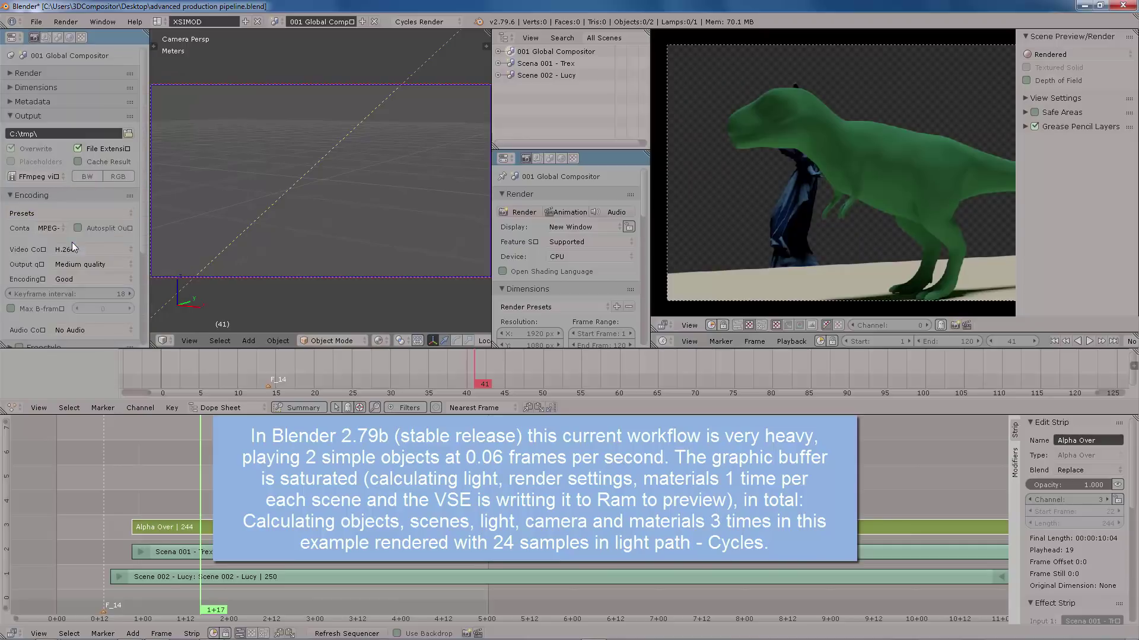
pyautogui.click(95, 264)
pyautogui.click(89, 172)
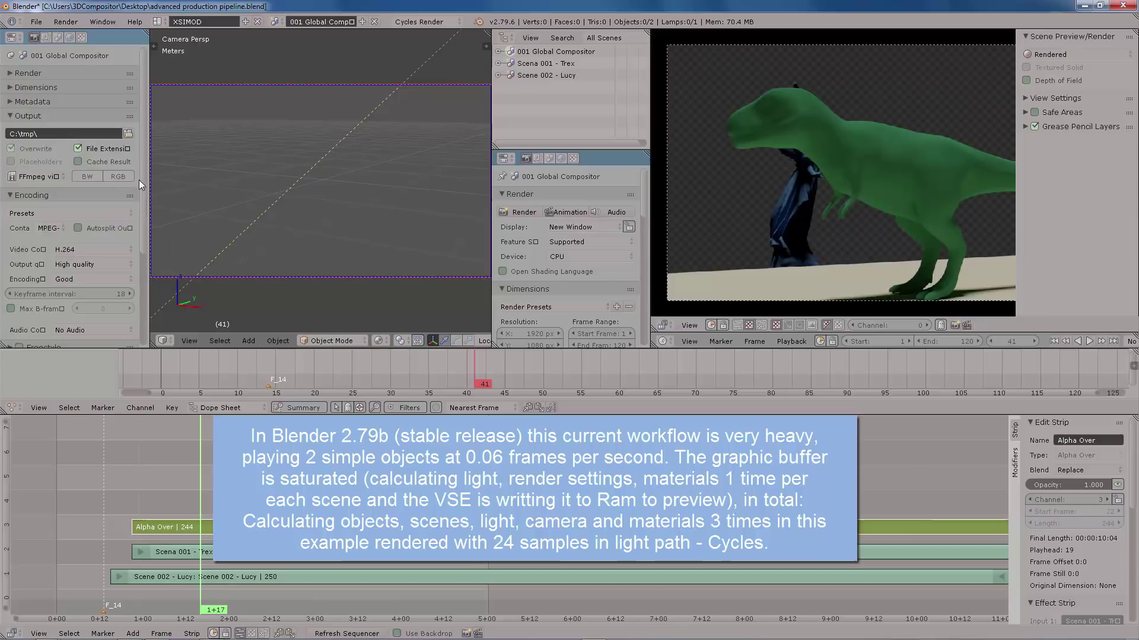
# - Set the render output to a Desktop file named Render Result.mp4
pyautogui.moveTo(144, 172); pyautogui.dragTo(145, 148)
pyautogui.click(128, 133)
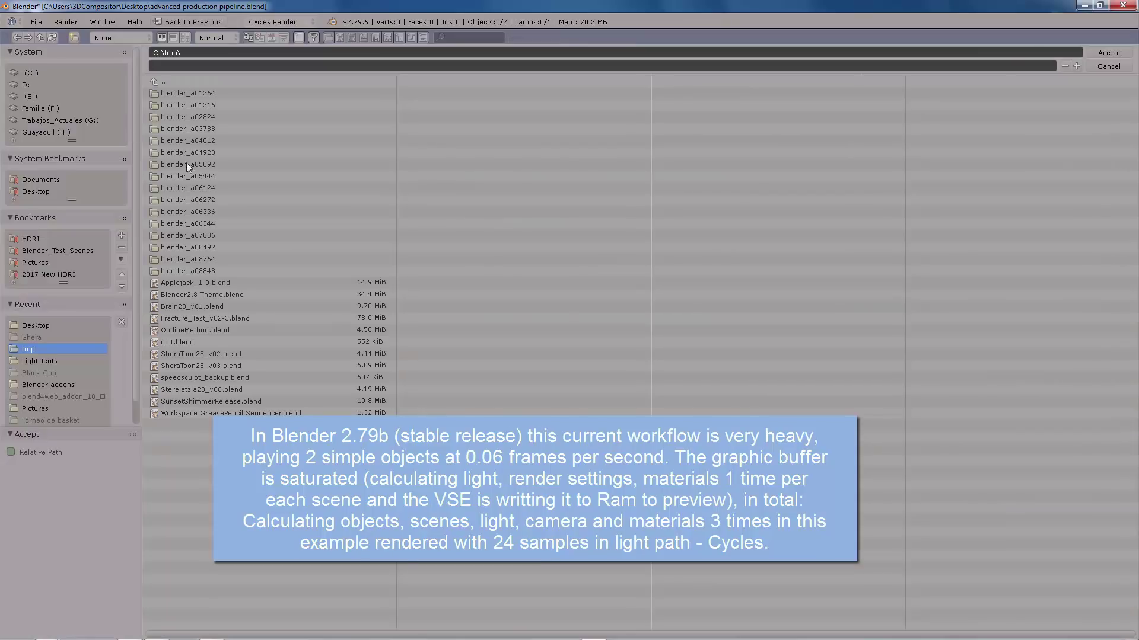
pyautogui.click(37, 191)
pyautogui.write('Rend')
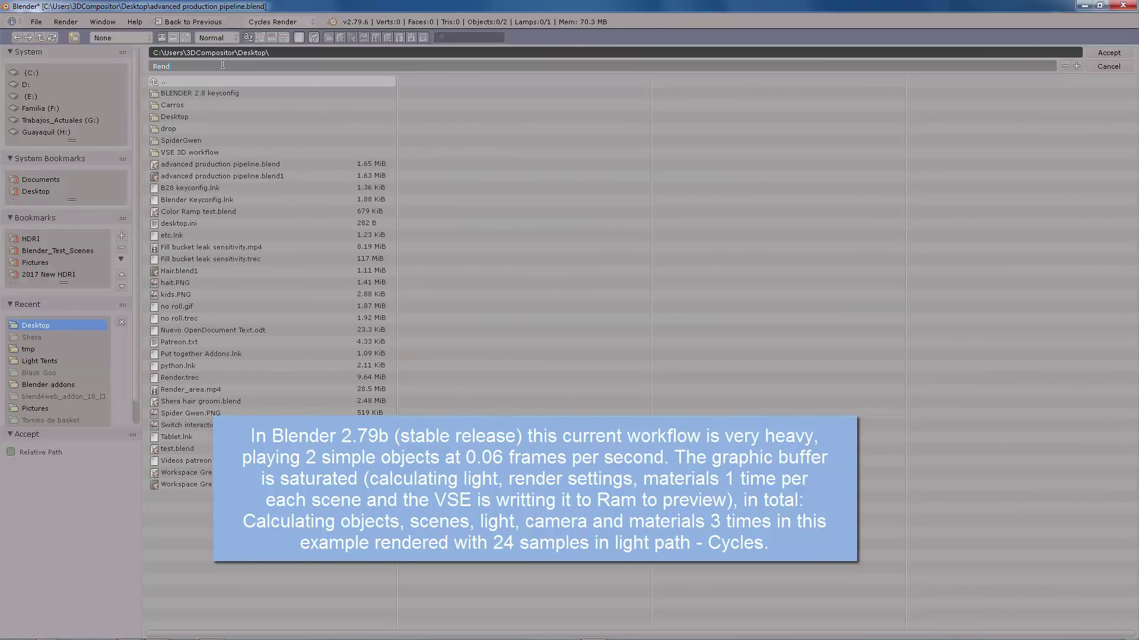
pyautogui.write('er Result')
pyautogui.press('Return')
pyautogui.click(240, 65)
pyautogui.click(241, 64)
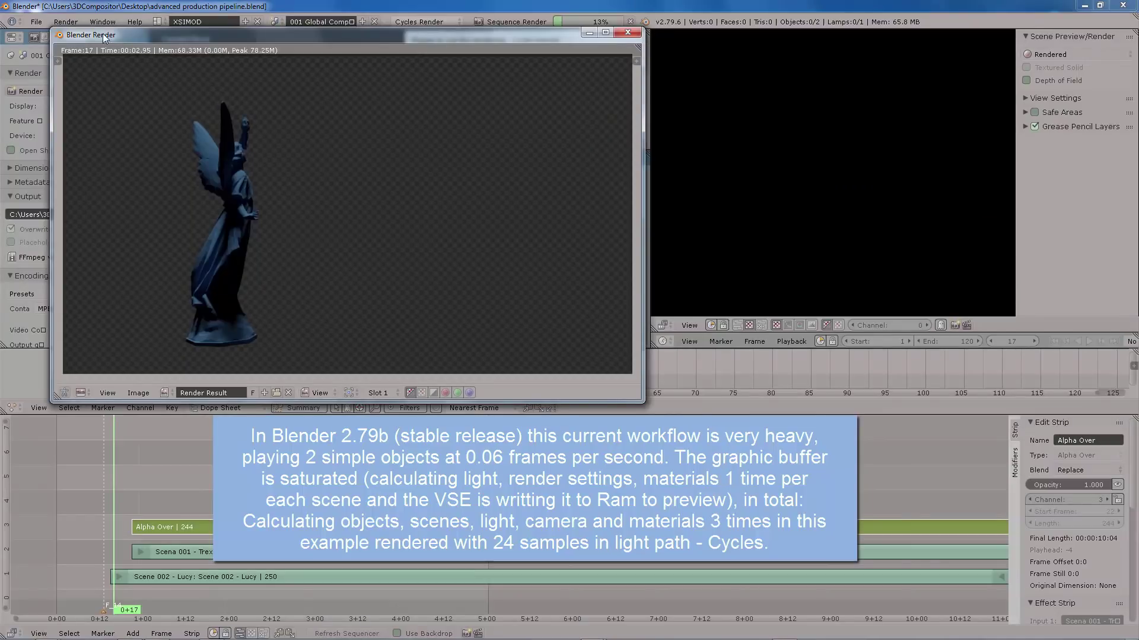
# - Resize and reposition the render window during the animation render, and bring up Windows Task Manager to check performance
pyautogui.moveTo(53, 29); pyautogui.dragTo(135, 83)
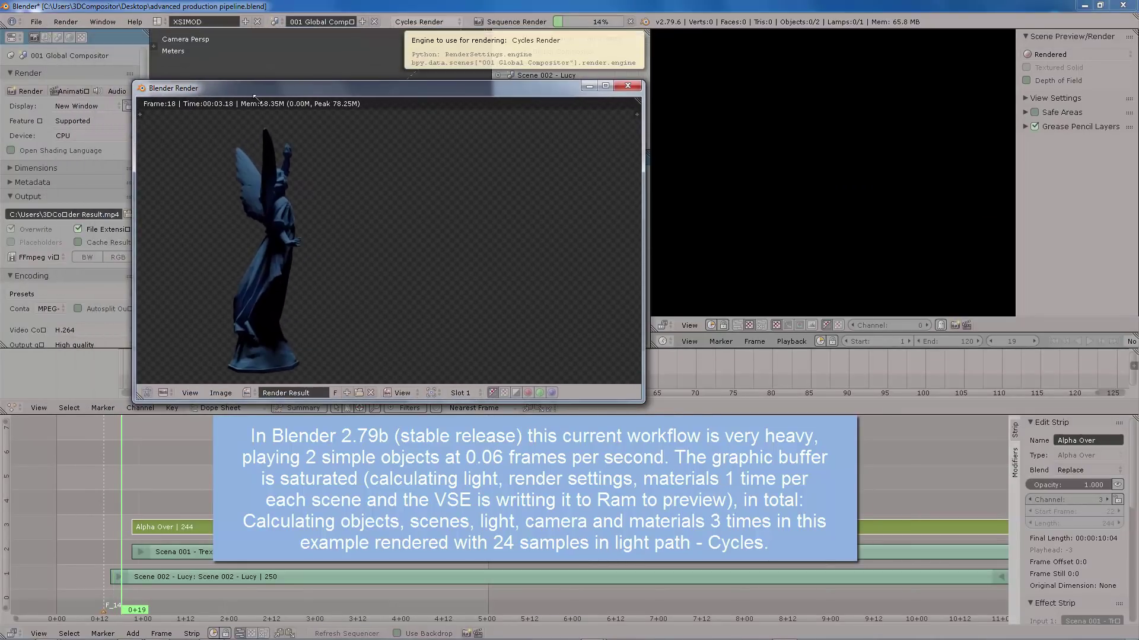
pyautogui.moveTo(272, 86); pyautogui.dragTo(199, 39)
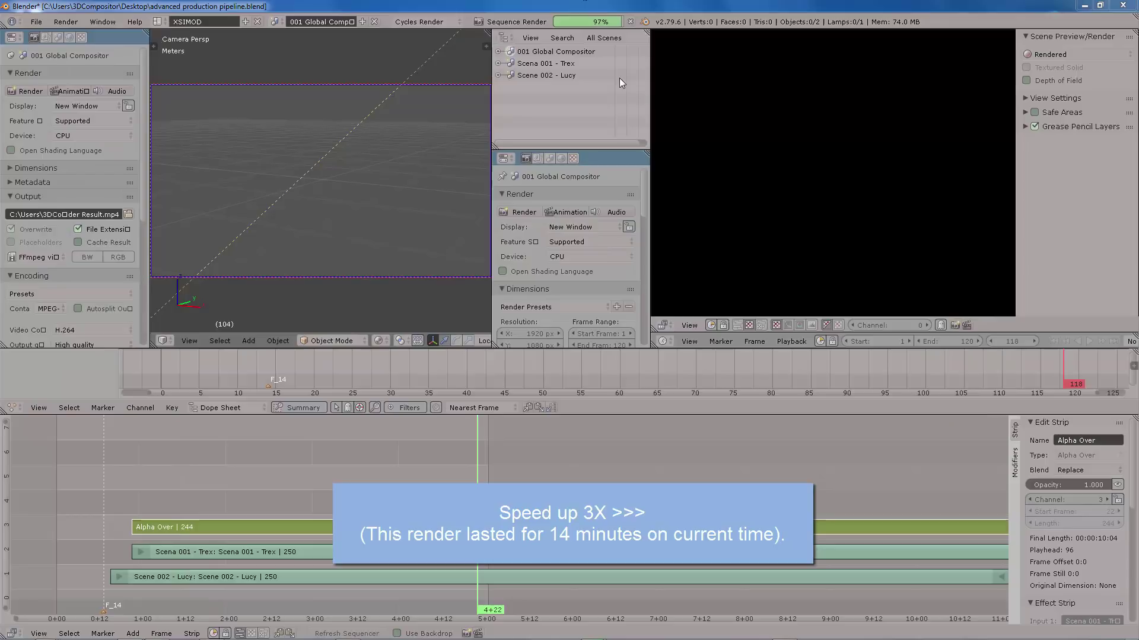
pyautogui.click(784, 632)
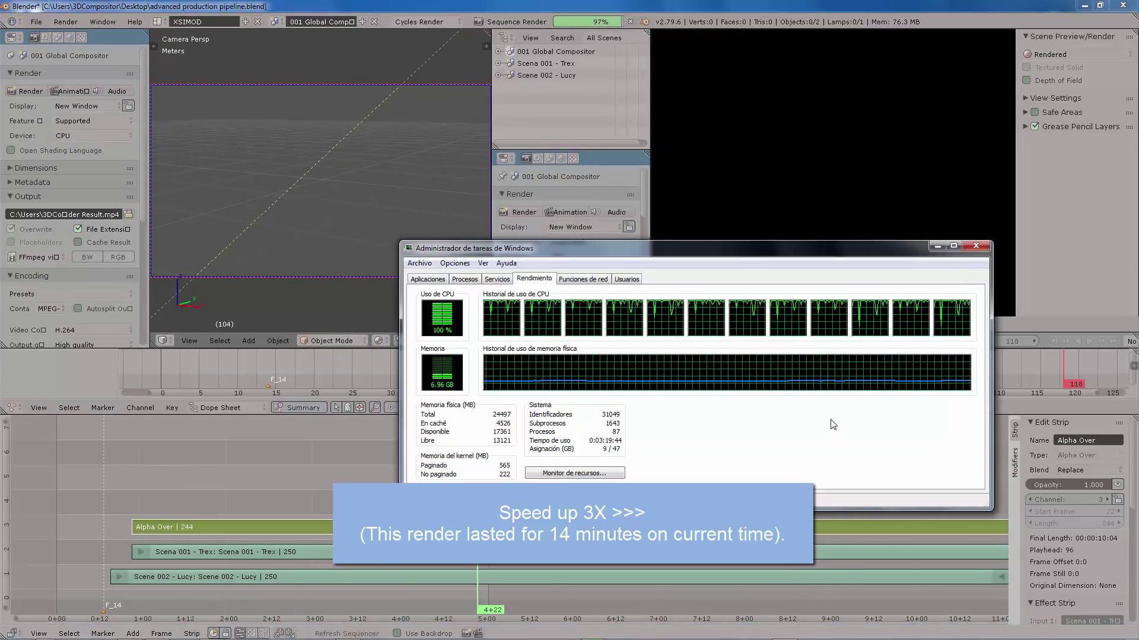